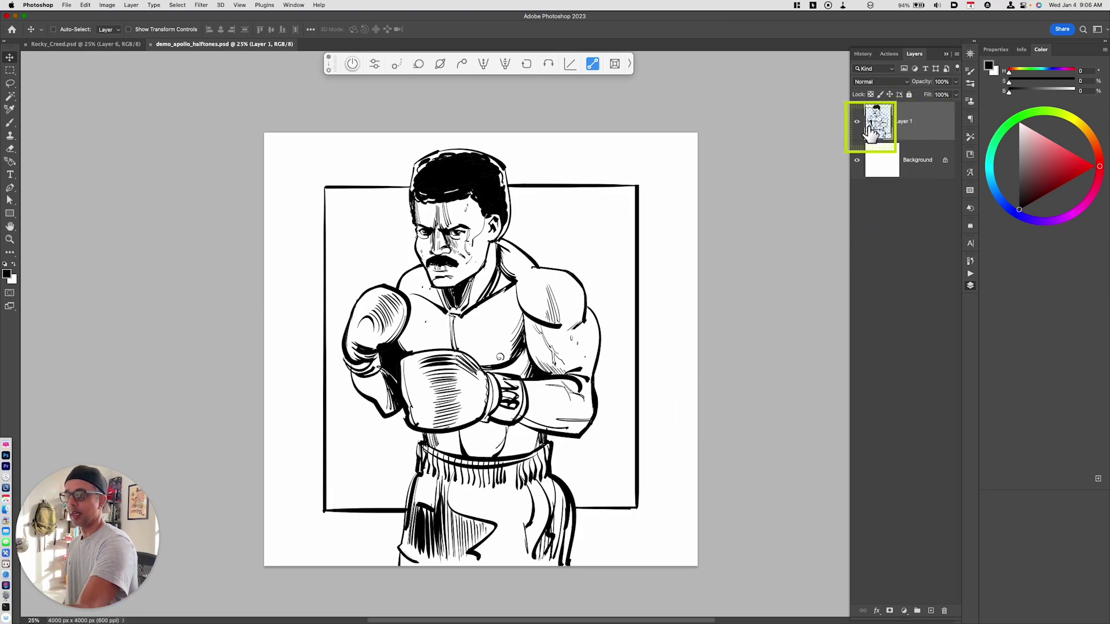
# Hide the boxer line art on Layer 1 and make that layer active
pyautogui.click(857, 122)
pyautogui.click(856, 121)
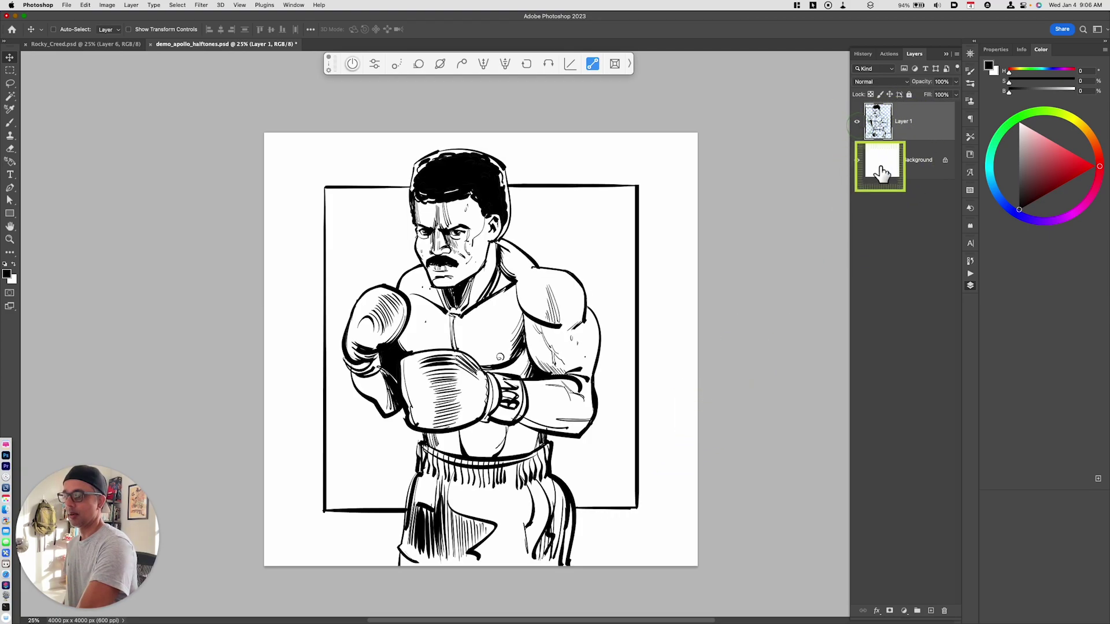
pyautogui.click(889, 165)
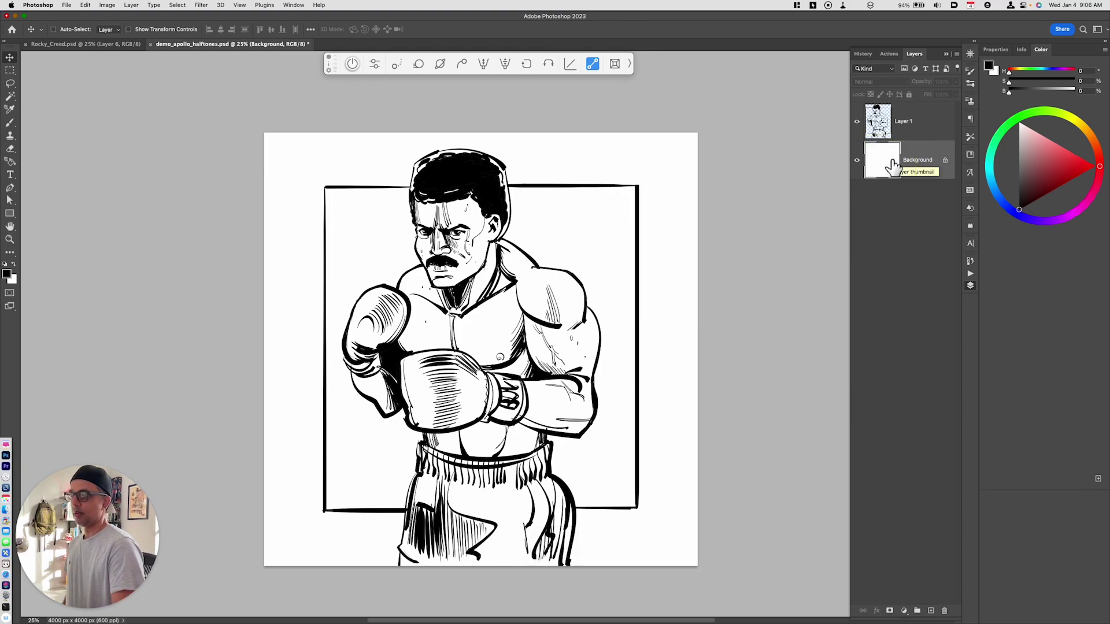
pyautogui.click(858, 121)
pyautogui.click(899, 128)
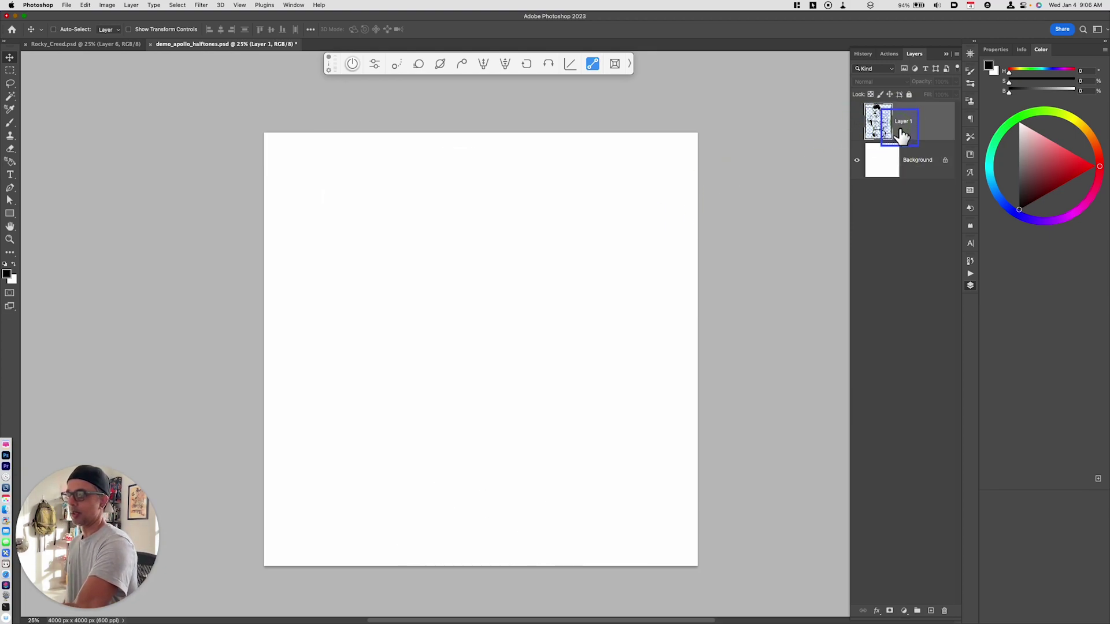
# Add a new layer above Layer 1 and brush a small dark circle outline near the middle of the canvas
pyautogui.press('alt+shift+super+n')
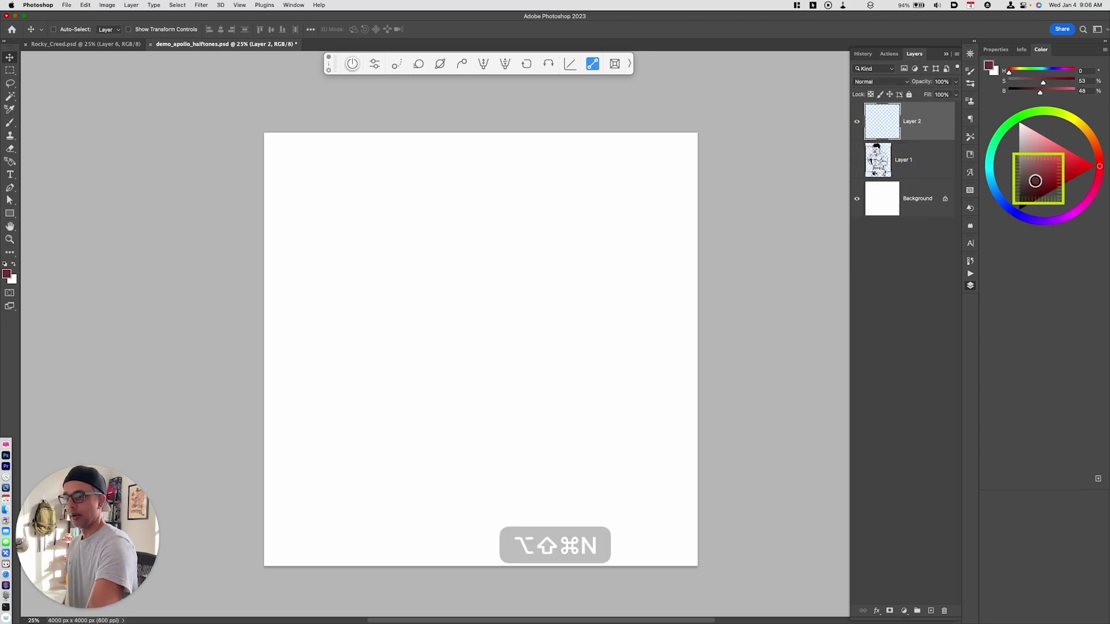
pyautogui.press('b')
pyautogui.moveTo(474, 338); pyautogui.dragTo(471, 336)
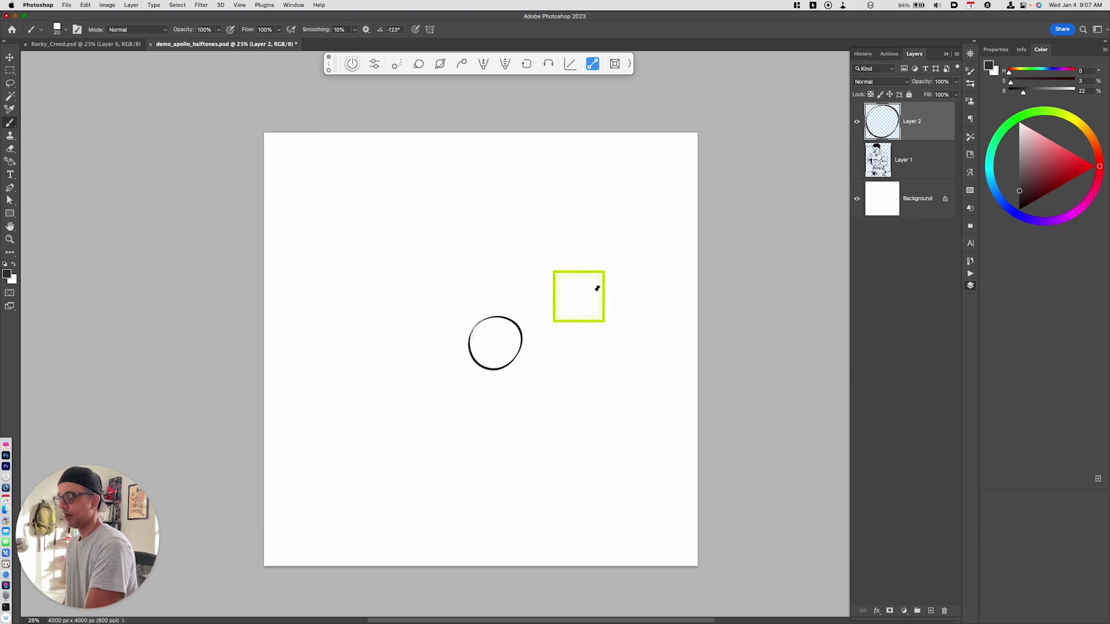
# Add a layer beneath the circle outline and fill the circle's interior with red (H 0, S 59, B 86)
pyautogui.click(906, 167)
pyautogui.press('alt+shift+super+n')
pyautogui.press('w')
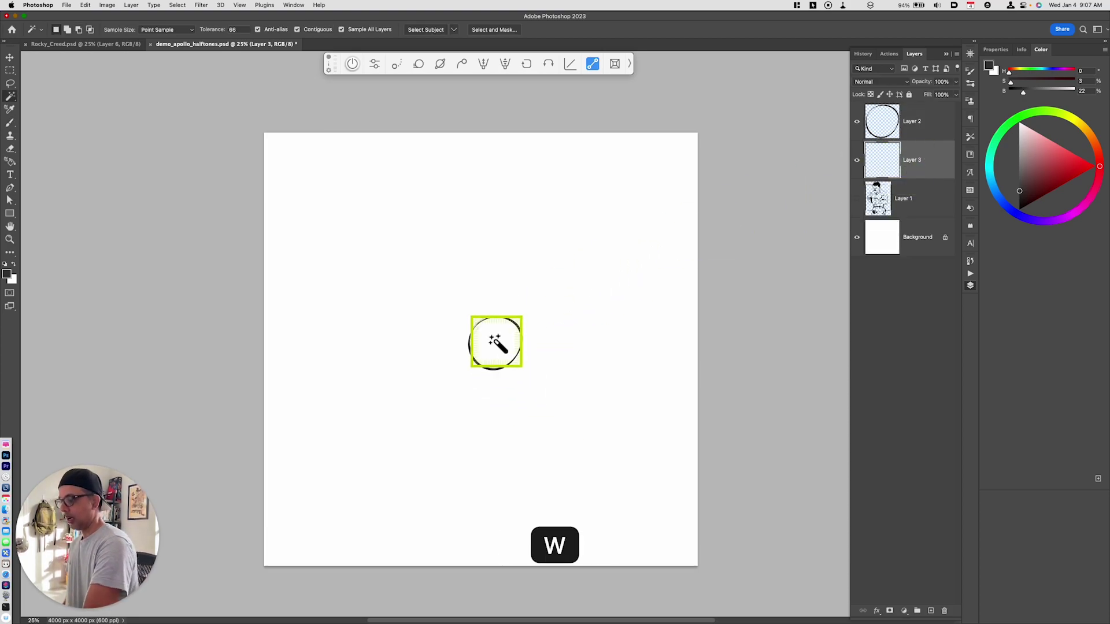
pyautogui.click(498, 357)
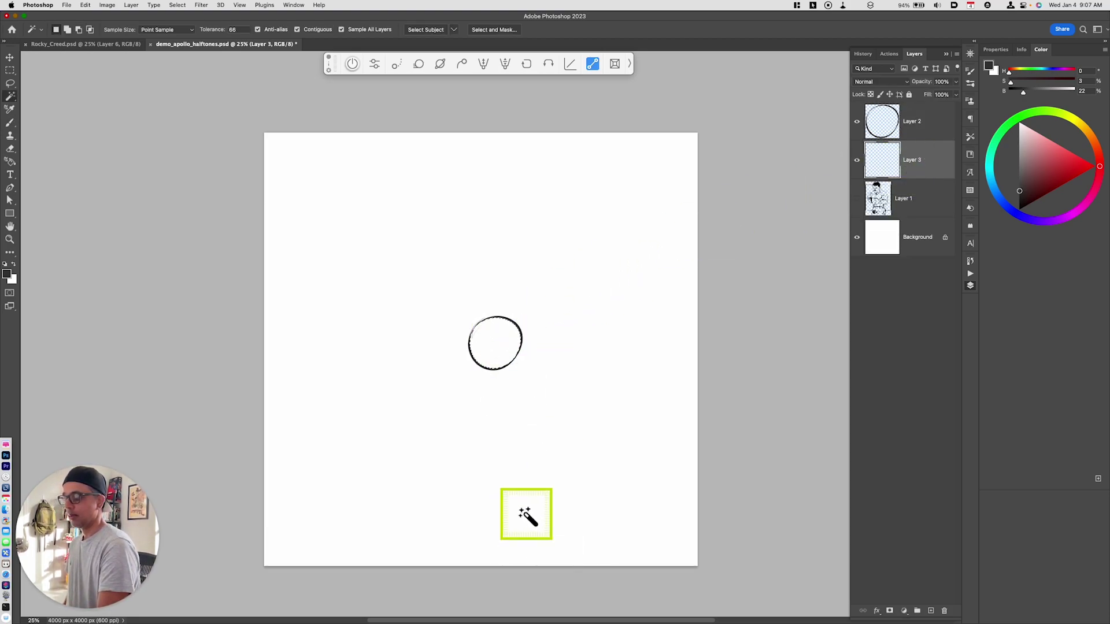
pyautogui.moveTo(1050, 197); pyautogui.dragTo(1068, 161)
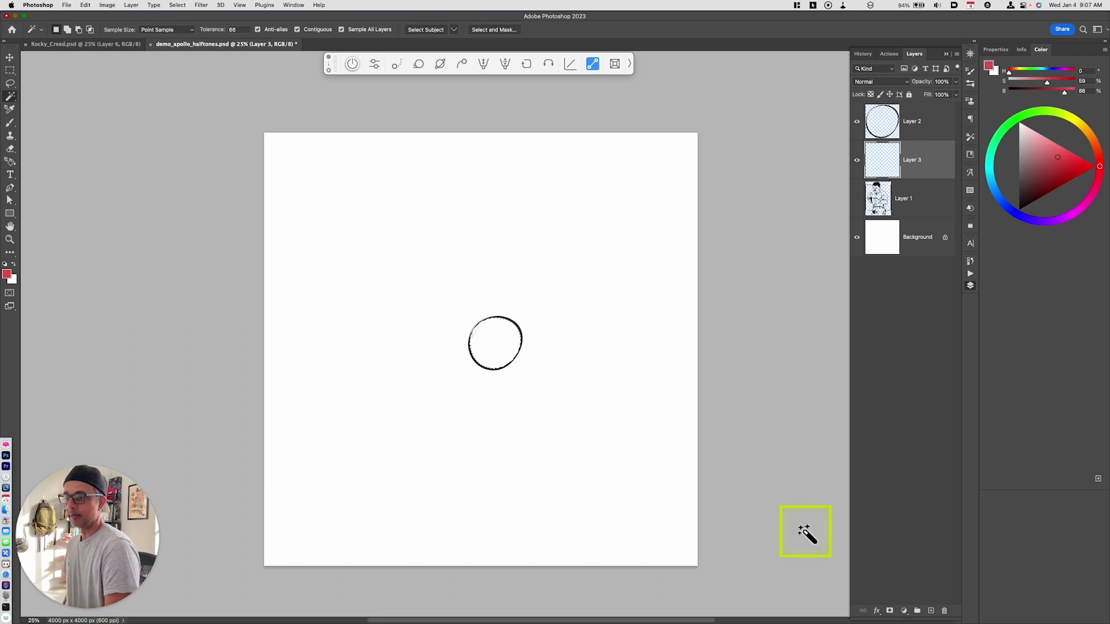
pyautogui.hotkey('alt', 'BackSpace')
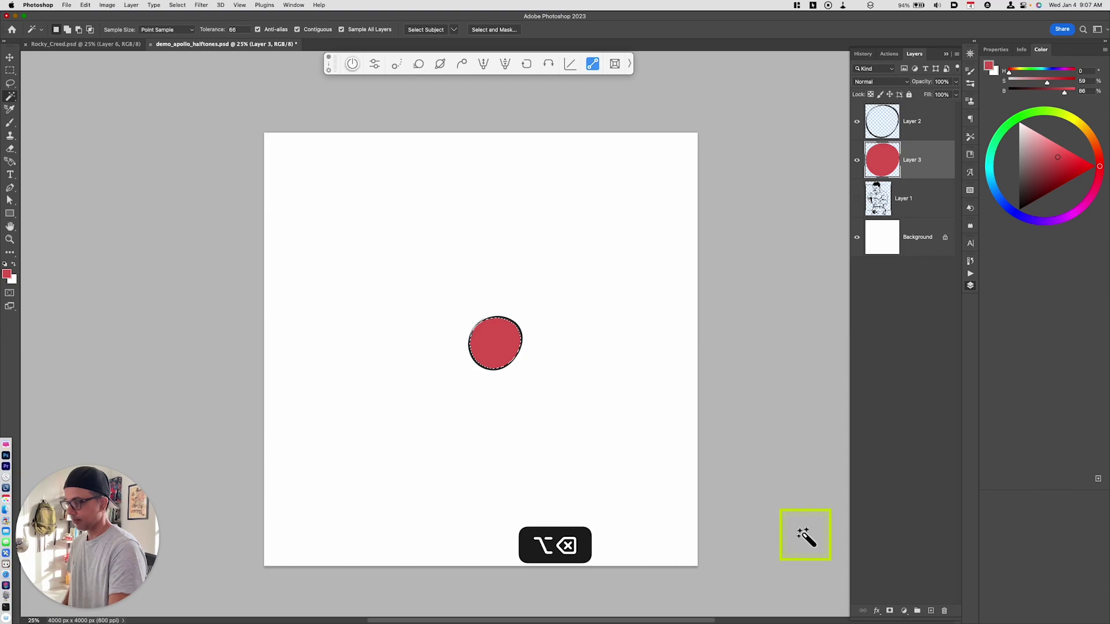
# Cover the red circle with a magenta pattern fill from Debaser-ColourLibrary-Part1 and set its blend mode to Soft Light
pyautogui.press('alt+shift+super+n')
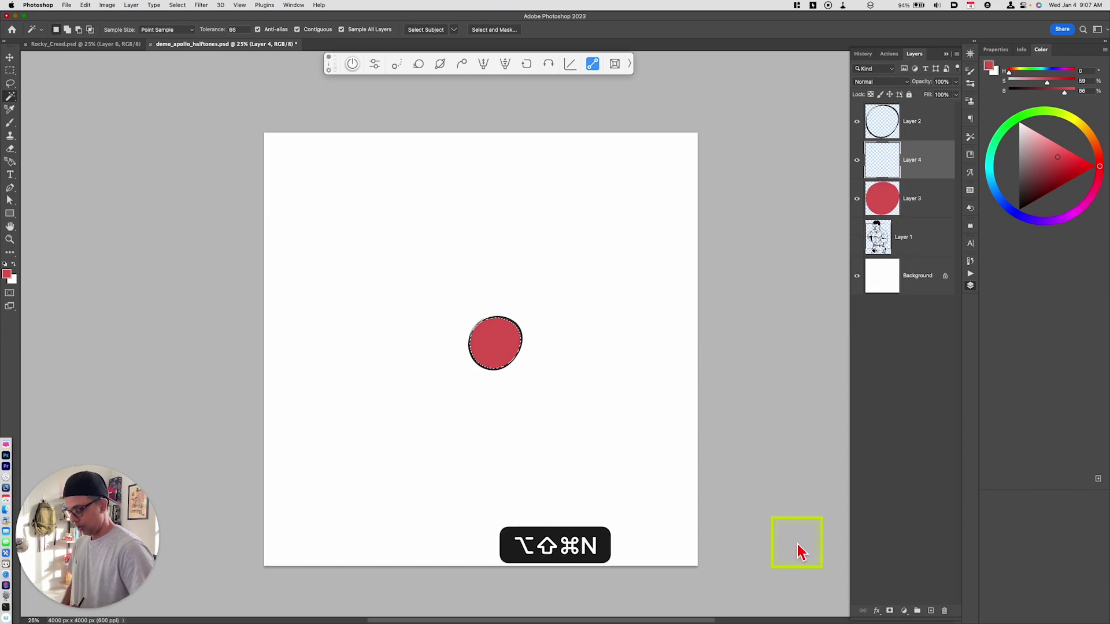
pyautogui.press('super+equal')
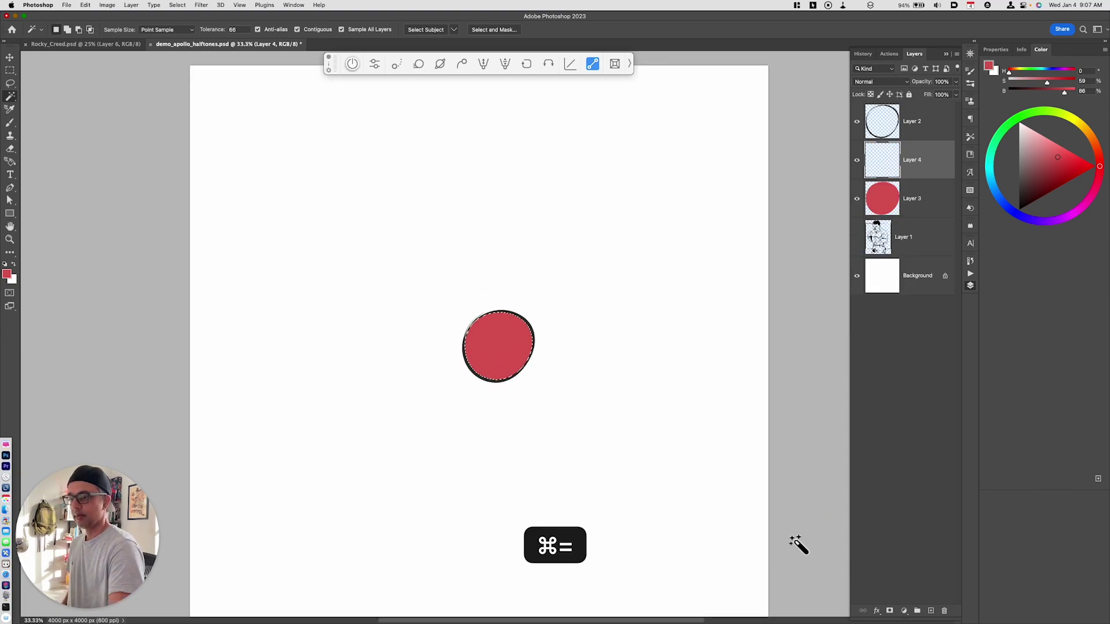
pyautogui.click(969, 190)
pyautogui.click(940, 362)
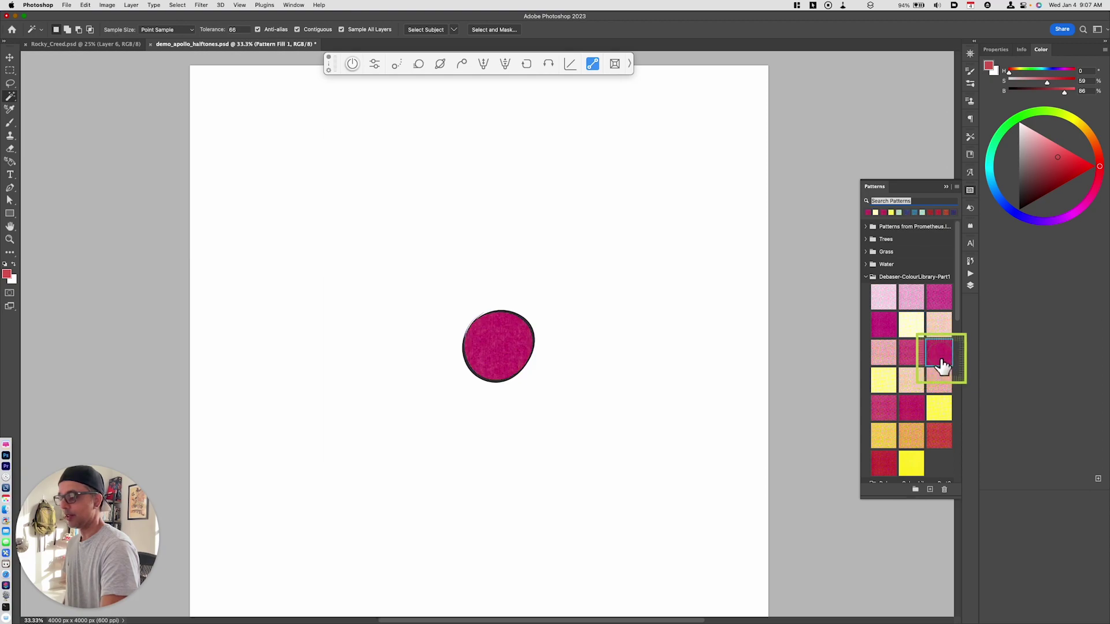
pyautogui.click(970, 286)
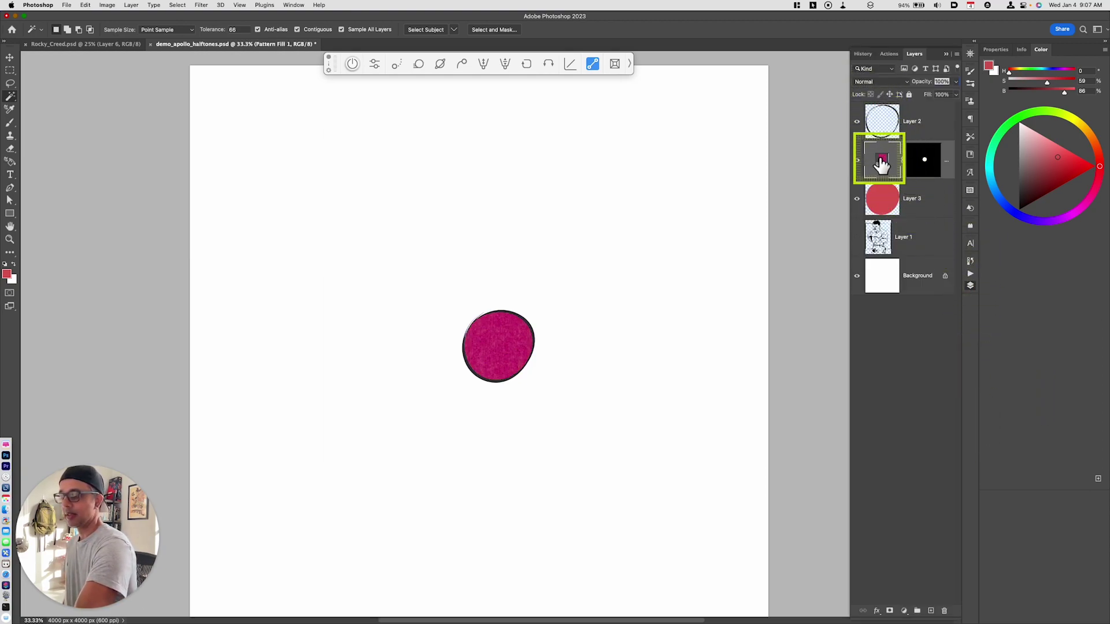
pyautogui.click(873, 82)
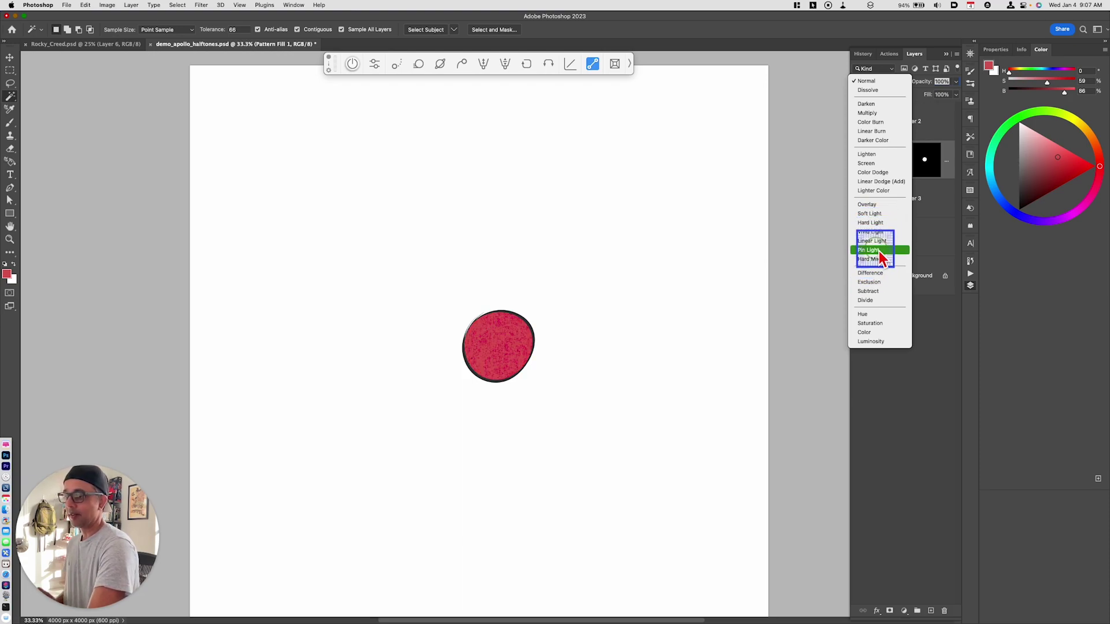
pyautogui.click(879, 218)
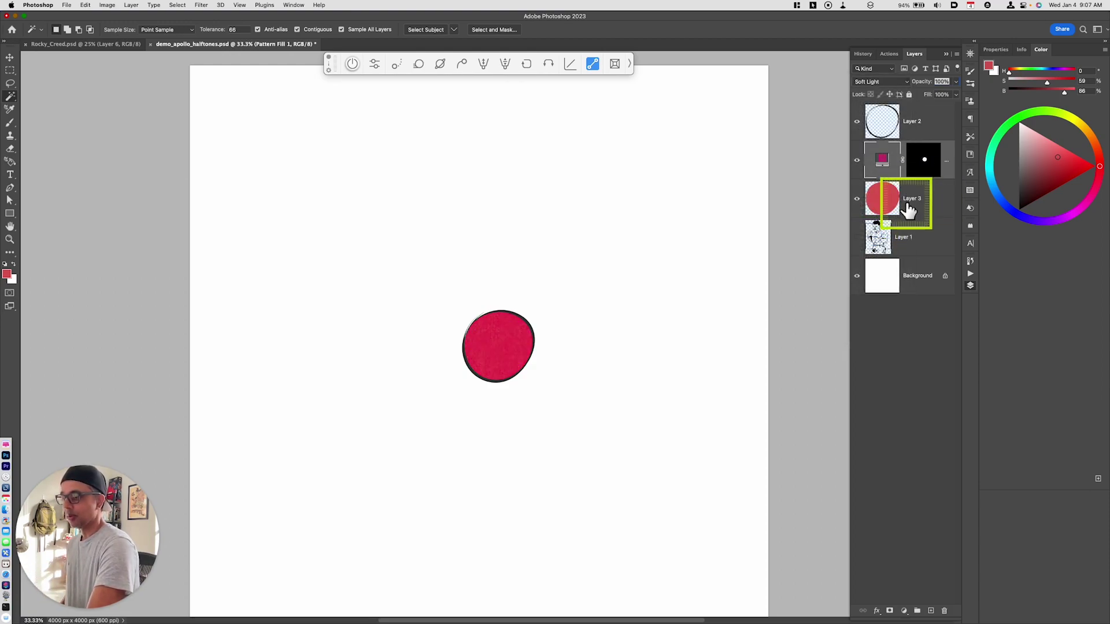
# Try a Hue/Saturation adjustment on the flat red circle on Layer 3
pyautogui.press('super+equal')
pyautogui.click(910, 216)
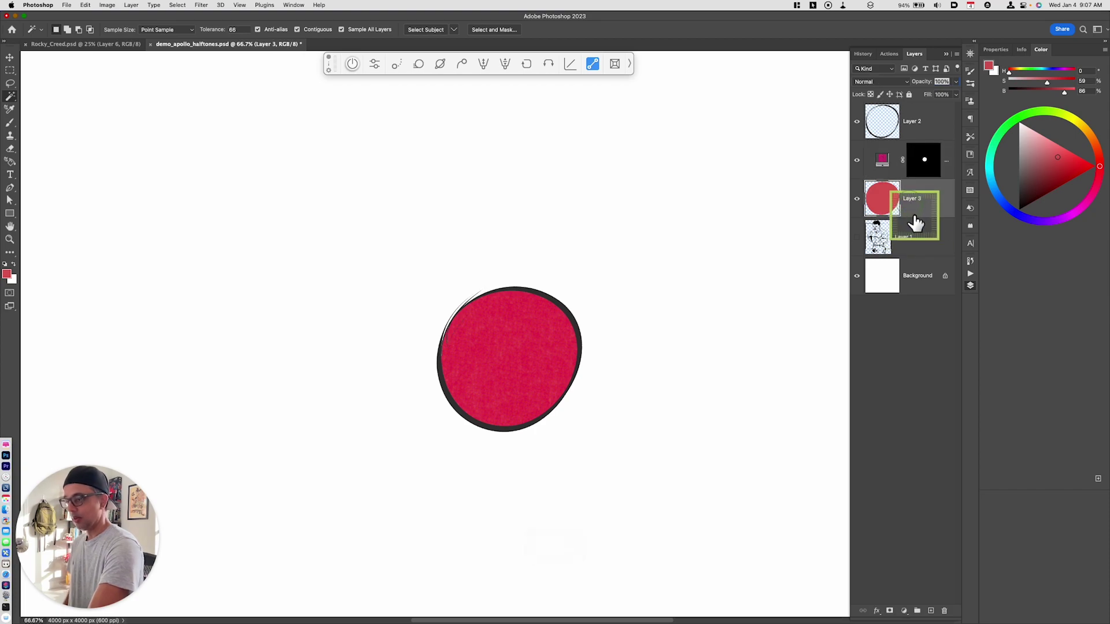
pyautogui.press('super+u')
pyautogui.moveTo(719, 509)
pyautogui.mouseDown()
pyautogui.moveTo(740, 520)
pyautogui.moveTo(708, 520)
pyautogui.mouseUp()
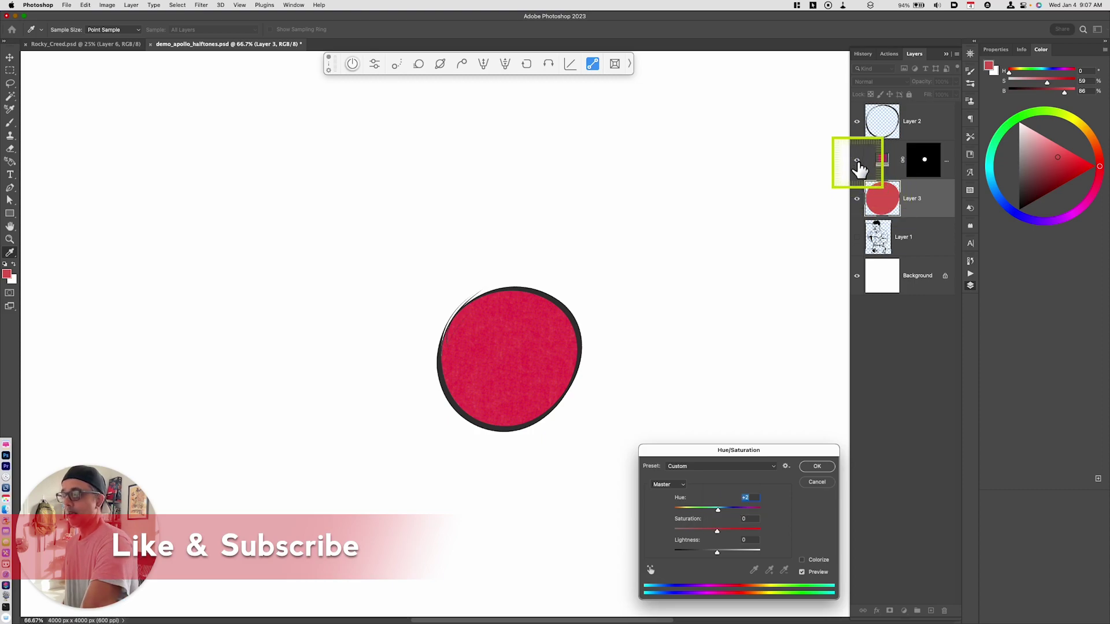
pyautogui.click(816, 484)
# Delete the circle's outline, pattern fill and flat colour layers, and show the boxer line art on Layer 1
pyautogui.moveTo(856, 160); pyautogui.dragTo(858, 195)
pyautogui.click(858, 124)
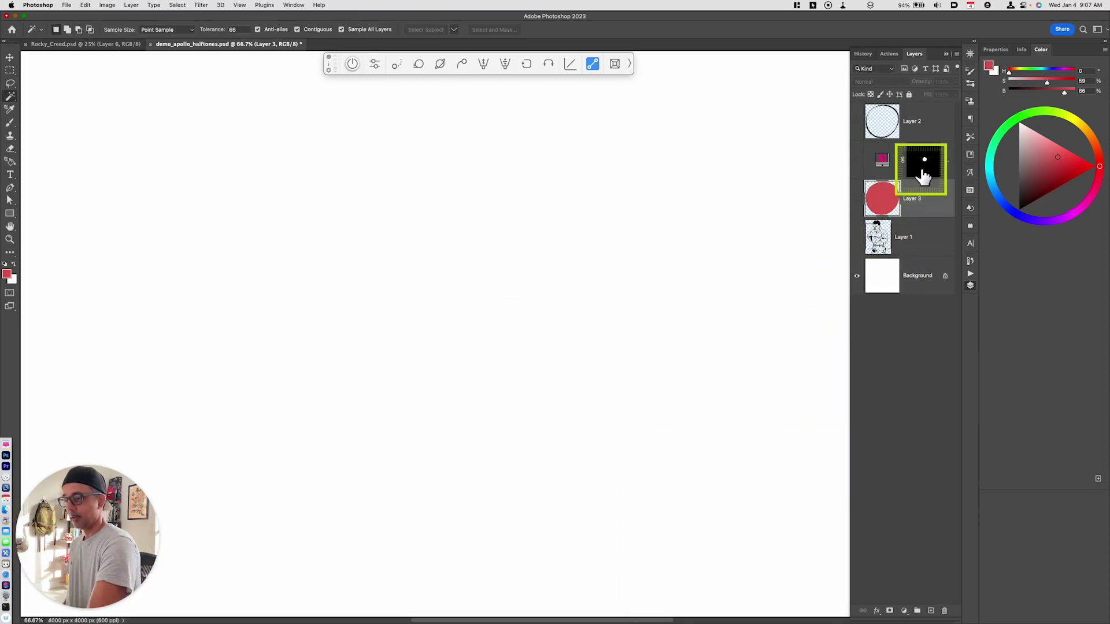
pyautogui.keyDown('shift'); pyautogui.click(925, 122); pyautogui.keyUp('shift')
pyautogui.click(944, 610)
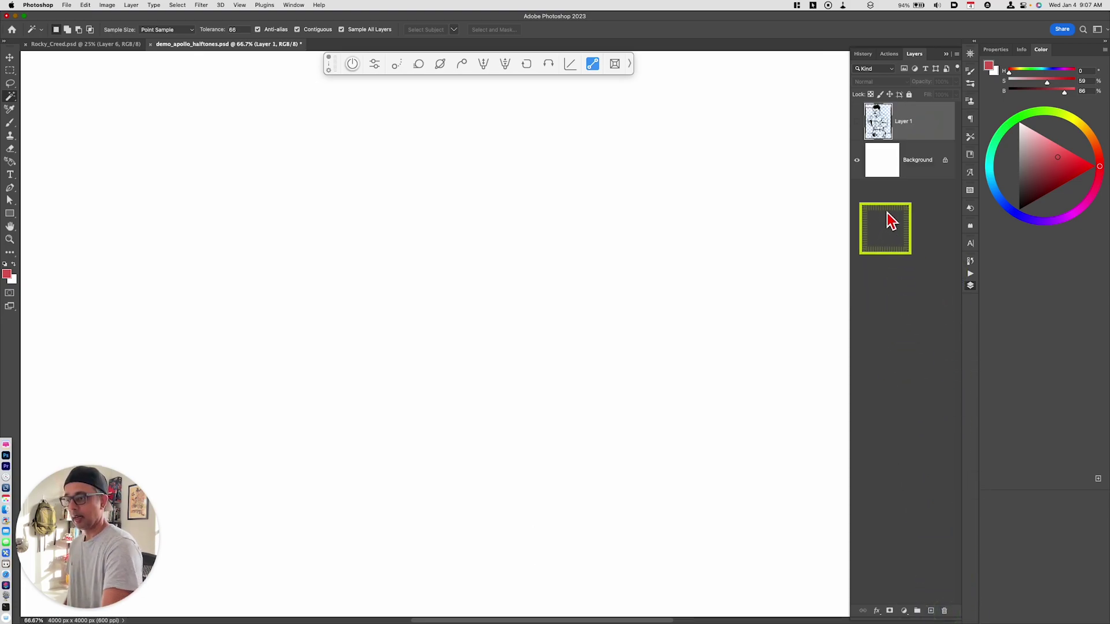
pyautogui.click(856, 121)
pyautogui.press('super+minus')
pyautogui.press('super+minus')
pyautogui.press('super+minus')
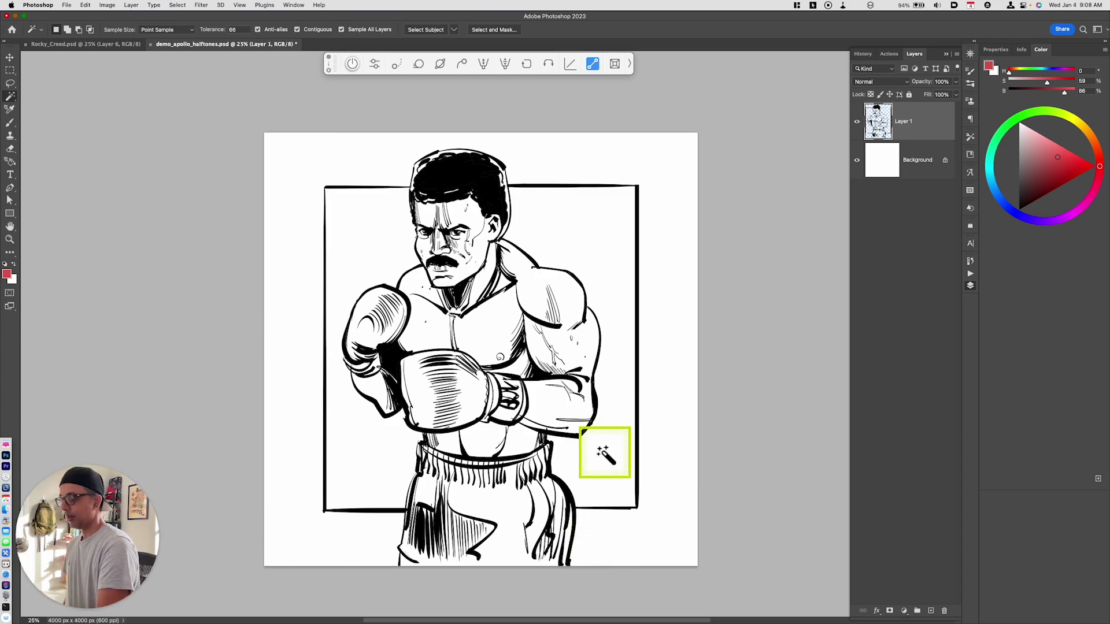
# Select the blank areas around the boxer, invert the selection, and add a new layer directly above the Background
pyautogui.keyDown('shift'); pyautogui.click(657, 437); pyautogui.keyUp('shift')
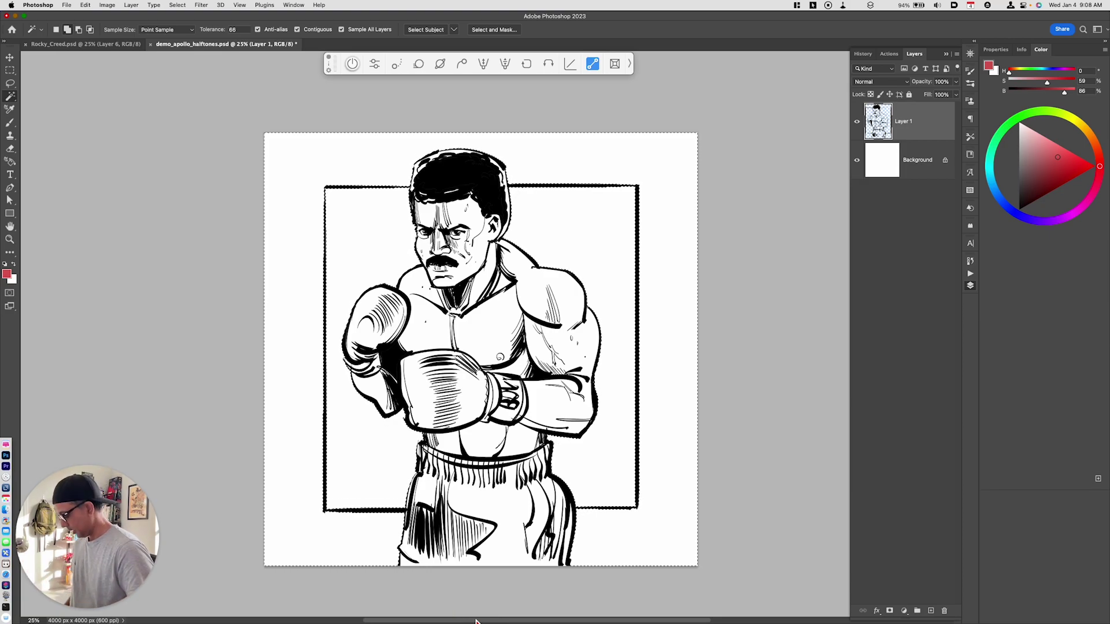
pyautogui.press('shift+super+i')
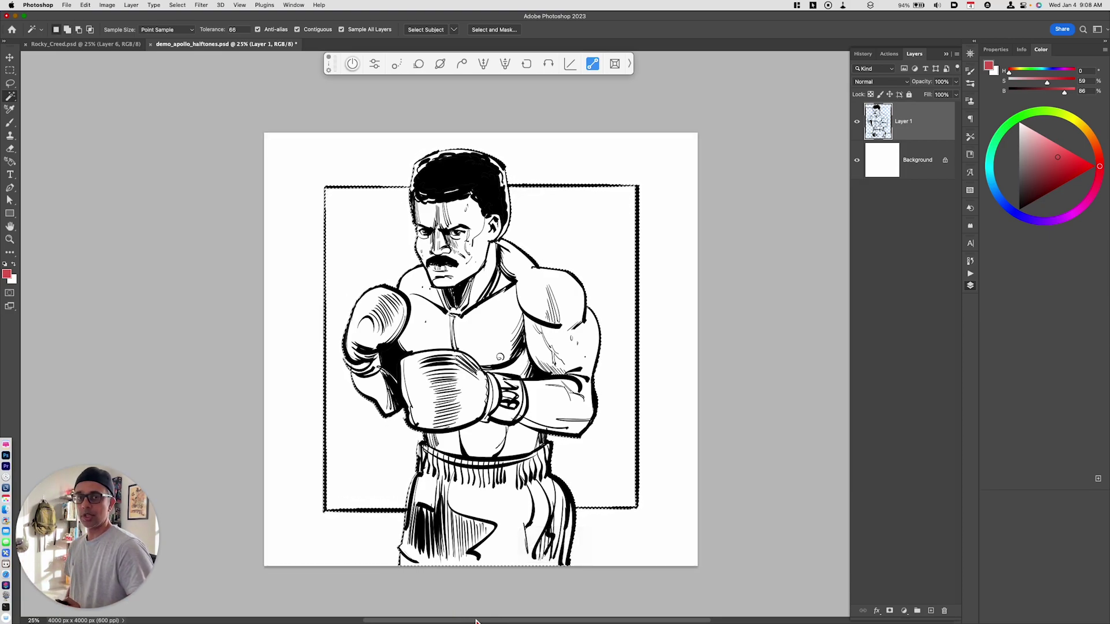
pyautogui.click(899, 169)
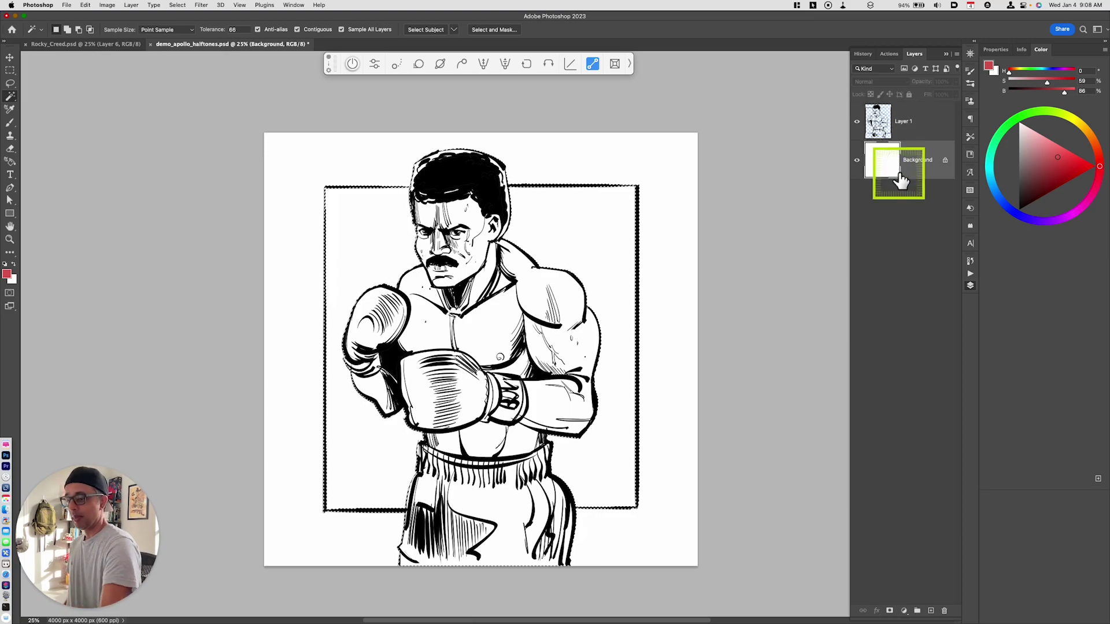
pyautogui.click(926, 612)
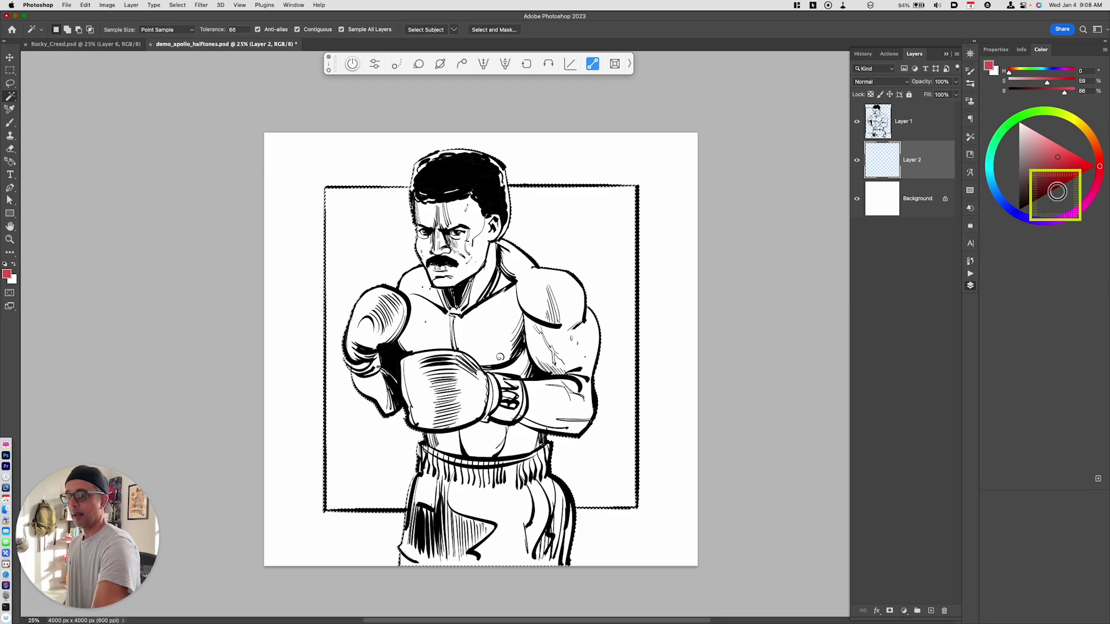
# Fill the selected boxer silhouette with a muted red skin tone (H 0, S 38, B 68) and deselect
pyautogui.moveTo(1061, 188); pyautogui.dragTo(1044, 164)
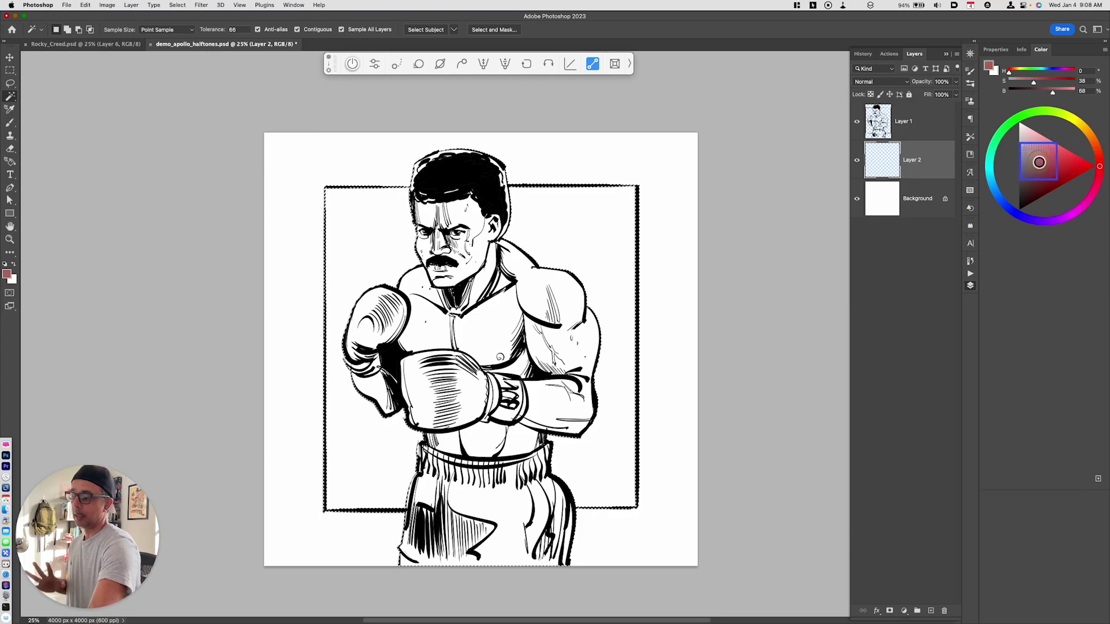
pyautogui.moveTo(1039, 161); pyautogui.dragTo(1038, 163)
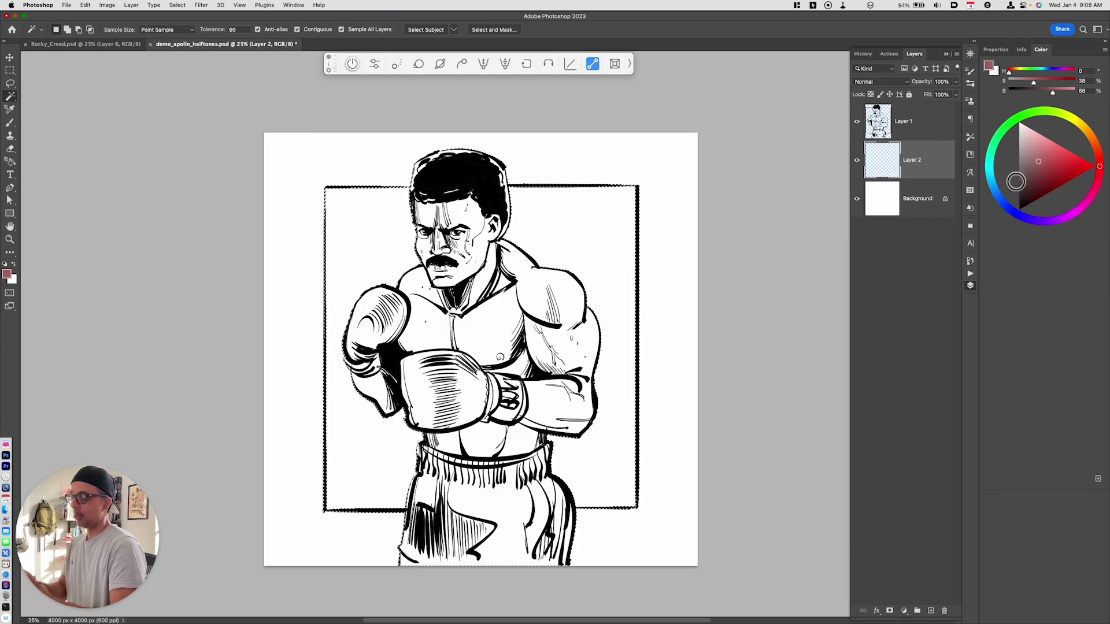
pyautogui.hotkey('alt', 'BackSpace')
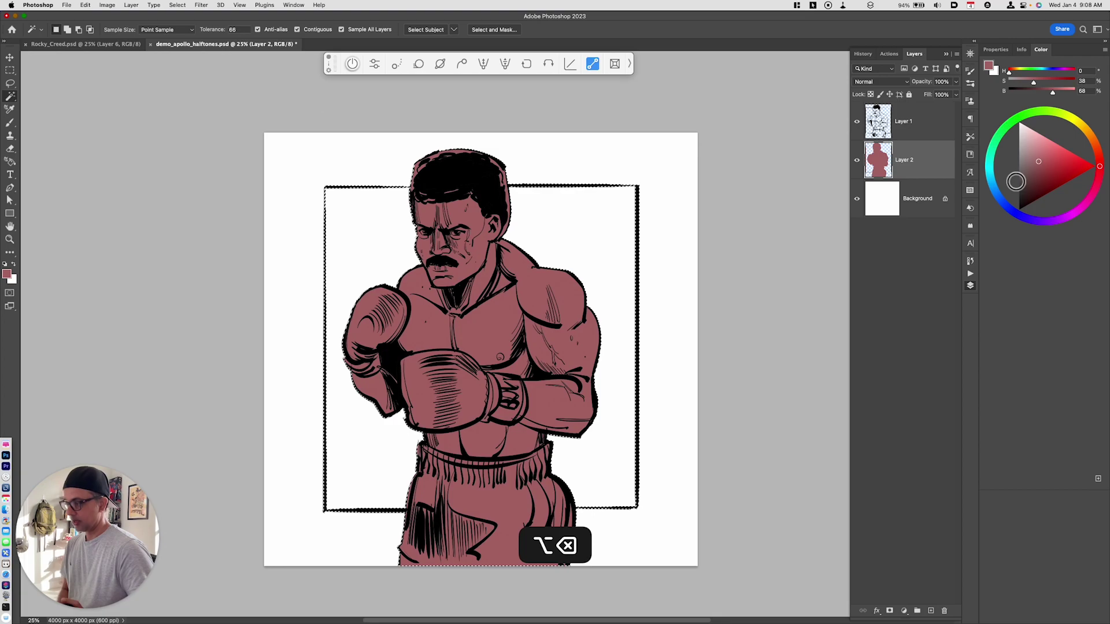
pyautogui.press('super+d')
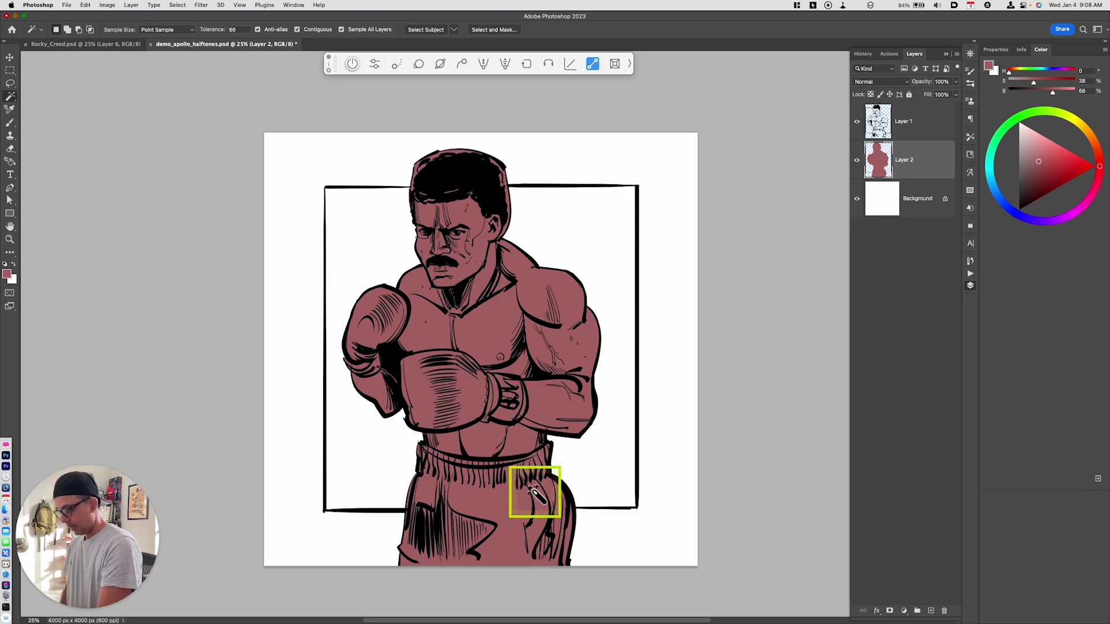
# Lasso the boxer's shorts along the waistband on the flat colour layer and copy them to a new layer
pyautogui.press('l')
pyautogui.moveTo(428, 447); pyautogui.dragTo(438, 450)
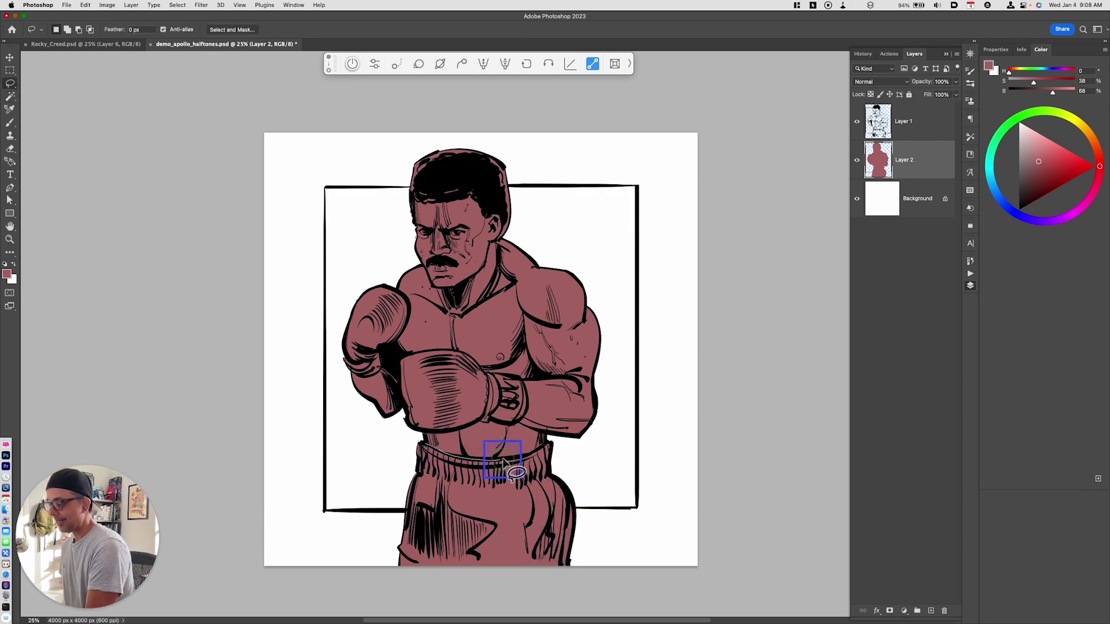
pyautogui.moveTo(561, 450)
pyautogui.mouseDown()
pyautogui.moveTo(566, 595)
pyautogui.moveTo(442, 603)
pyautogui.moveTo(368, 568)
pyautogui.moveTo(421, 442)
pyautogui.mouseUp()
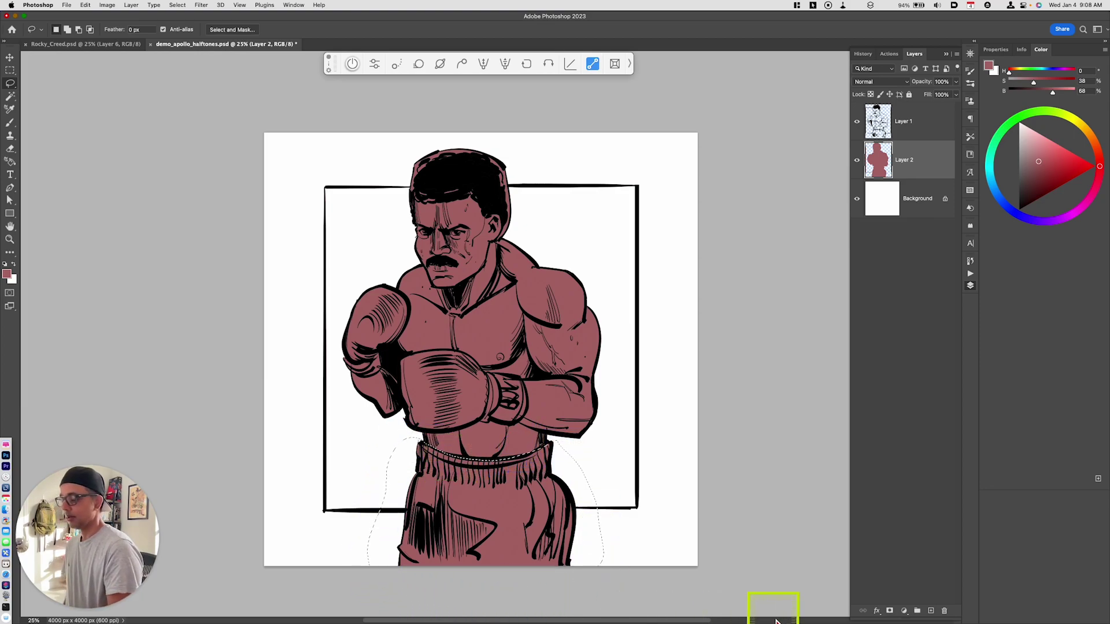
pyautogui.press('super+j')
# Recolour the shorts bright red with Hue/Saturation, shifting the hue slightly negative and raising saturation to about +60
pyautogui.press('super+u')
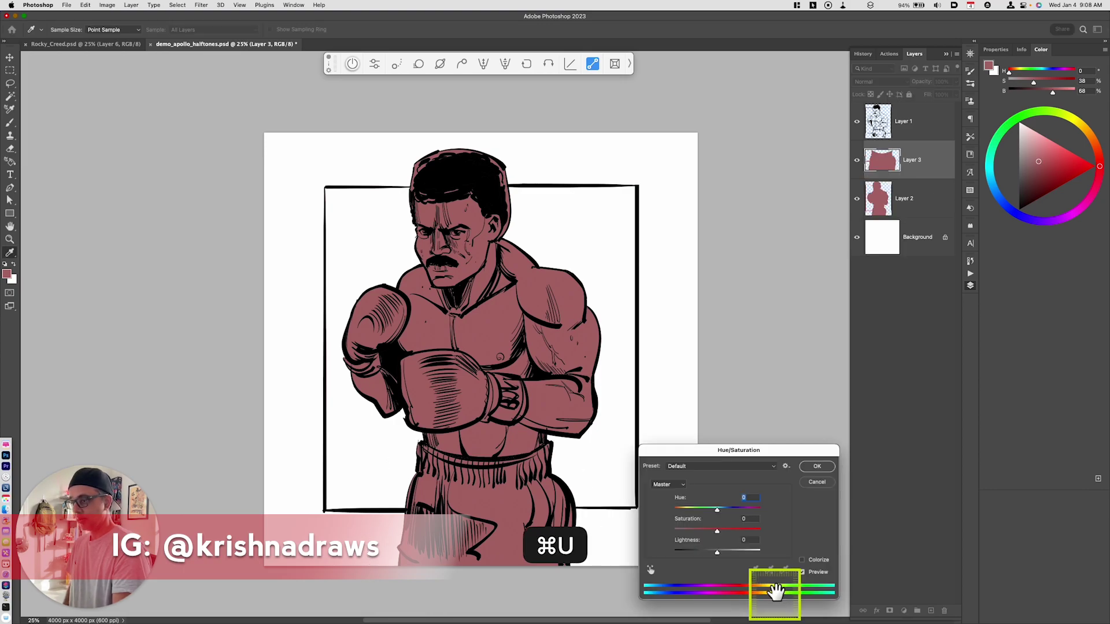
pyautogui.moveTo(731, 508)
pyautogui.mouseDown()
pyautogui.moveTo(739, 512)
pyautogui.moveTo(702, 512)
pyautogui.moveTo(671, 529)
pyautogui.moveTo(740, 535)
pyautogui.moveTo(718, 514)
pyautogui.mouseUp()
pyautogui.moveTo(719, 554); pyautogui.dragTo(746, 533)
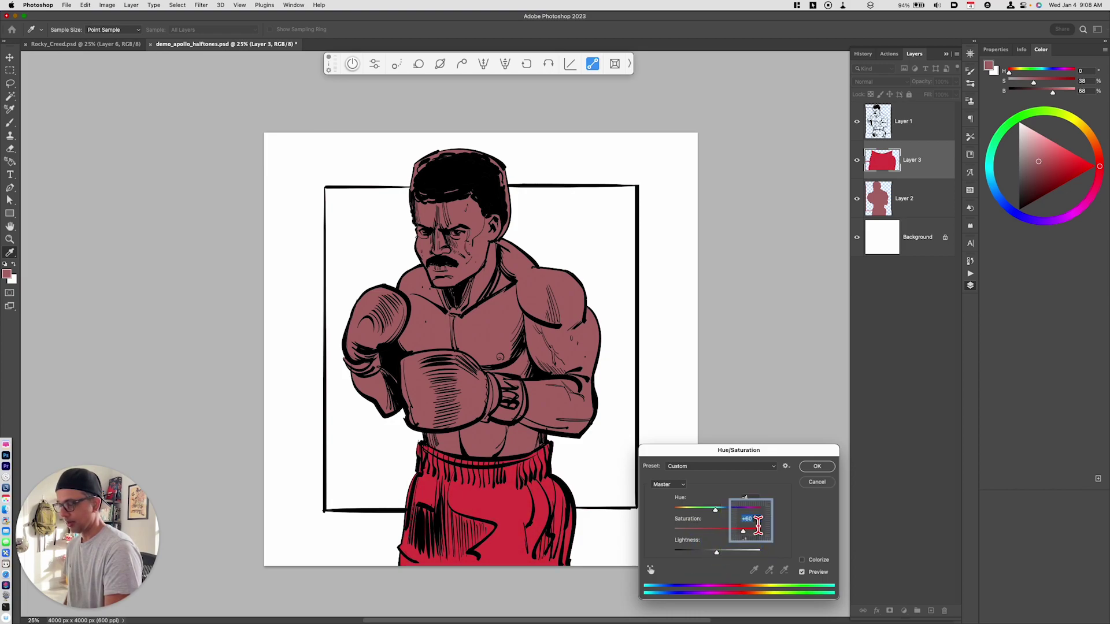
pyautogui.click(817, 465)
# Select both boxing gloves with the Magic Wand on the skin tone layer and copy them to a new layer
pyautogui.press('l')
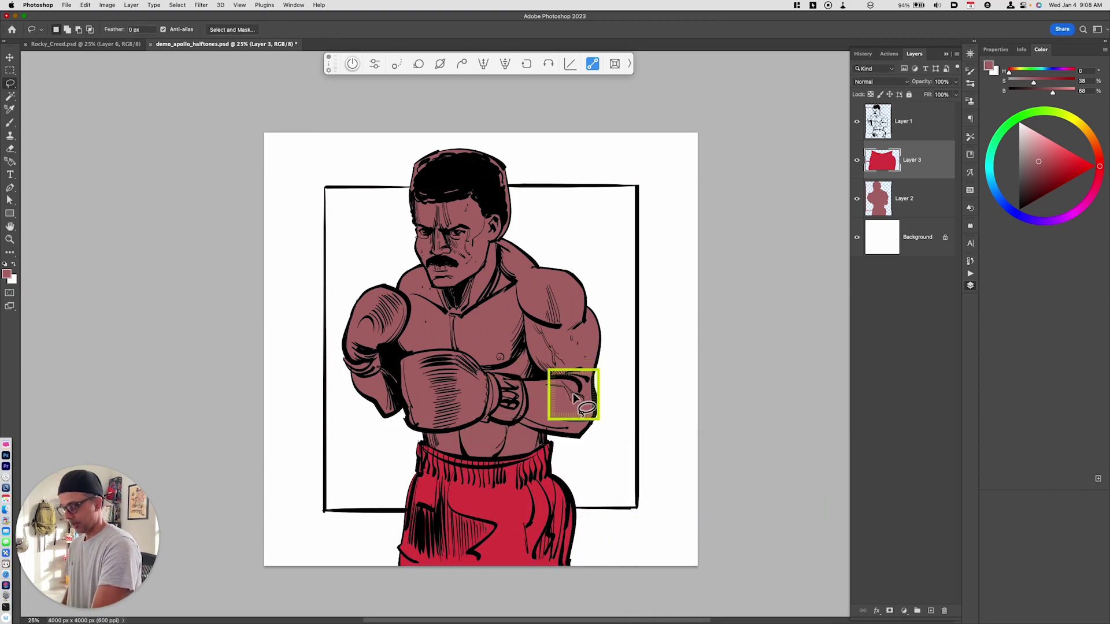
pyautogui.click(900, 208)
pyautogui.press('super+equal')
pyautogui.press('super+equal')
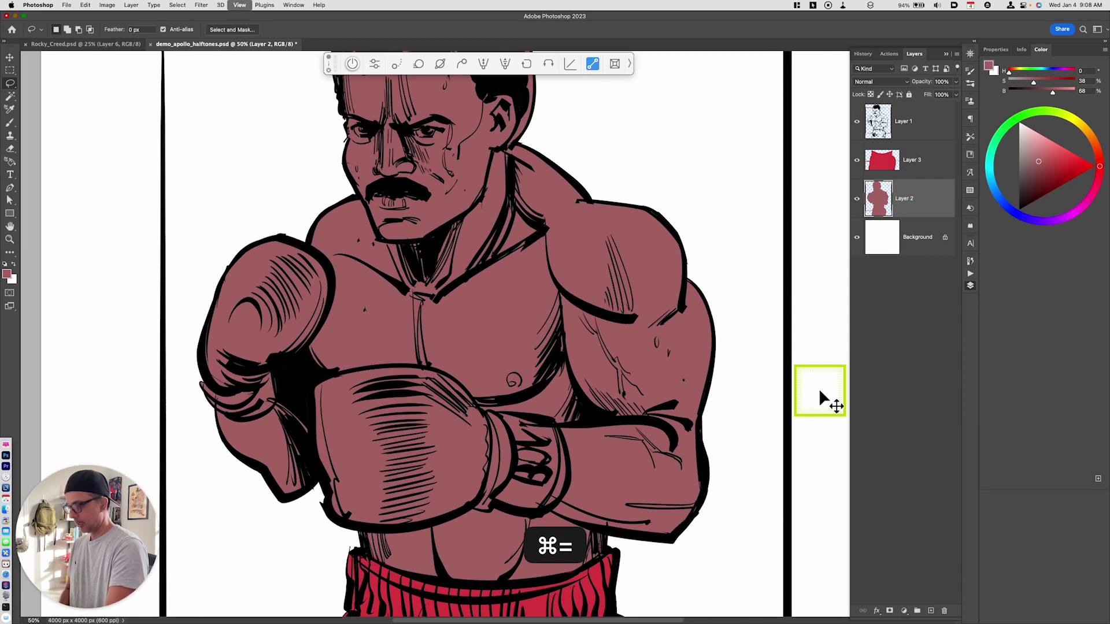
pyautogui.press('w')
pyautogui.click(466, 460)
pyautogui.keyDown('shift'); pyautogui.click(237, 346); pyautogui.keyUp('shift')
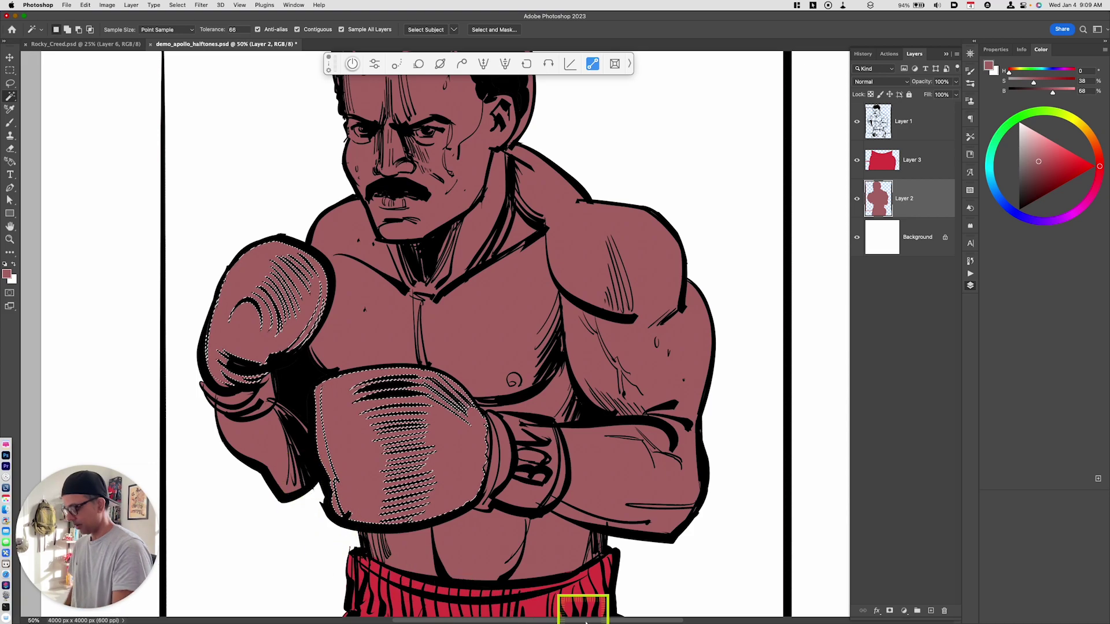
pyautogui.press('l')
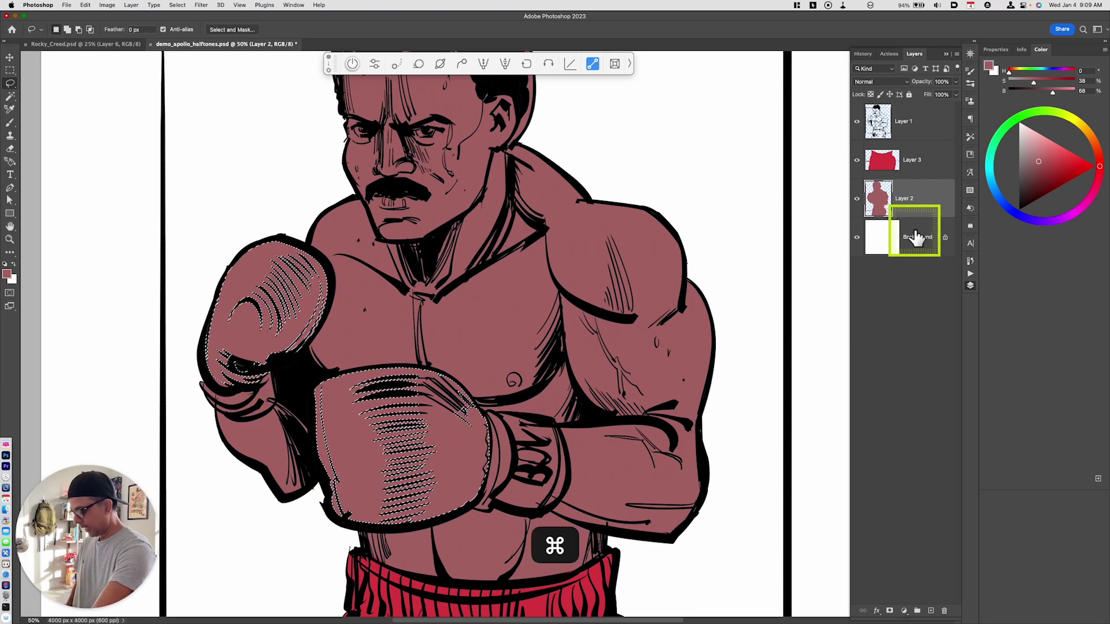
pyautogui.press('super+j')
pyautogui.press('super+u')
pyautogui.moveTo(715, 511); pyautogui.dragTo(695, 516)
pyautogui.moveTo(717, 530)
pyautogui.mouseDown()
pyautogui.moveTo(746, 534)
pyautogui.moveTo(717, 509)
pyautogui.mouseUp()
pyautogui.click(736, 551)
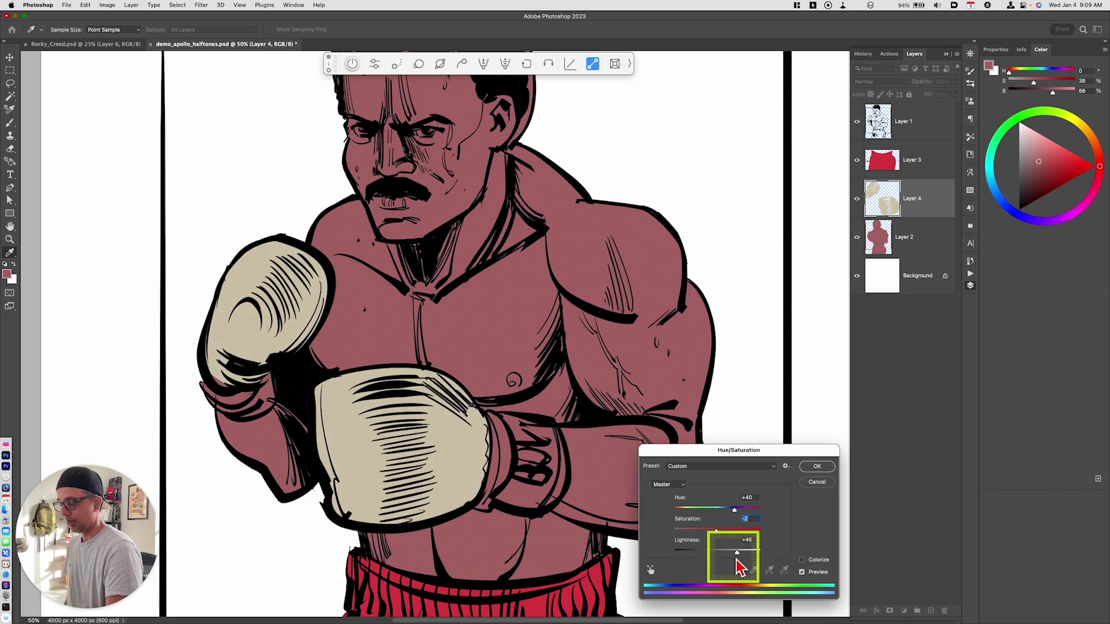
pyautogui.moveTo(736, 559); pyautogui.dragTo(721, 559)
pyautogui.click(809, 481)
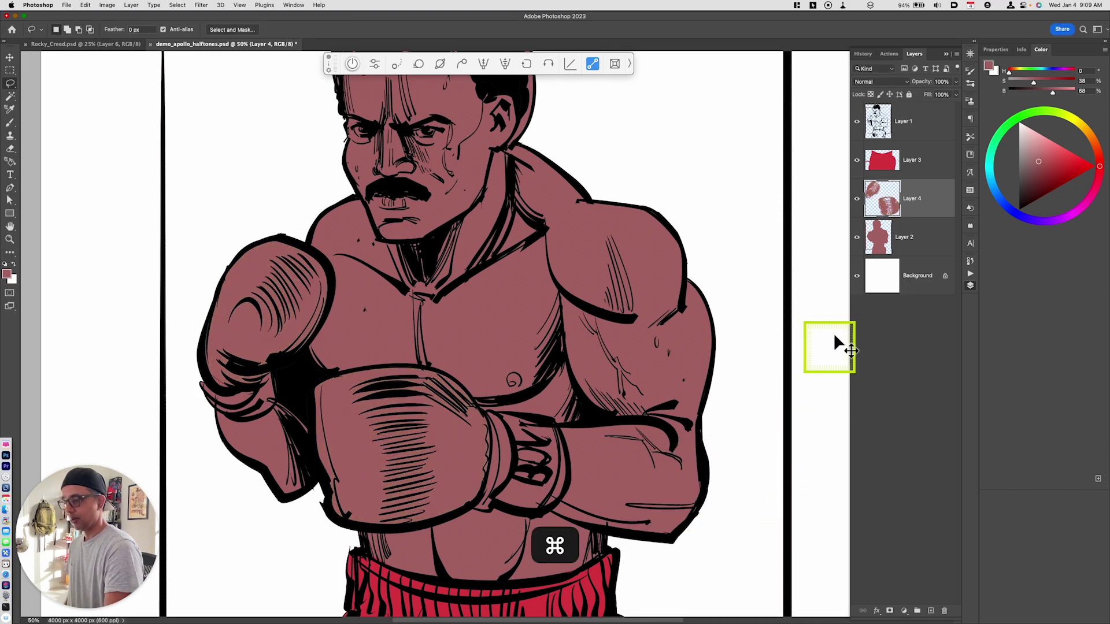
# Load the gloves layer as a selection and fill it with the red sampled from the shorts (H 356, S 73, B 86)
pyautogui.keyDown('super'); pyautogui.click(881, 199); pyautogui.keyUp('super')
pyautogui.press('i')
pyautogui.click(540, 601)
pyautogui.hotkey('alt', 'BackSpace')
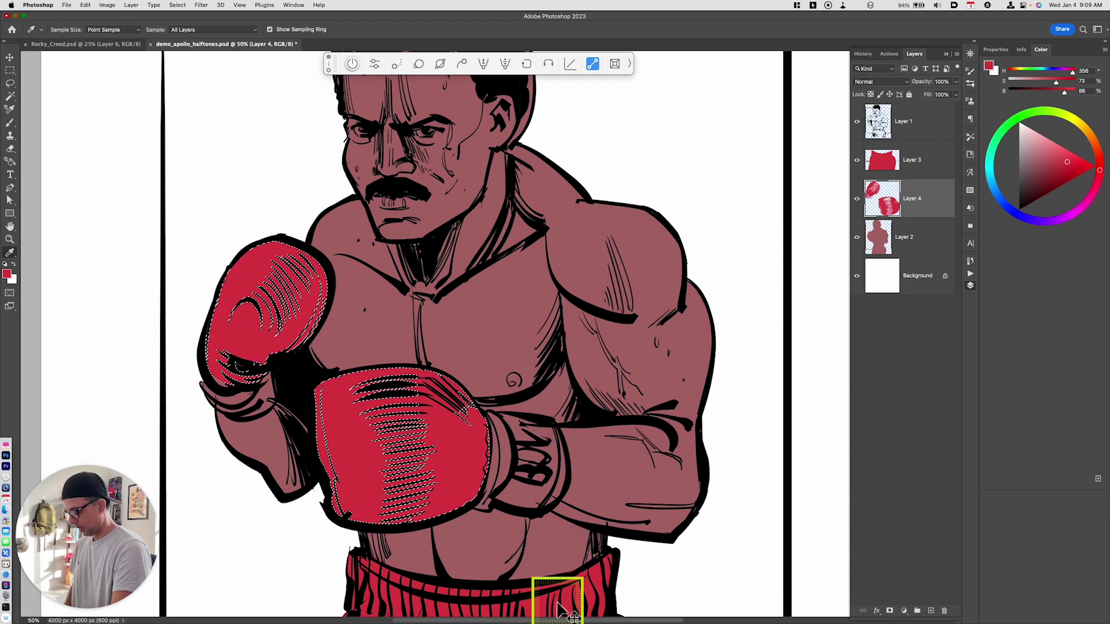
# Brighten the gloves to a more vivid red by raising their saturation with Hue/Saturation, and deselect
pyautogui.press('super+u')
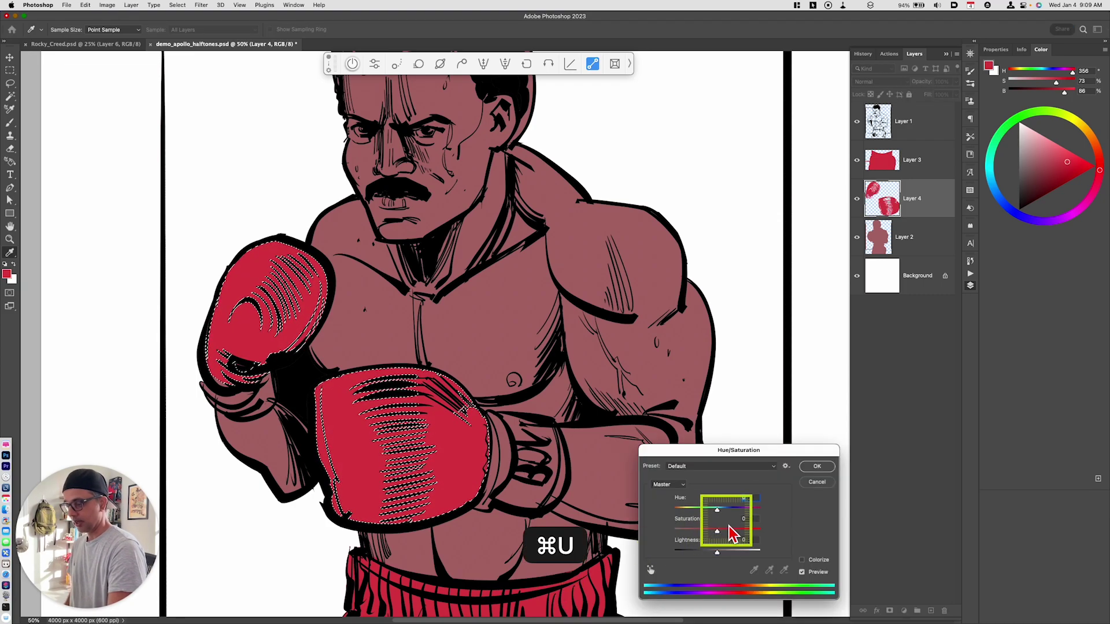
pyautogui.moveTo(718, 530); pyautogui.dragTo(742, 530)
pyautogui.click(816, 466)
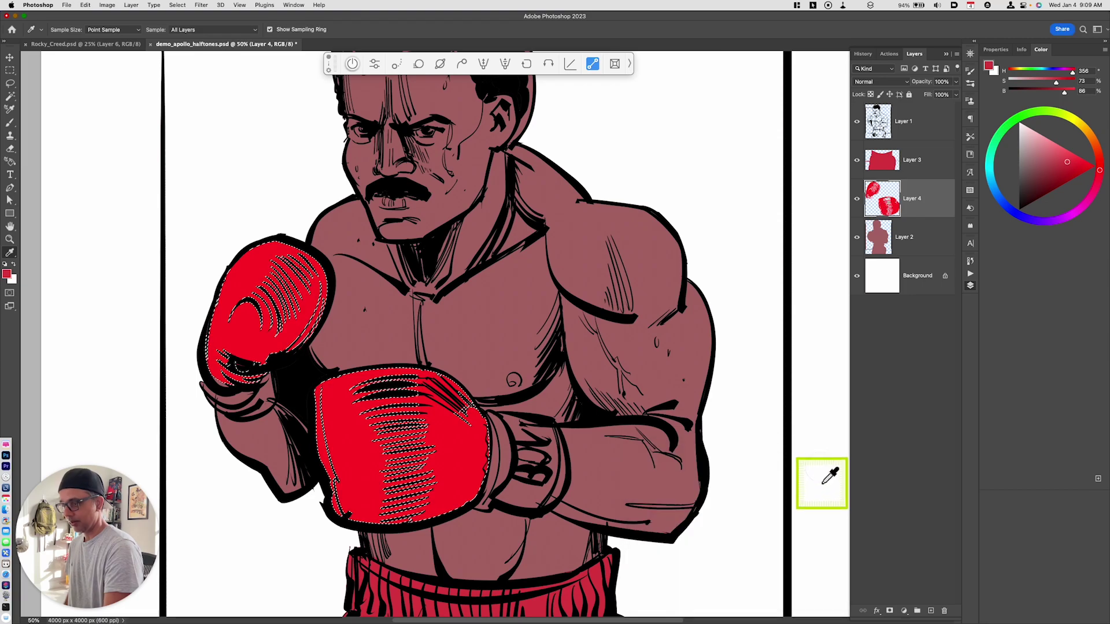
pyautogui.press('super+d')
pyautogui.press('super+minus')
pyautogui.press('super+minus')
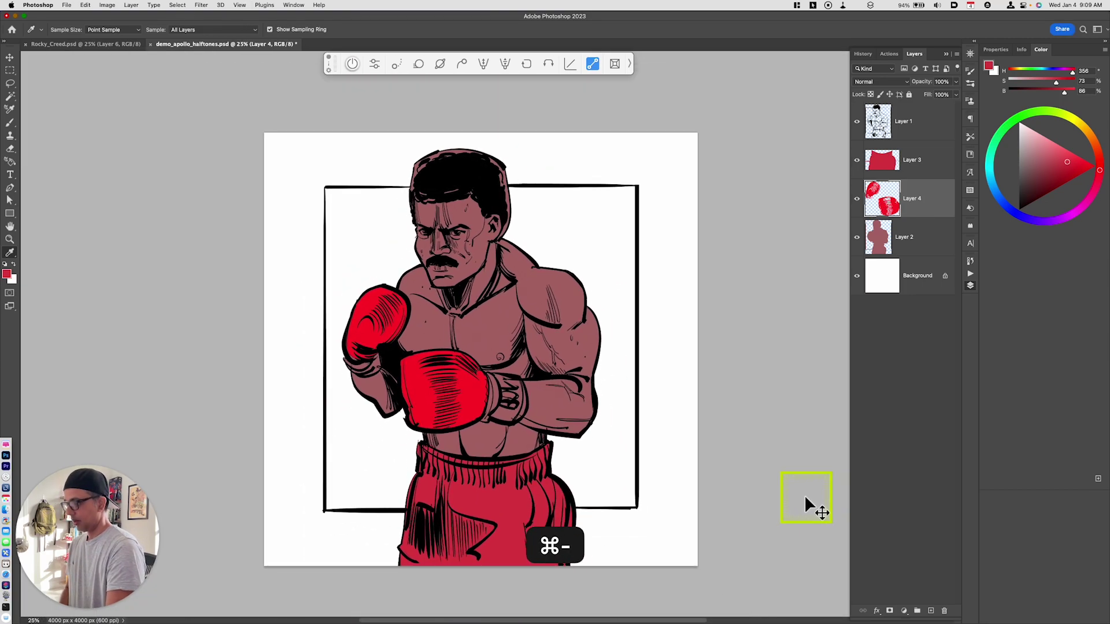
# Lasso the wrist cuffs of both gloves on the skin tone layer and copy them to a new layer
pyautogui.press('super+equal')
pyautogui.press('super+equal')
pyautogui.click(881, 236)
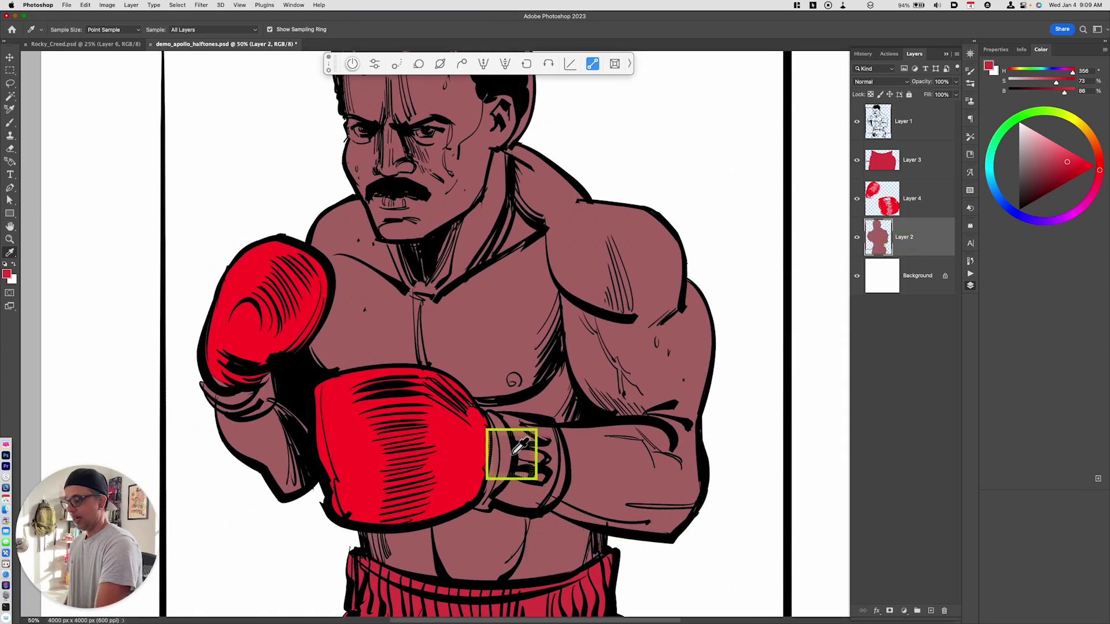
pyautogui.press('l')
pyautogui.moveTo(486, 410); pyautogui.dragTo(495, 413)
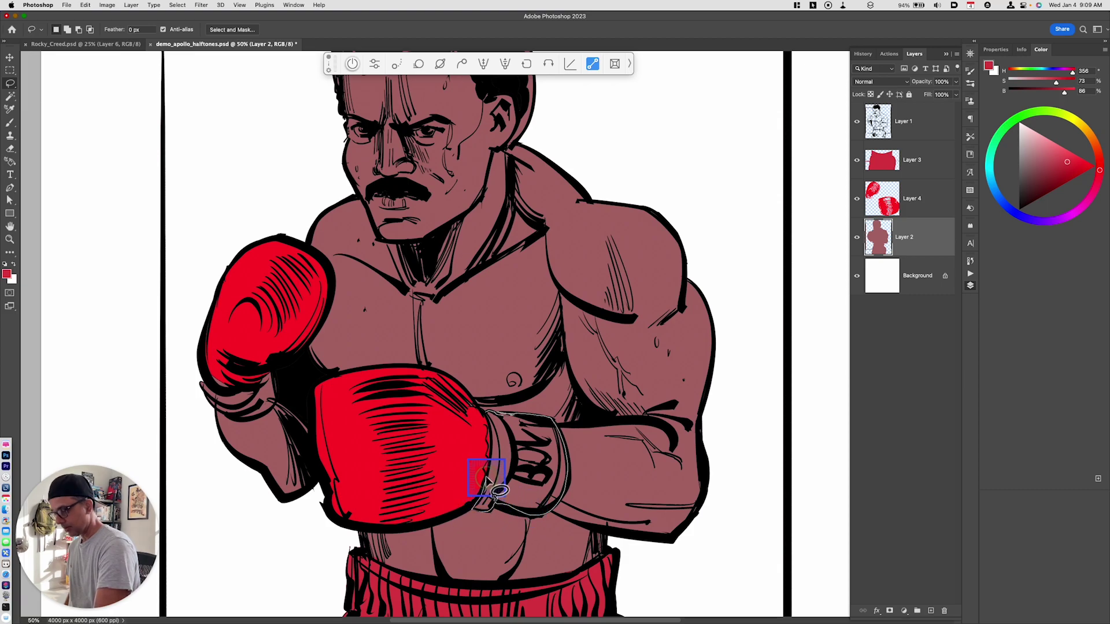
pyautogui.moveTo(490, 425); pyautogui.dragTo(489, 417)
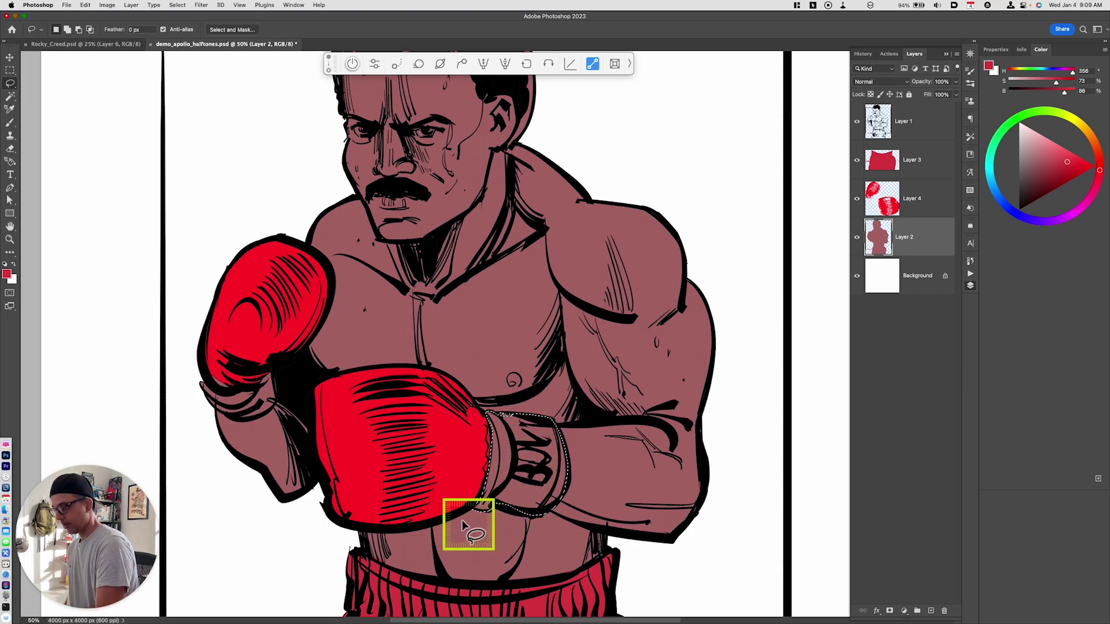
pyautogui.moveTo(223, 386); pyautogui.dragTo(227, 392)
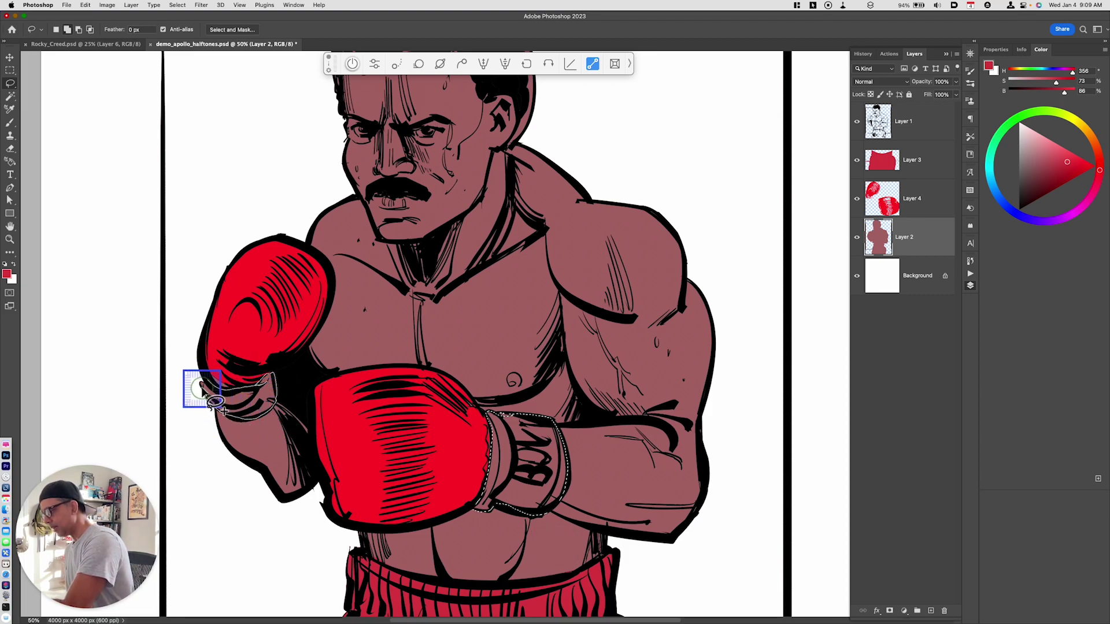
pyautogui.moveTo(230, 406); pyautogui.dragTo(209, 382)
pyautogui.press('super+j')
# Turn the wrist cuffs nearly white with Hue/Saturation, raising lightness to about +95
pyautogui.moveTo(889, 307)
pyautogui.mouseDown()
pyautogui.moveTo(878, 334)
pyautogui.moveTo(879, 324)
pyautogui.mouseUp()
pyautogui.press('super+u')
pyautogui.moveTo(749, 552); pyautogui.dragTo(752, 552)
pyautogui.click(816, 465)
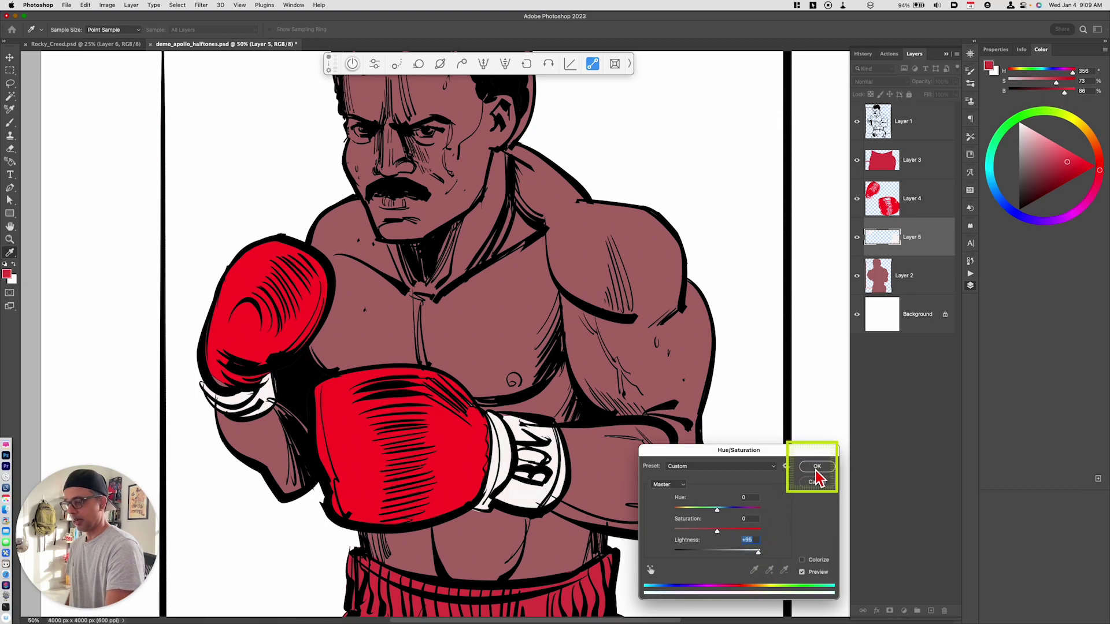
pyautogui.press('l')
pyautogui.press('i')
pyautogui.moveTo(501, 415); pyautogui.dragTo(528, 425)
pyautogui.press('super+z')
# Paint over the gaps along the raised glove's lower edge on the gloves layer, using the glove's sampled red (H 356, S 91, B 100)
pyautogui.click(902, 193)
pyautogui.press('i')
pyautogui.click(242, 340)
pyautogui.press('b')
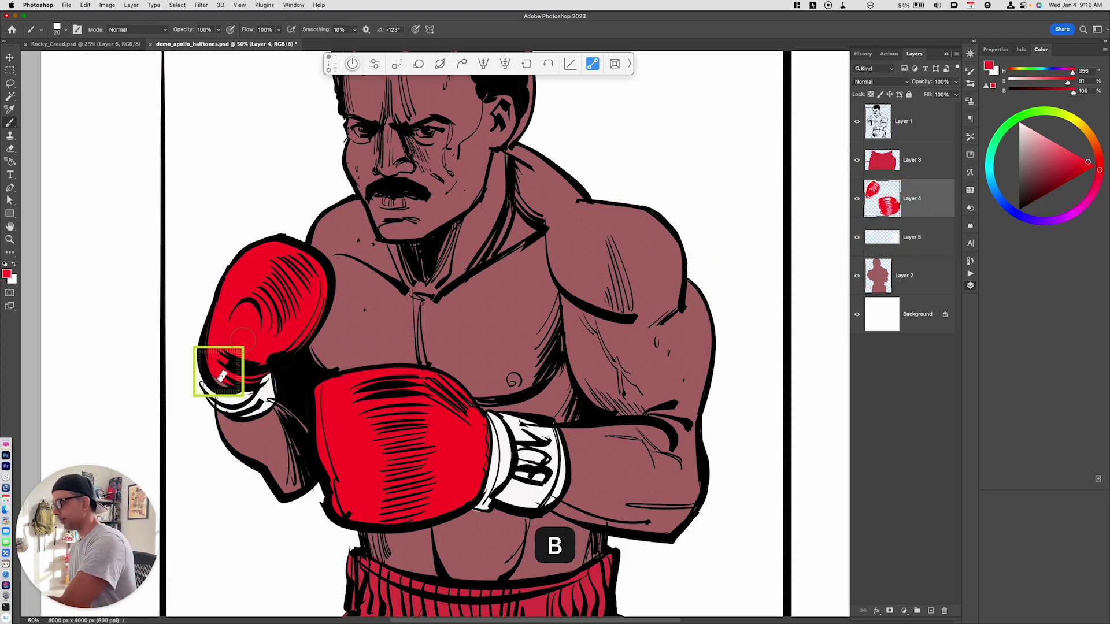
pyautogui.moveTo(215, 380); pyautogui.dragTo(266, 385)
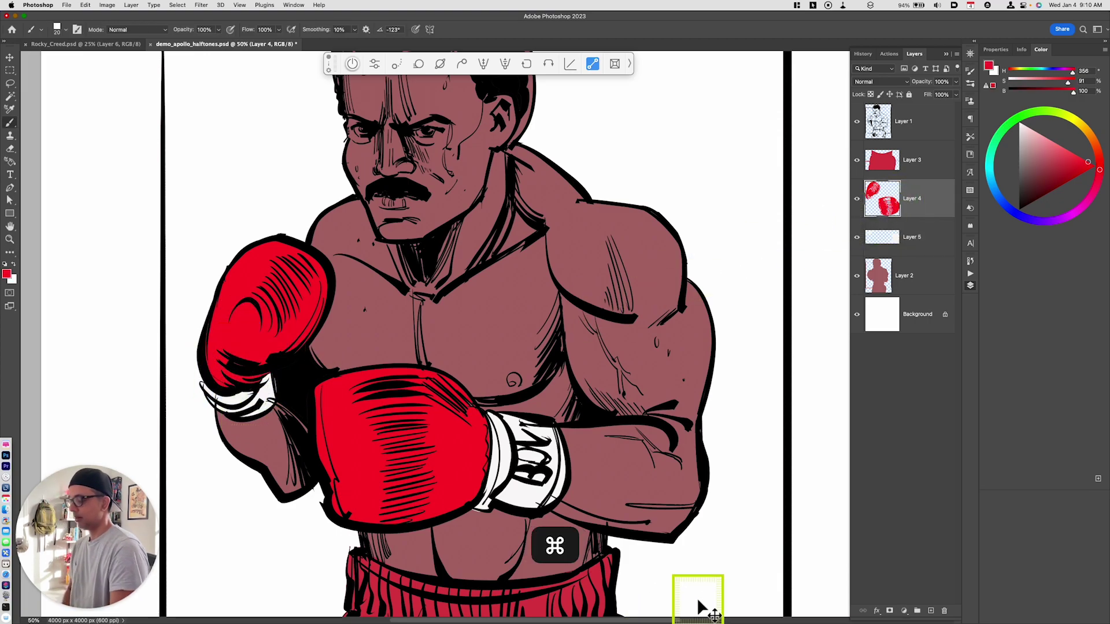
# Add a new layer above the gloves layer and paint the whites of both eyes in pure white
pyautogui.press('super+minus')
pyautogui.press('super+equal')
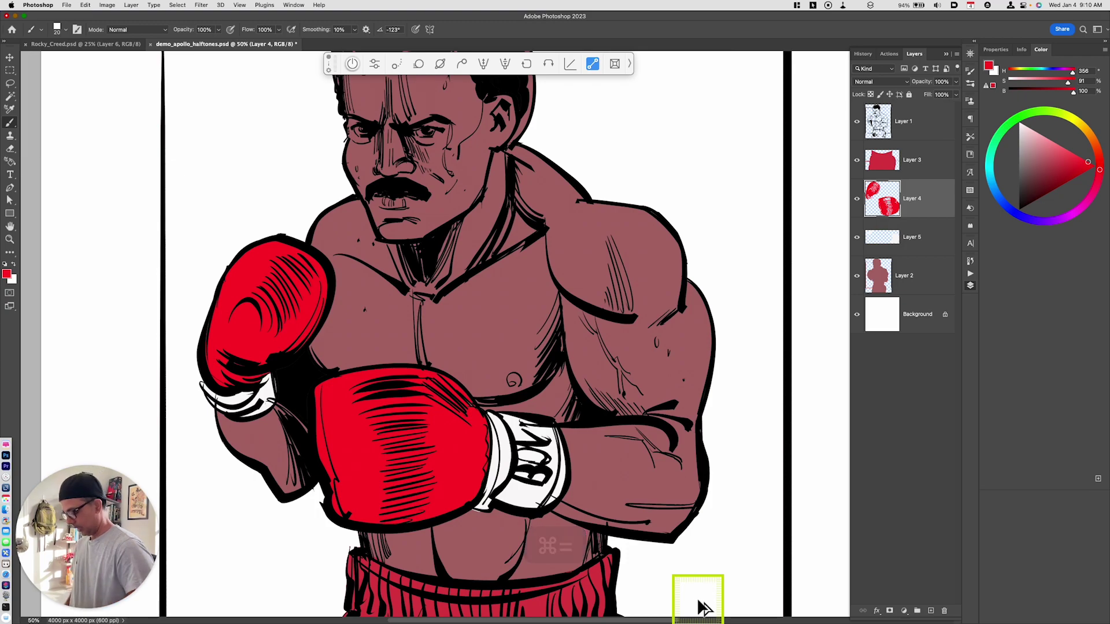
pyautogui.press('super+shift+alt+n')
pyautogui.press('space')
pyautogui.moveTo(523, 276)
pyautogui.mouseDown()
pyautogui.moveTo(528, 317)
pyautogui.moveTo(613, 477)
pyautogui.mouseUp()
pyautogui.press('b')
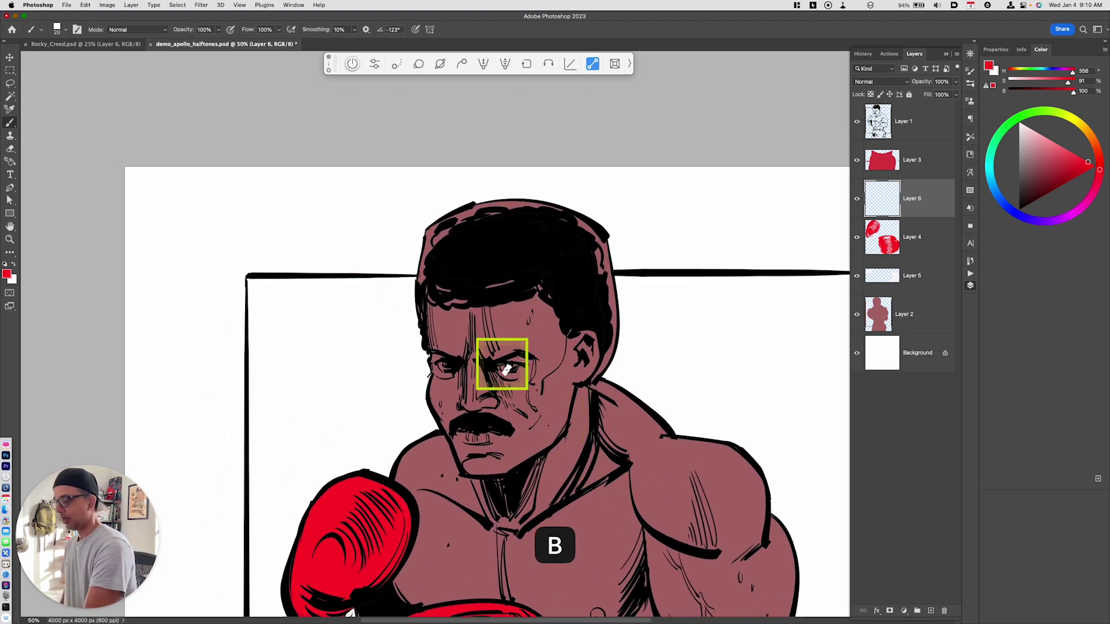
pyautogui.press('super+z')
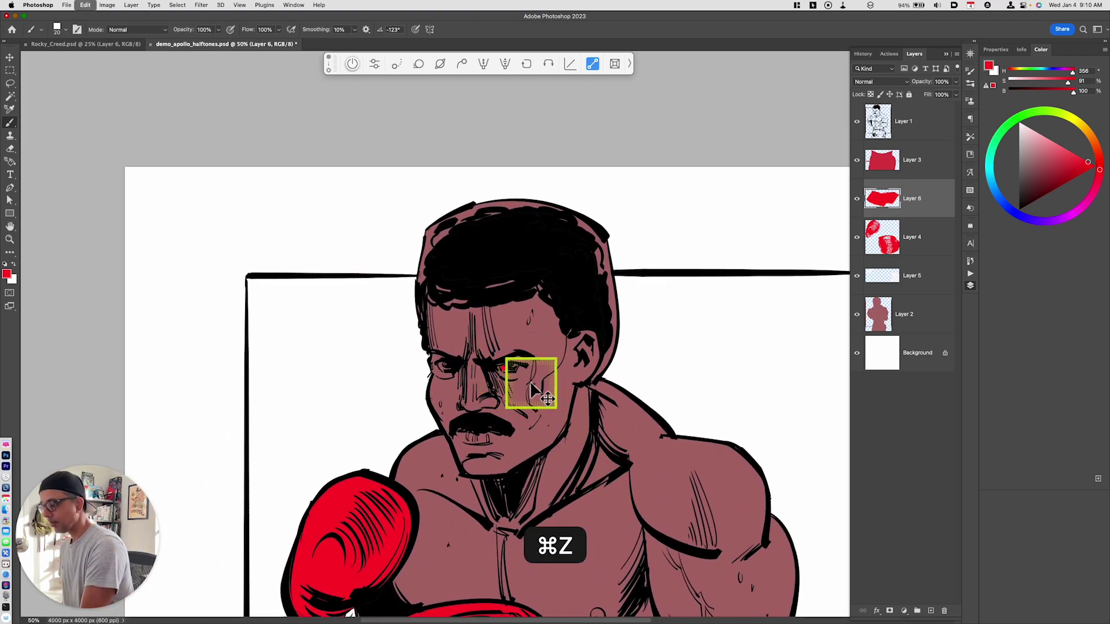
pyautogui.press('i')
pyautogui.click(651, 351)
pyautogui.press('b')
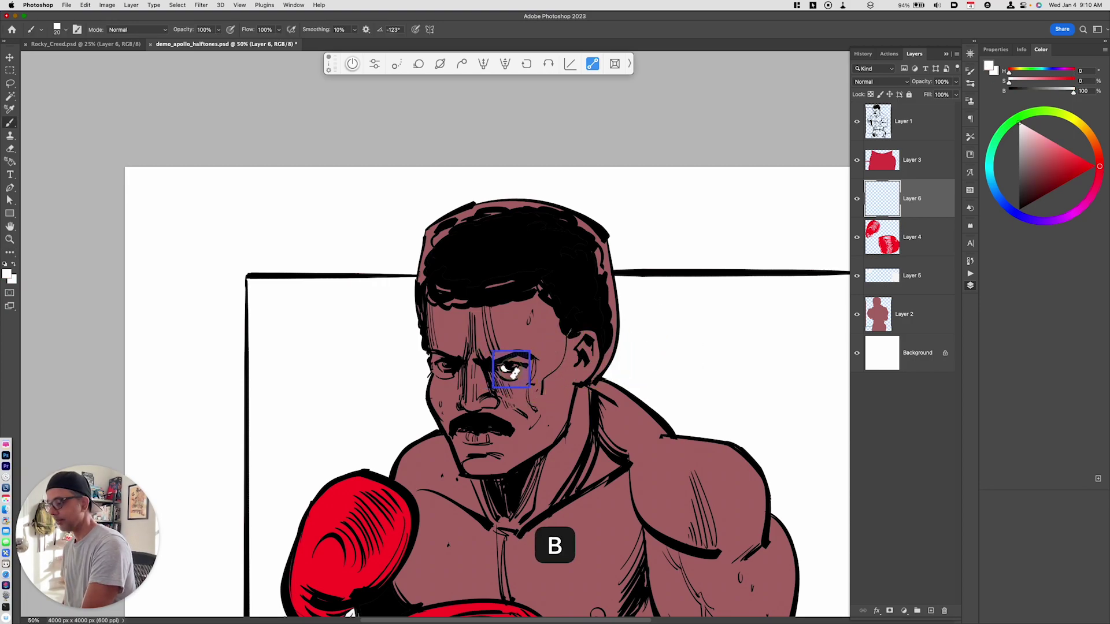
pyautogui.moveTo(442, 371); pyautogui.dragTo(445, 367)
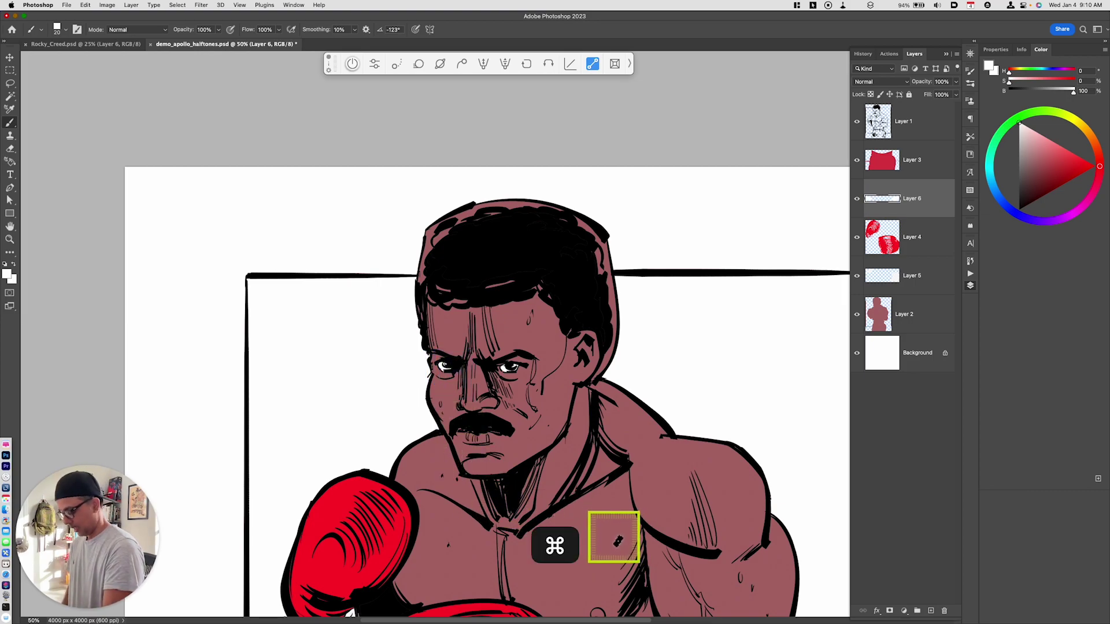
# Lasso the boxer's hair along the hairline and around the head, and copy it from the skin tone layer to a new layer
pyautogui.press('l')
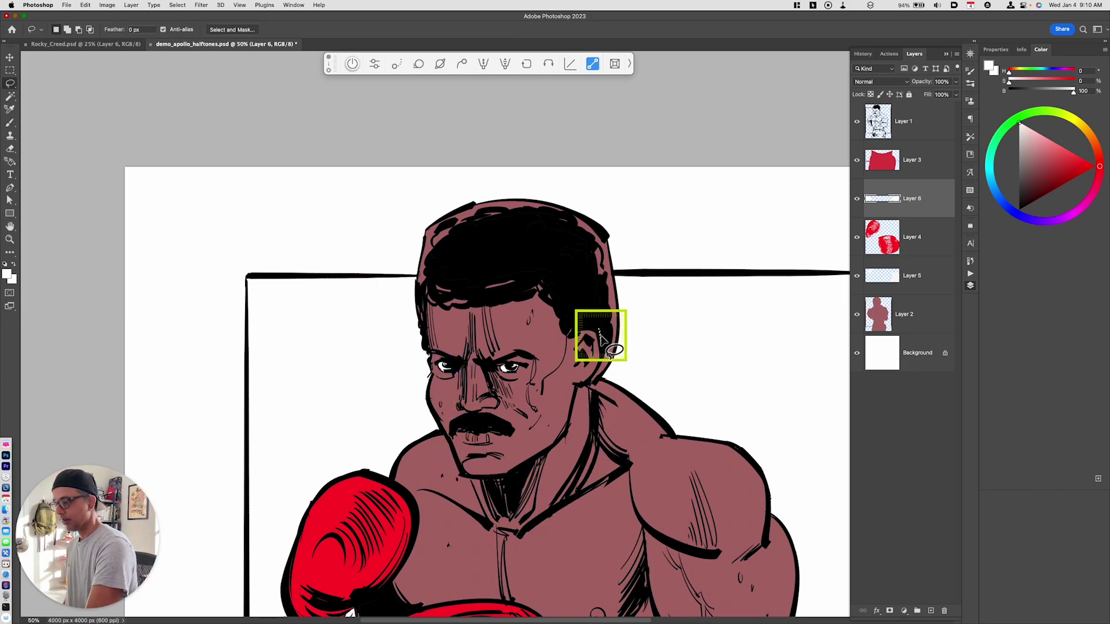
pyautogui.moveTo(595, 393)
pyautogui.mouseDown()
pyautogui.moveTo(652, 215)
pyautogui.moveTo(491, 176)
pyautogui.moveTo(387, 257)
pyautogui.moveTo(427, 350)
pyautogui.mouseUp()
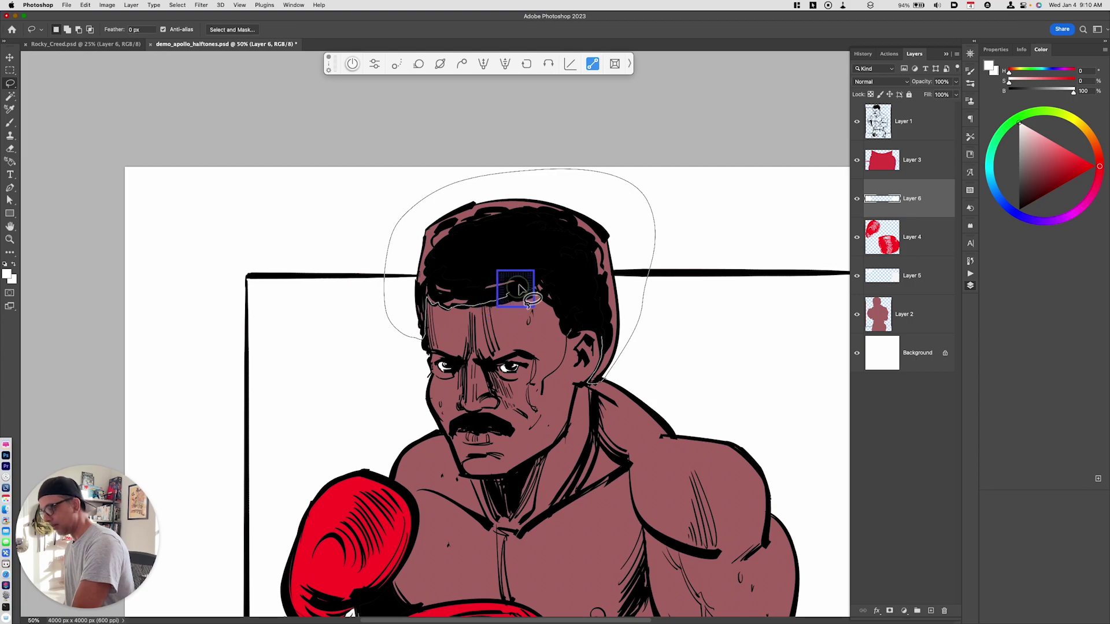
pyautogui.moveTo(570, 329); pyautogui.dragTo(607, 367)
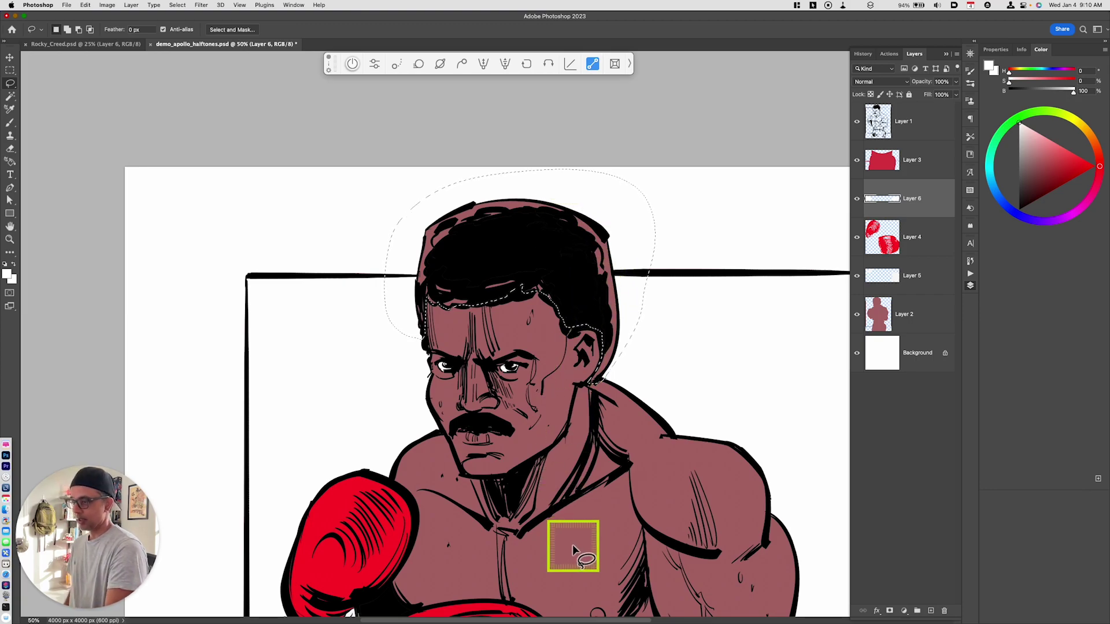
pyautogui.click(880, 315)
pyautogui.press('super+j')
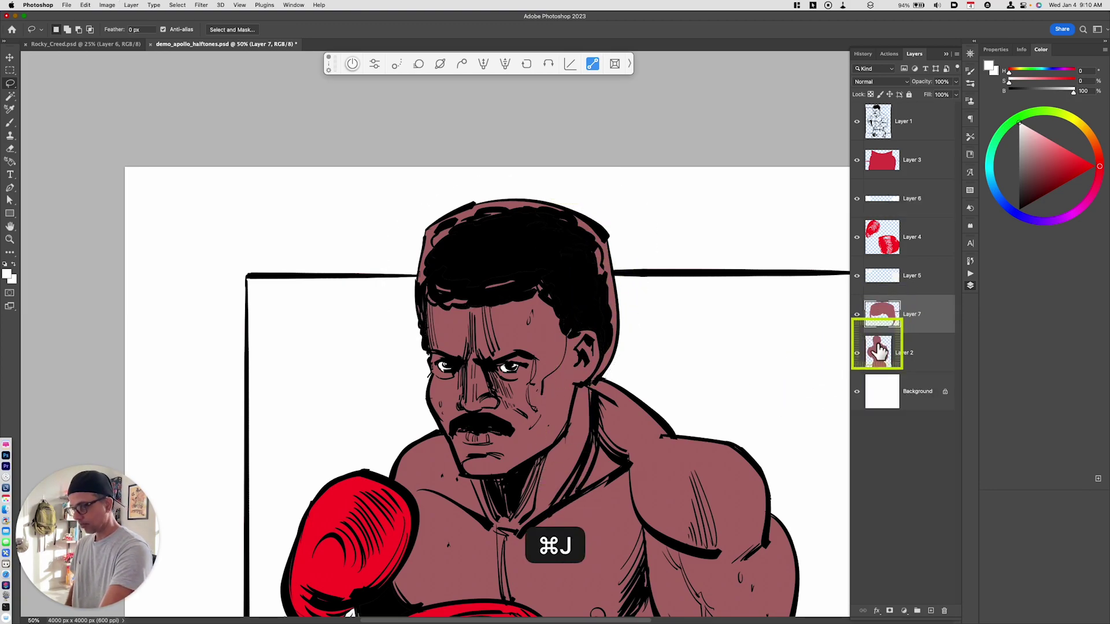
# Recolour the hair dark blue with Hue/Saturation, using hue -128, saturation about +38 and lightness about -37
pyautogui.press('super+u')
pyautogui.click(744, 507)
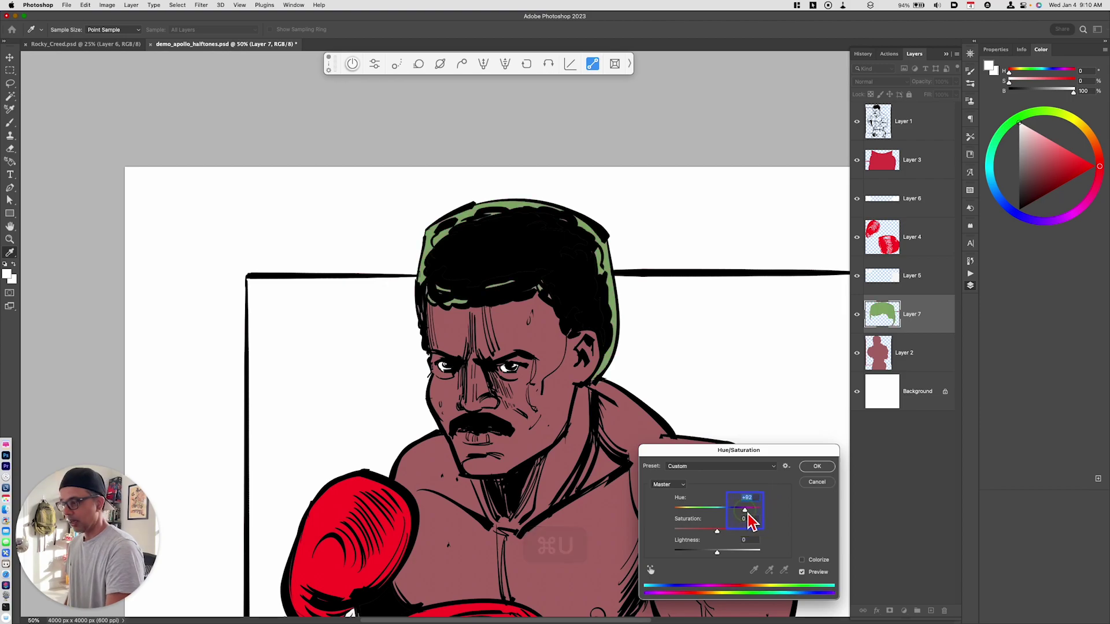
pyautogui.moveTo(733, 512); pyautogui.dragTo(689, 534)
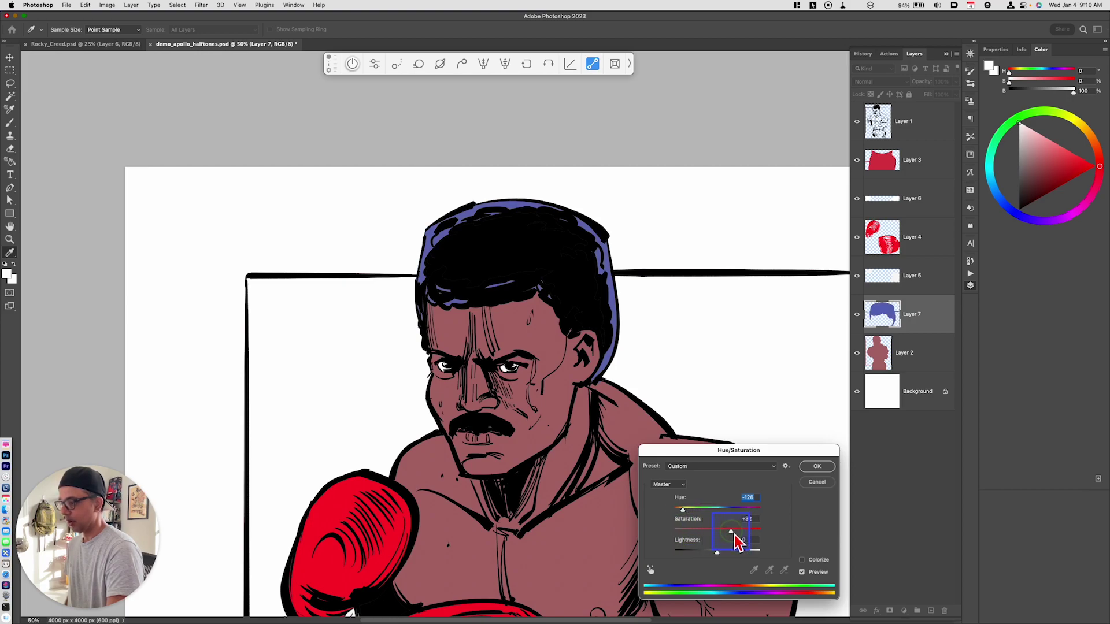
pyautogui.moveTo(715, 555); pyautogui.dragTo(705, 556)
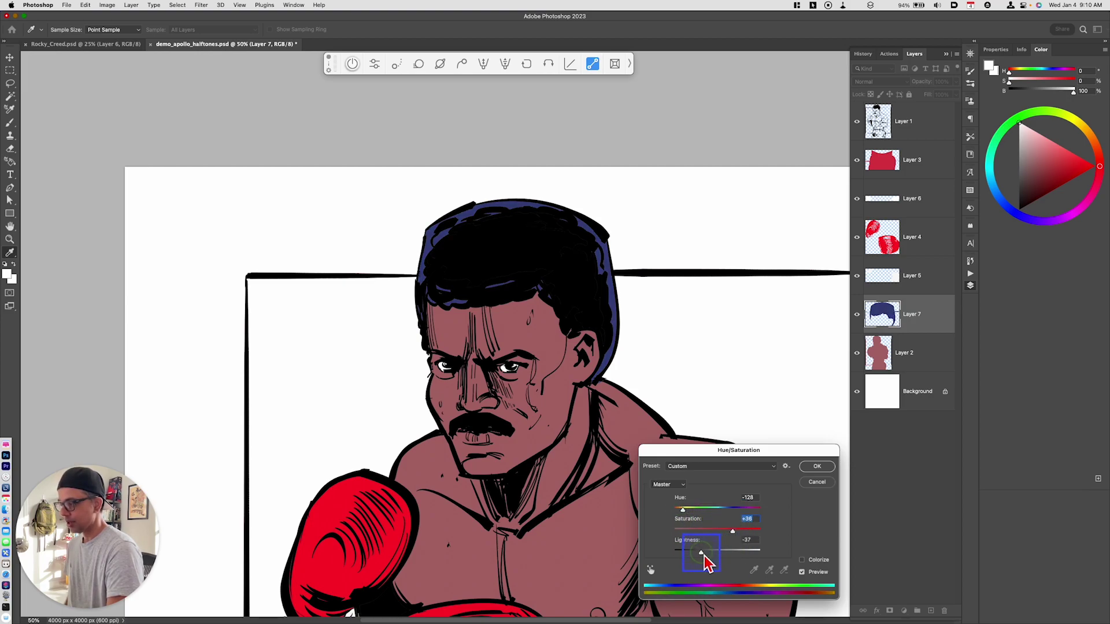
pyautogui.click(815, 467)
pyautogui.press('l')
# Review the whole coloured boxer, hiding and reshowing the skin tone layer to check which areas it covers
pyautogui.press('super+minus')
pyautogui.press('super+minus')
pyautogui.press('super+minus')
pyautogui.press('space')
pyautogui.moveTo(600, 537); pyautogui.dragTo(611, 368)
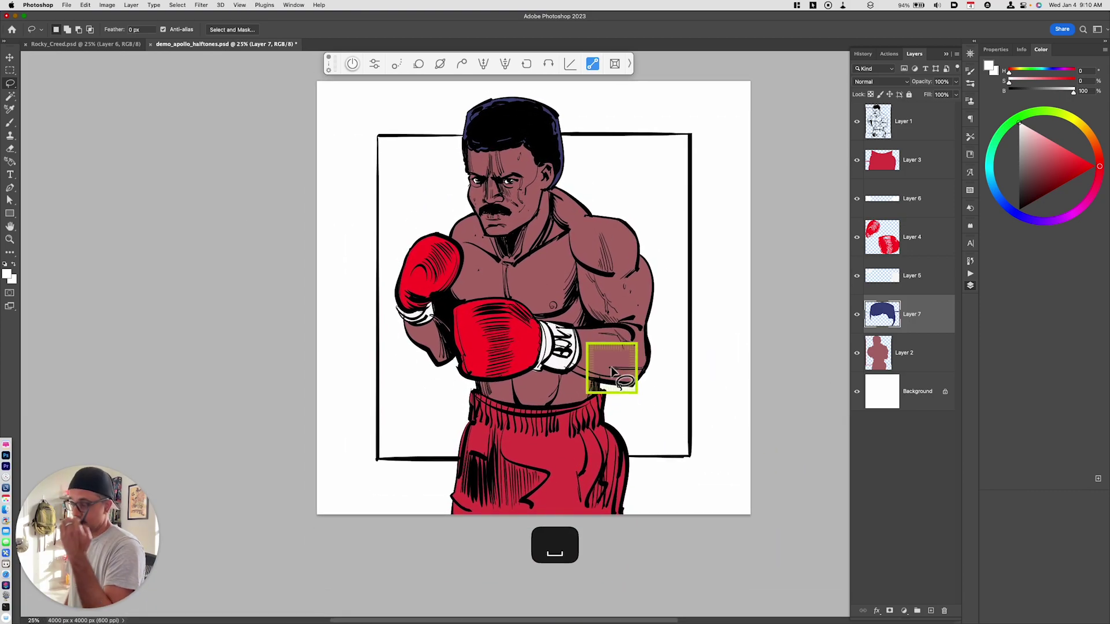
pyautogui.press('space')
pyautogui.moveTo(691, 408); pyautogui.dragTo(688, 440)
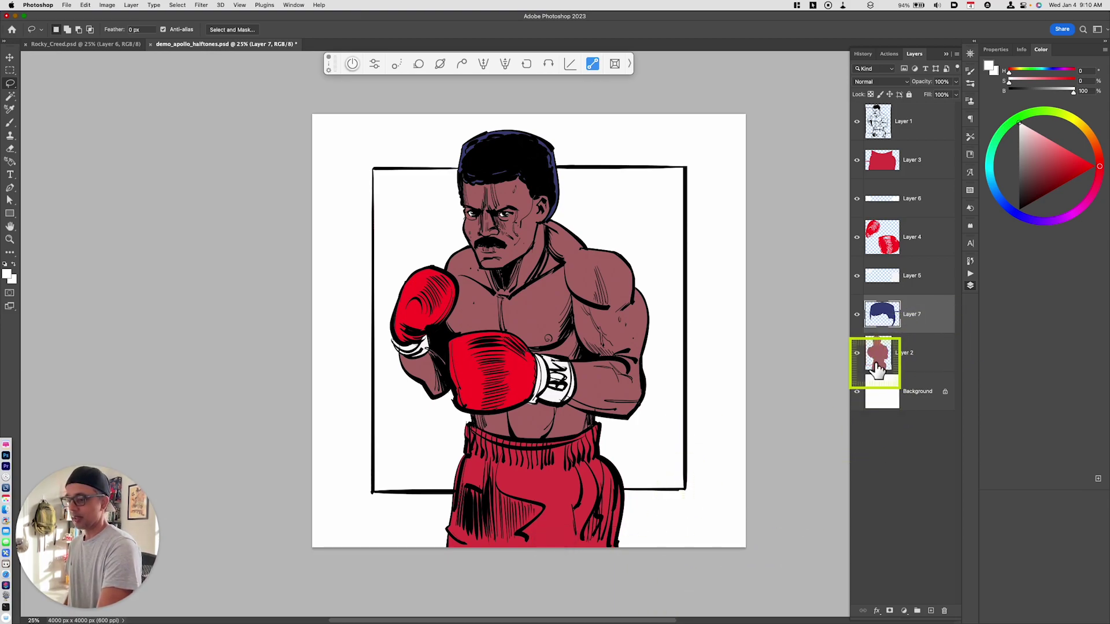
pyautogui.moveTo(884, 364); pyautogui.dragTo(856, 358)
pyautogui.click(857, 360)
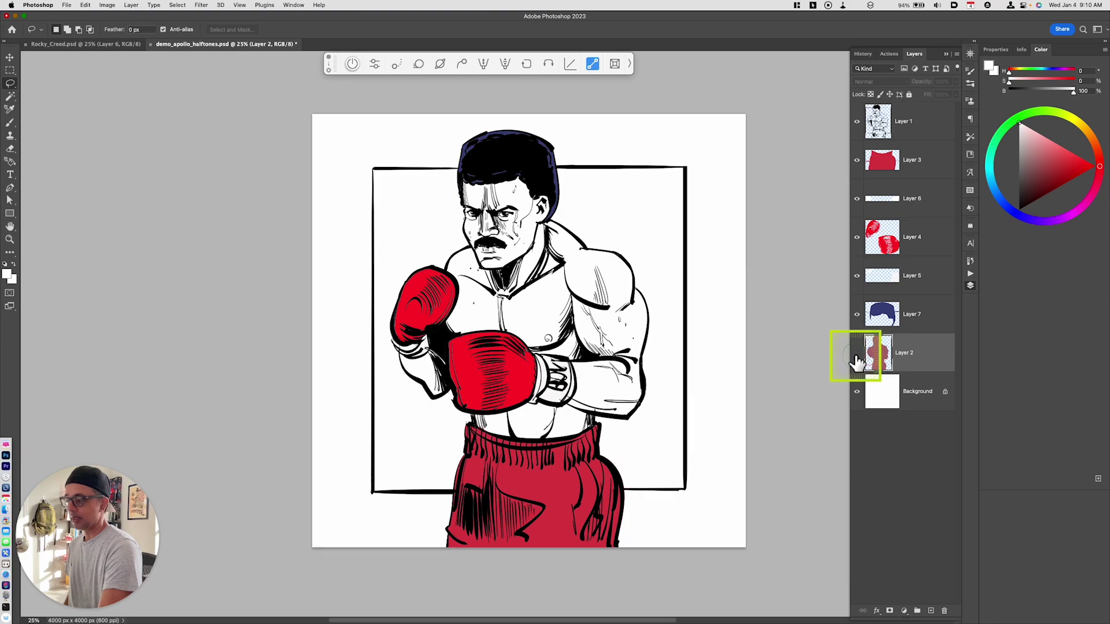
pyautogui.click(857, 361)
# Load the skin tone layer as a selection, add a layer above it, and apply the orange-red halftone pattern from Debaser-ColourLibrary-Part1
pyautogui.keyDown('super'); pyautogui.click(881, 358); pyautogui.keyUp('super')
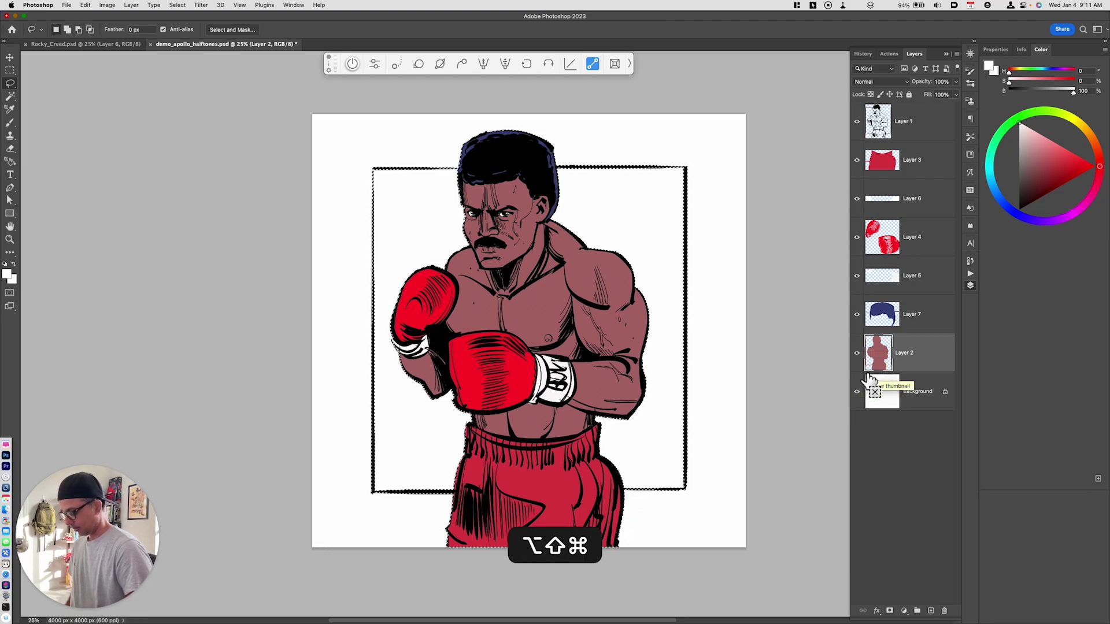
pyautogui.press('alt+shift+super+n')
pyautogui.click(970, 190)
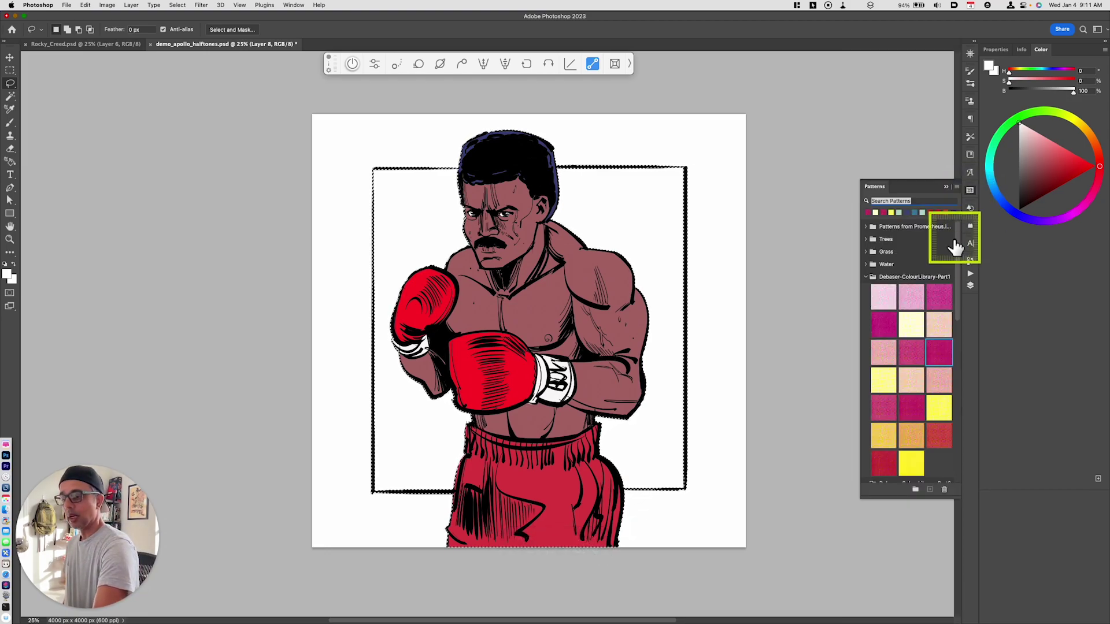
pyautogui.click(938, 437)
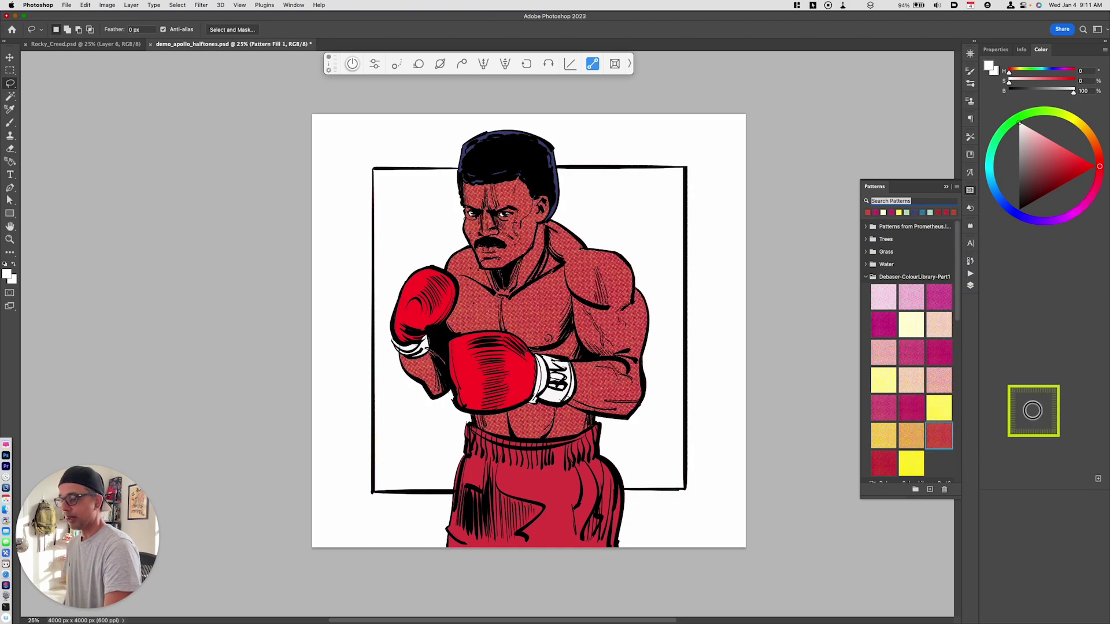
# Darken the flat skin tone layer with Hue/Saturation, using hue +2 and lightness about -21
pyautogui.click(971, 286)
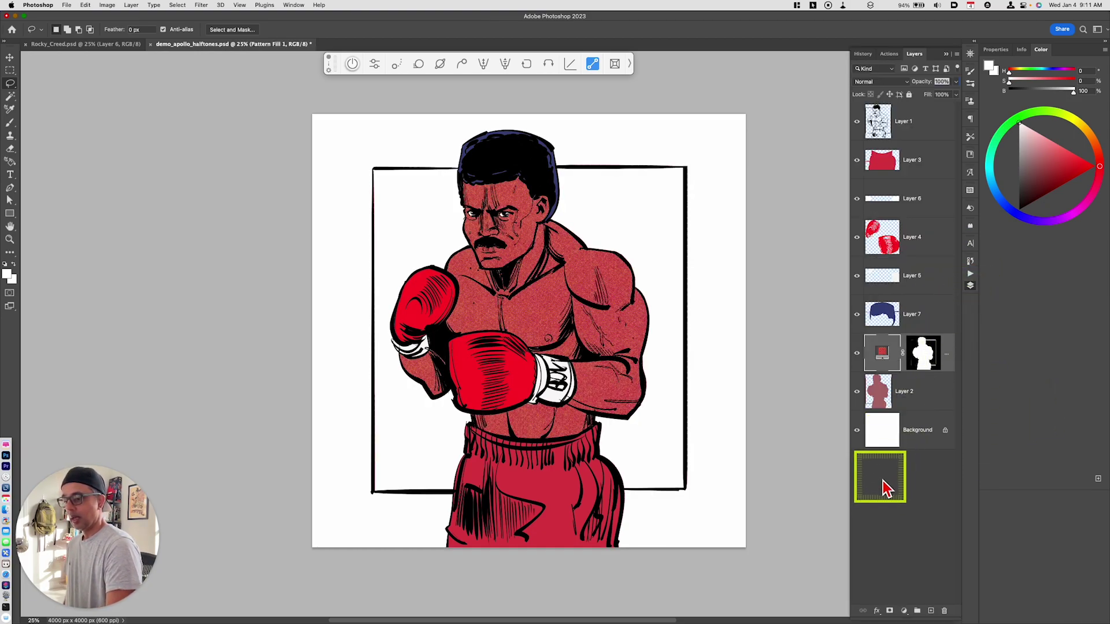
pyautogui.click(881, 396)
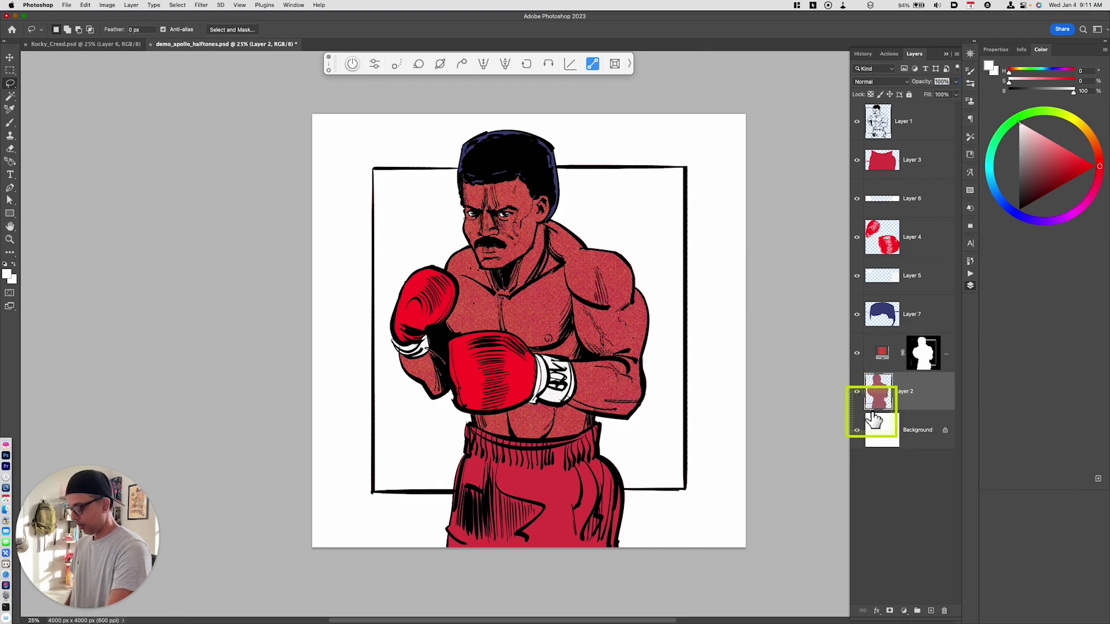
pyautogui.press('super+u')
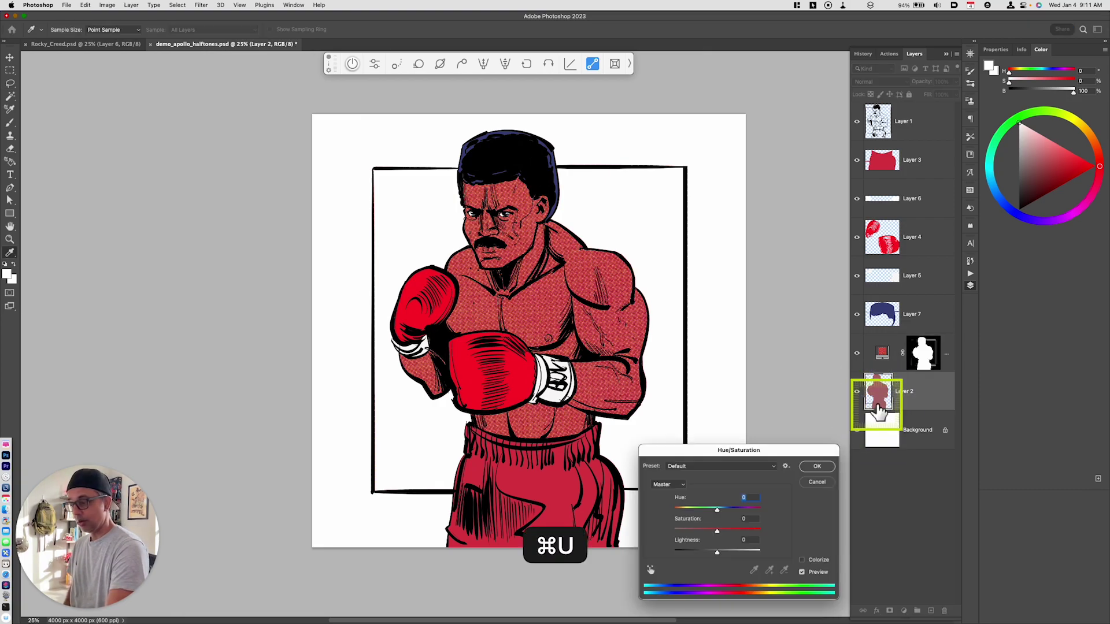
pyautogui.moveTo(724, 512); pyautogui.dragTo(720, 519)
pyautogui.moveTo(716, 552); pyautogui.dragTo(710, 556)
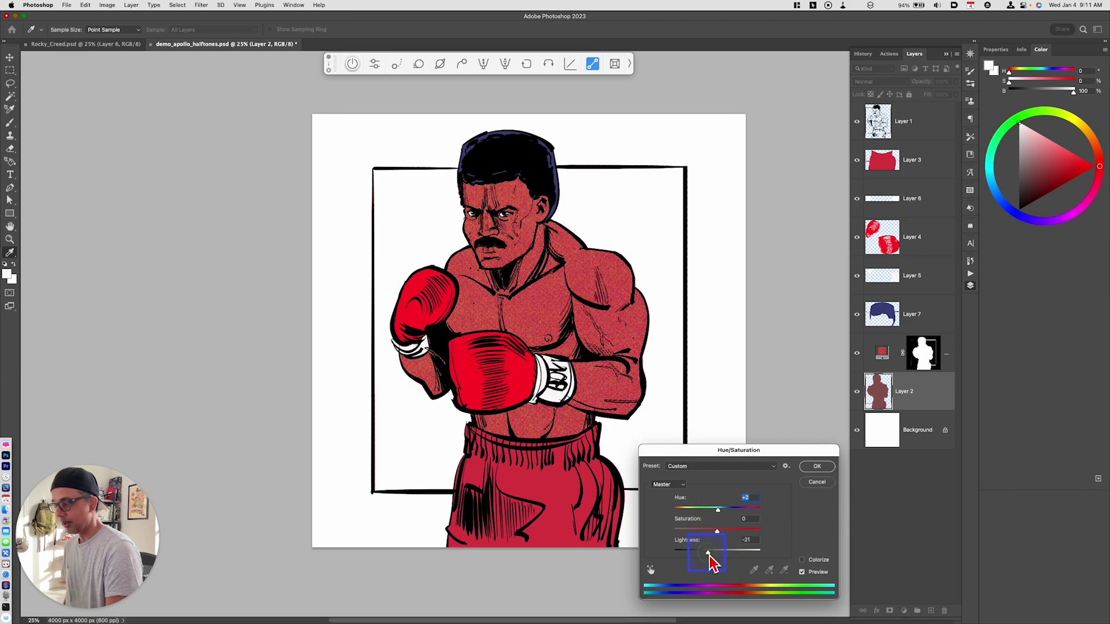
pyautogui.click(809, 466)
# Set the blend mode of the skin's halftone pattern fill layer to Soft Light
pyautogui.click(884, 358)
pyautogui.click(877, 82)
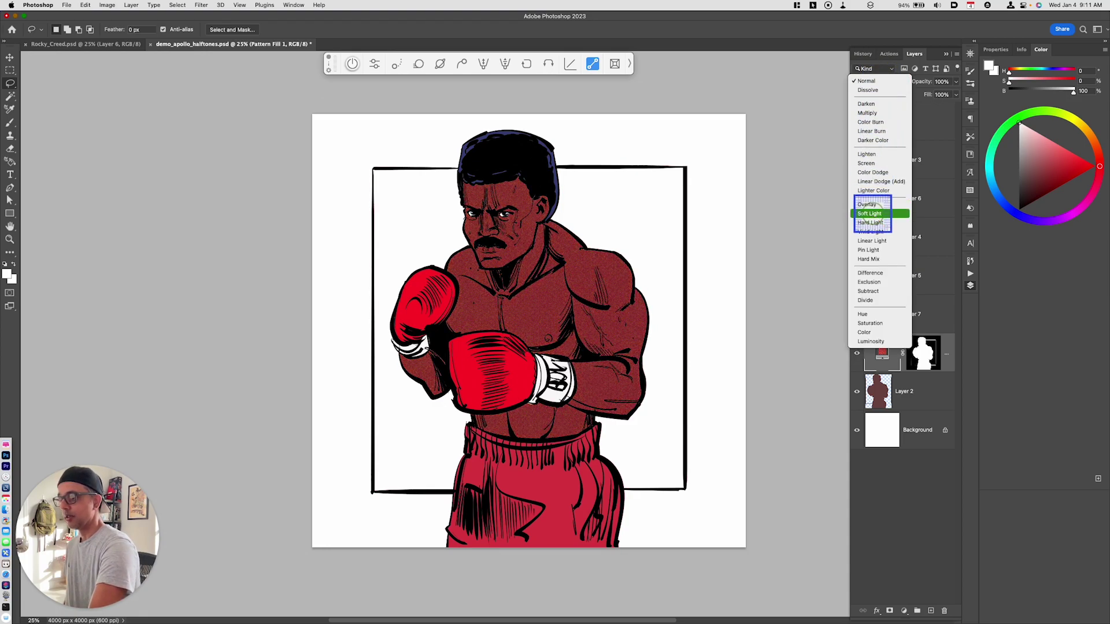
pyautogui.click(880, 215)
# Adjust the flat skin tone layer with Hue/Saturation, using saturation about -21 and lightness about +8
pyautogui.click(879, 396)
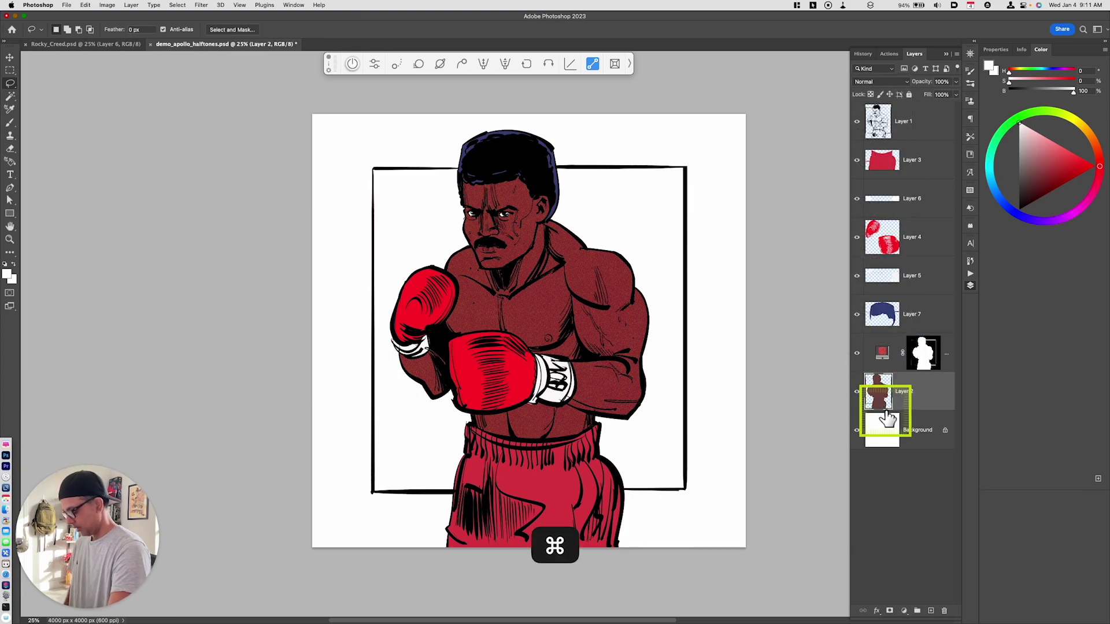
pyautogui.press('super+u')
pyautogui.moveTo(717, 552); pyautogui.dragTo(726, 567)
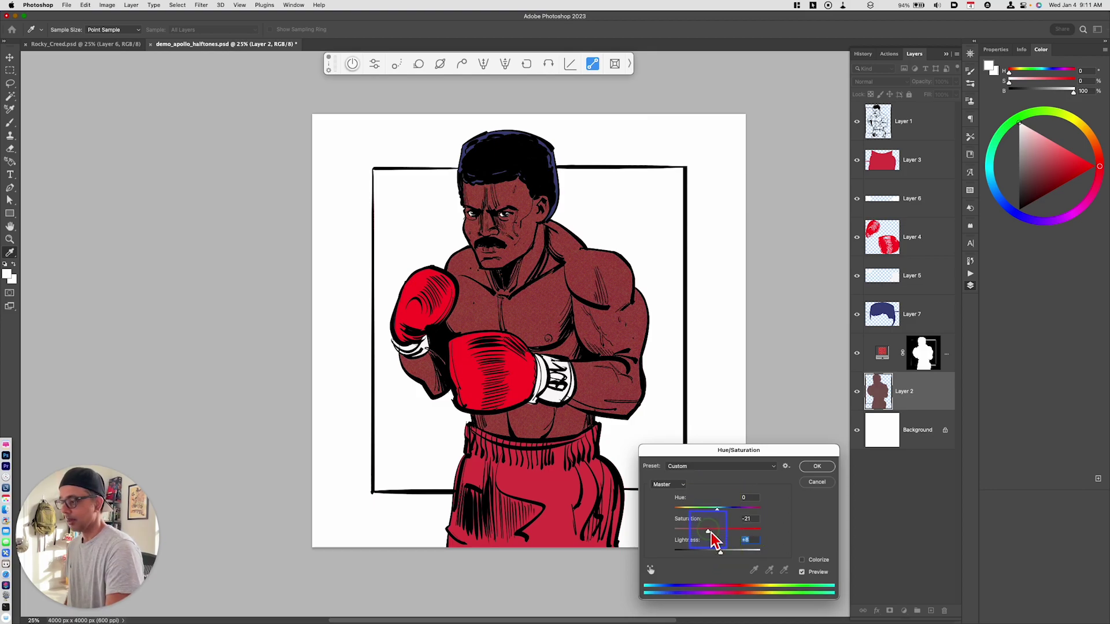
pyautogui.click(804, 471)
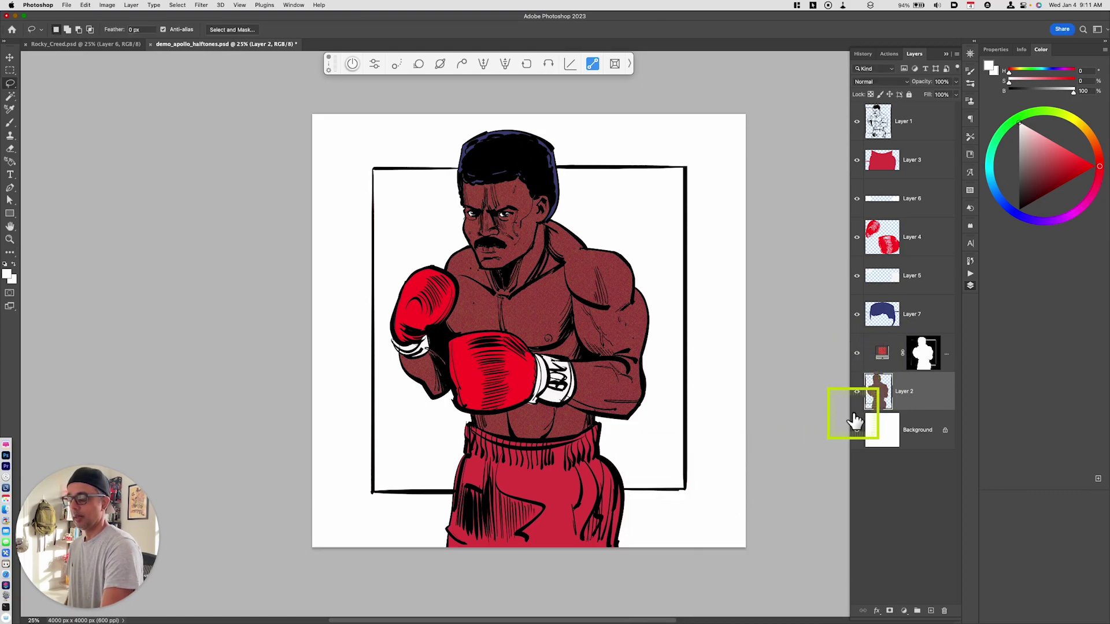
pyautogui.moveTo(878, 389); pyautogui.dragTo(882, 385)
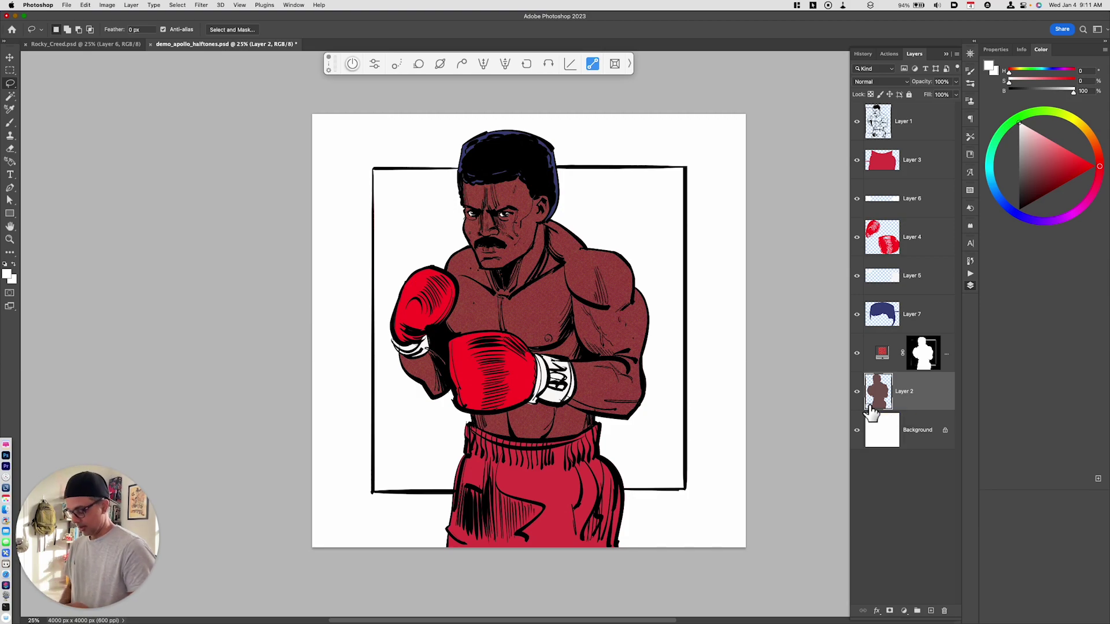
# Load the shorts layer as a selection, add a layer above it, and apply the dark red halftone pattern from Debaser-ColourLibrary-Part1
pyautogui.press('super+equal')
pyautogui.moveTo(907, 241); pyautogui.dragTo(677, 400)
pyautogui.press('space')
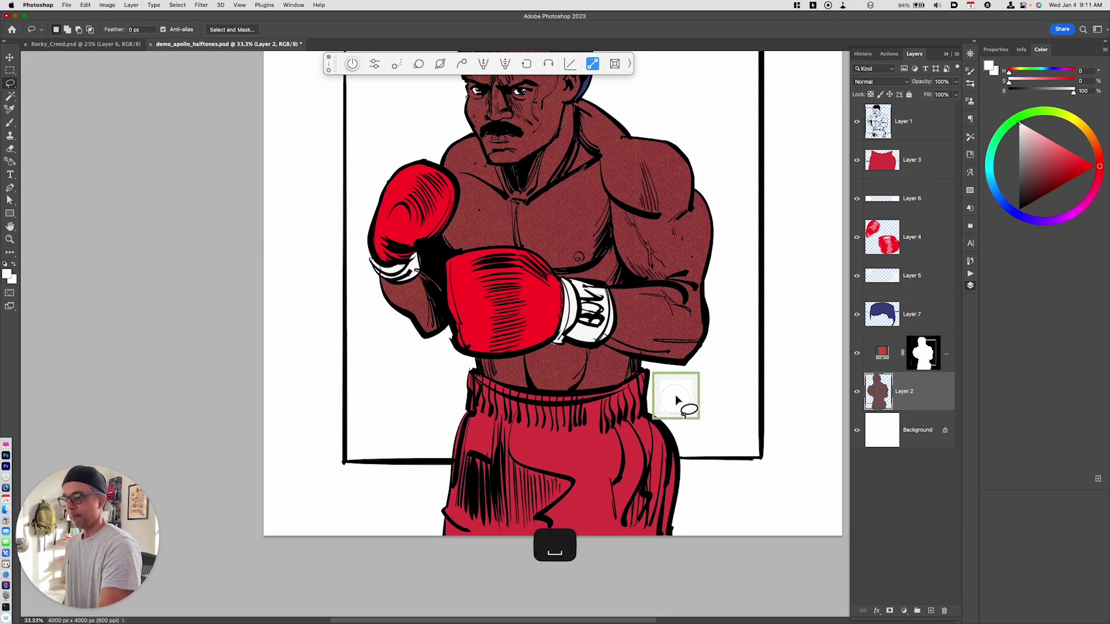
pyautogui.keyDown('super'); pyautogui.click(883, 161); pyautogui.keyUp('super')
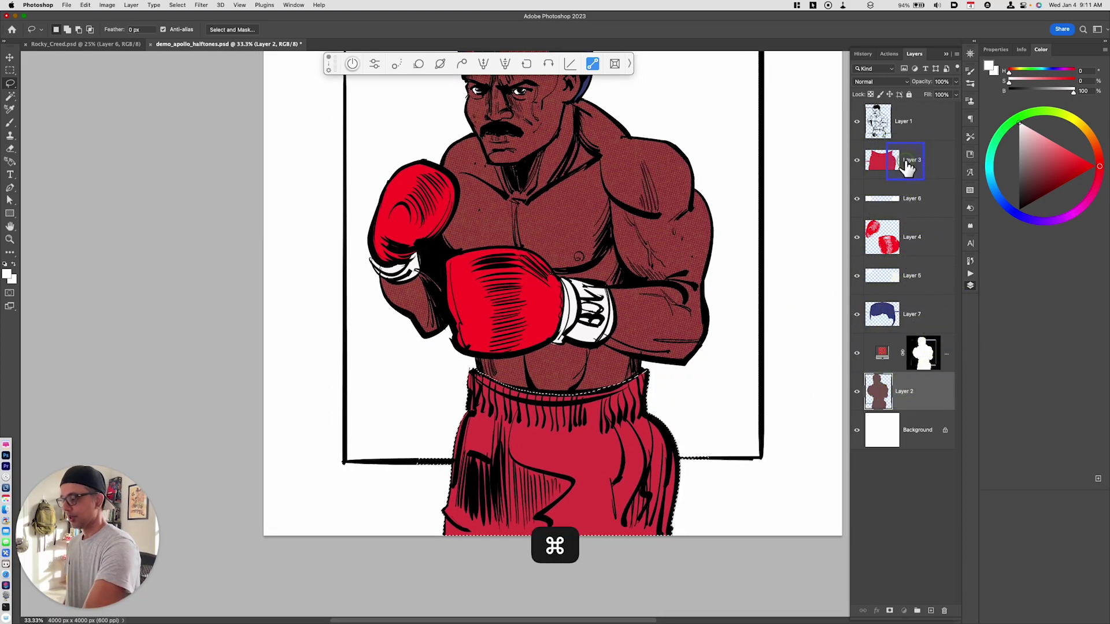
pyautogui.press('alt+shift+super+n')
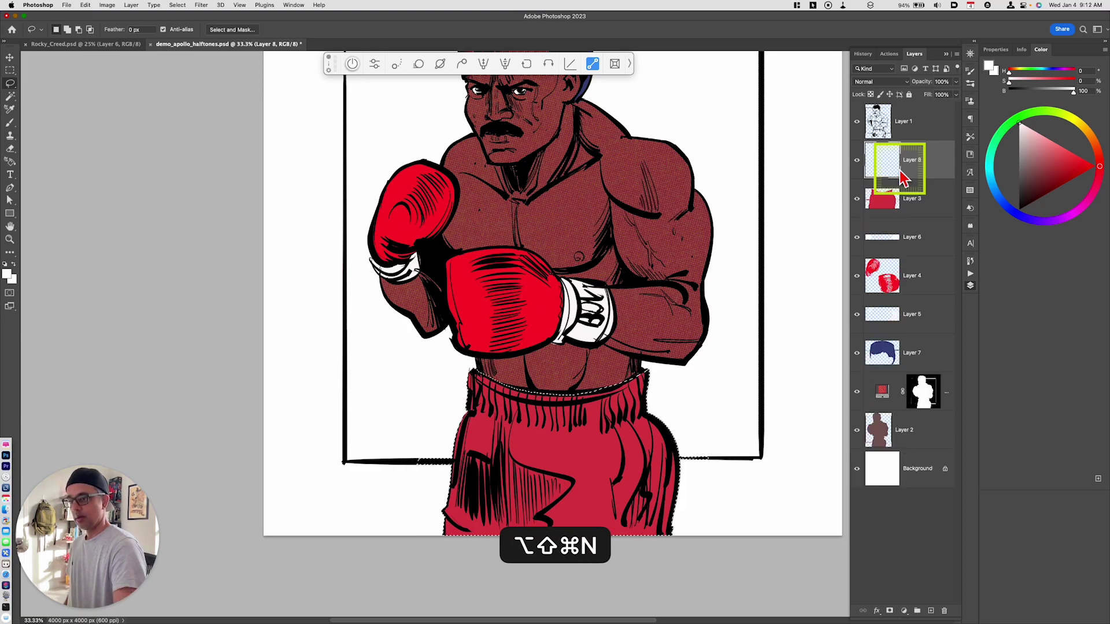
pyautogui.click(970, 190)
pyautogui.click(890, 473)
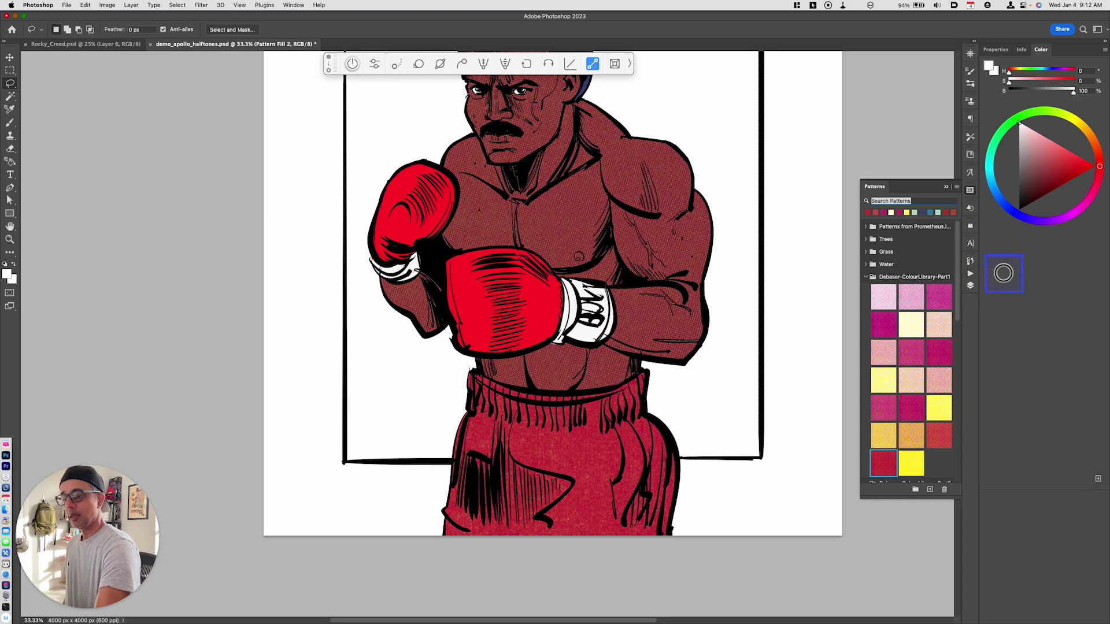
# Set the blend mode of the shorts' halftone pattern fill layer to Overlay
pyautogui.click(970, 286)
pyautogui.click(878, 83)
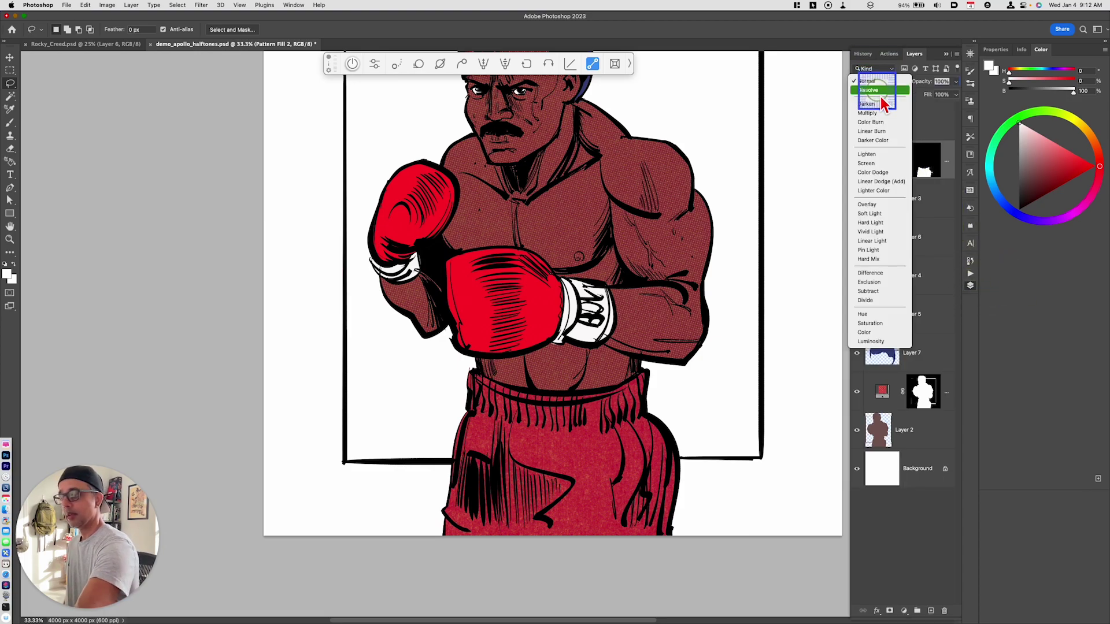
pyautogui.click(872, 204)
# Lighten the flat red shorts layer with Hue/Saturation, raising the lightness to about +25
pyautogui.click(883, 199)
pyautogui.press('super+u')
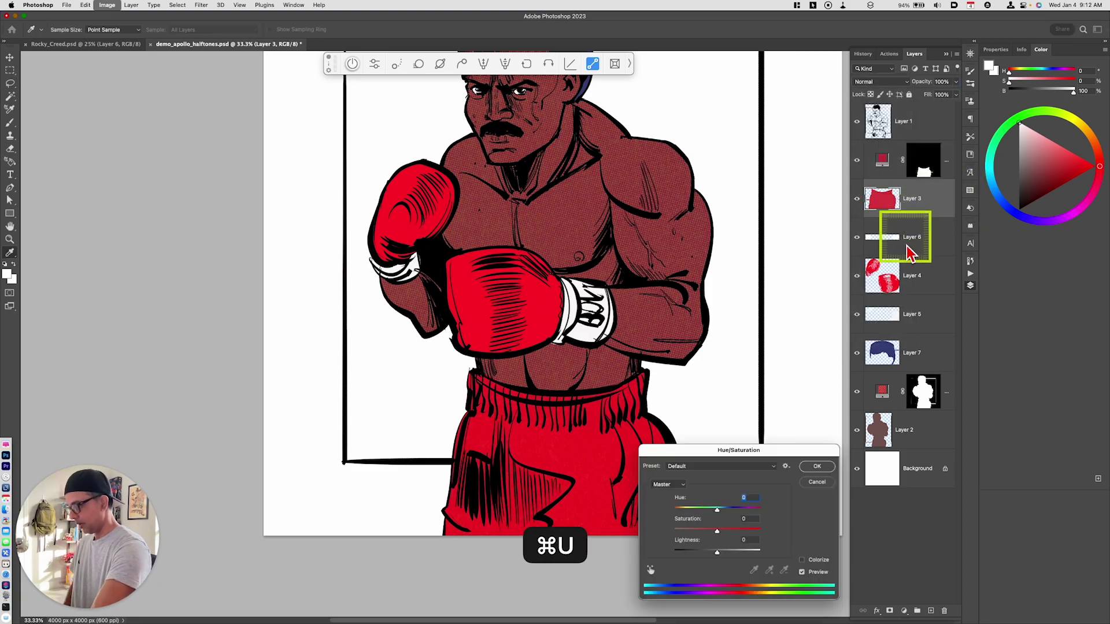
pyautogui.click(731, 554)
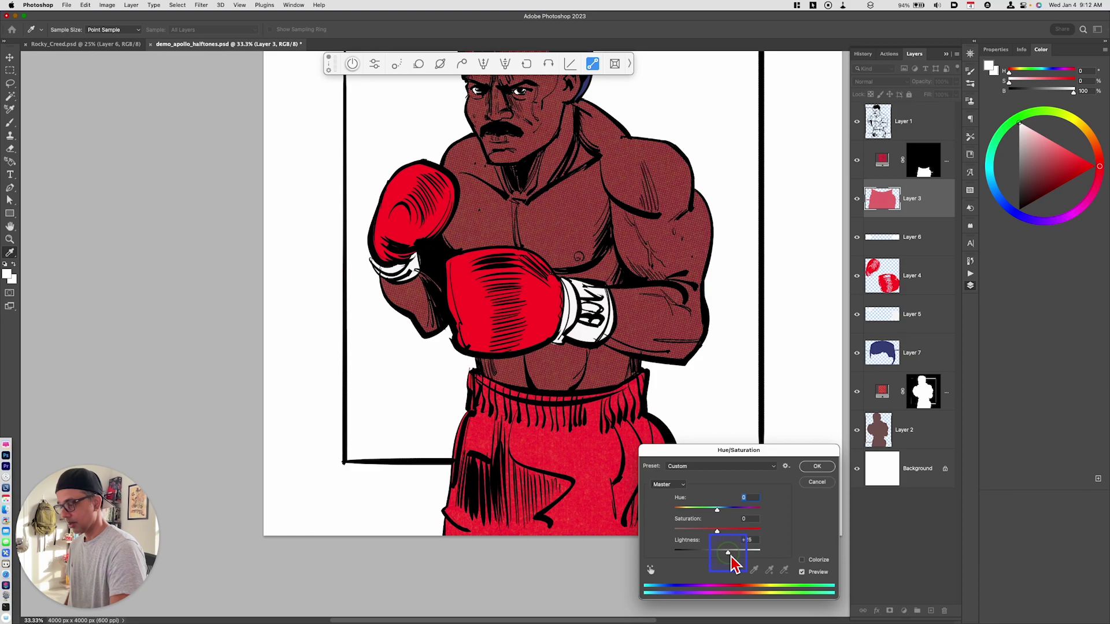
pyautogui.click(817, 467)
# Load the boxing gloves layer as a selection, add a layer above it, and apply the dark red halftone pattern from Debaser-ColourLibrary-Part1
pyautogui.press('l')
pyautogui.press('super+minus')
pyautogui.press('super+equal')
pyautogui.press('space')
pyautogui.moveTo(697, 410); pyautogui.dragTo(682, 485)
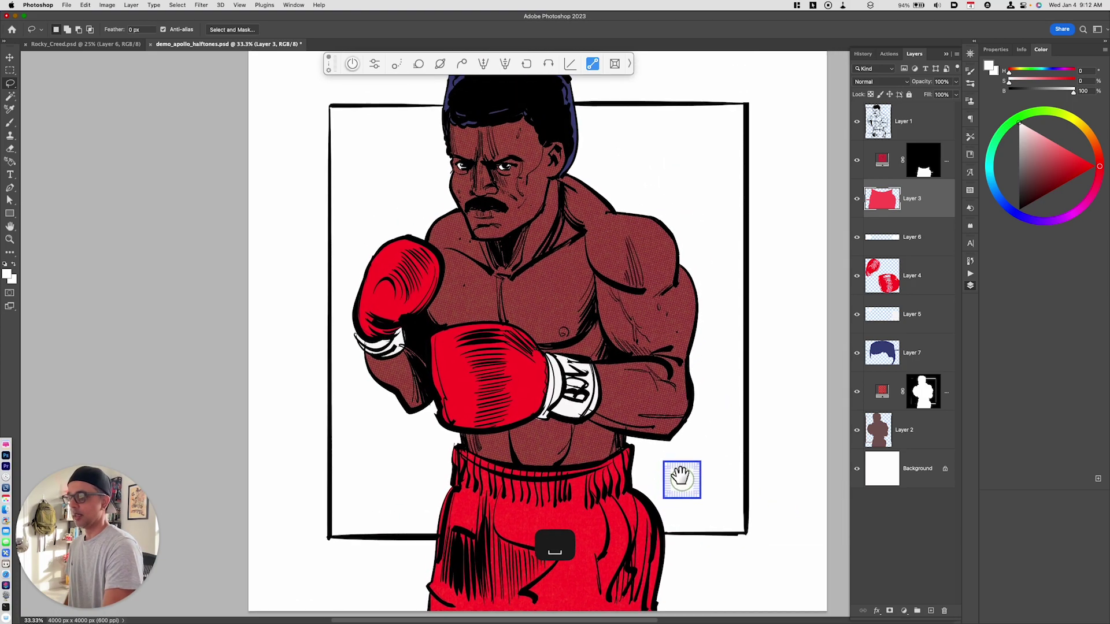
pyautogui.keyDown('super'); pyautogui.click(879, 279); pyautogui.keyUp('super')
pyautogui.click(900, 290)
pyautogui.press('alt+shift+super+n')
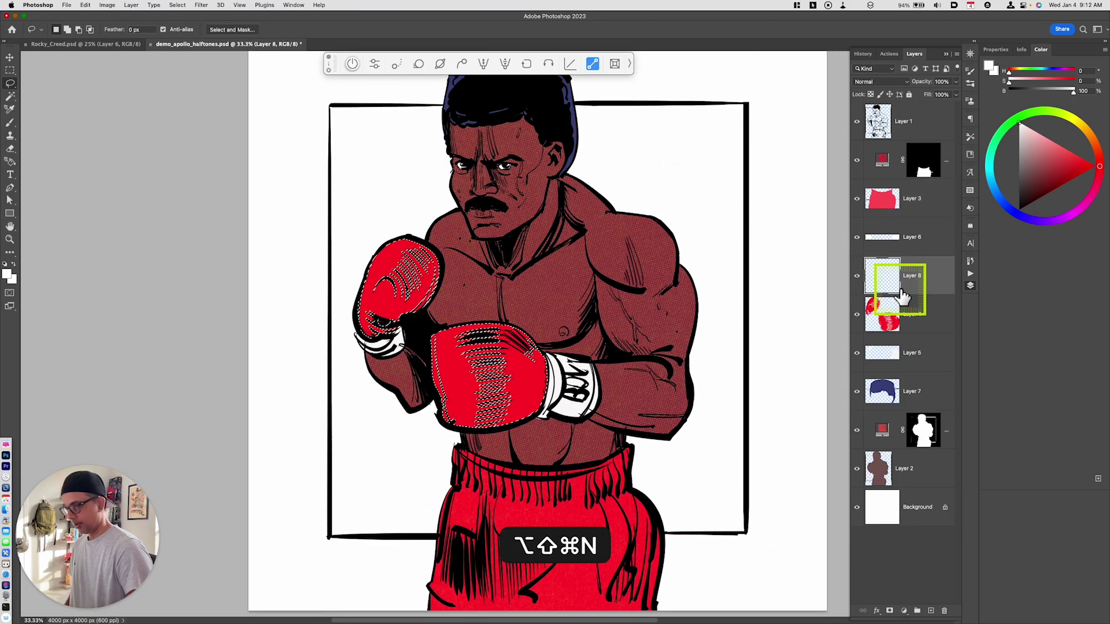
pyautogui.click(970, 192)
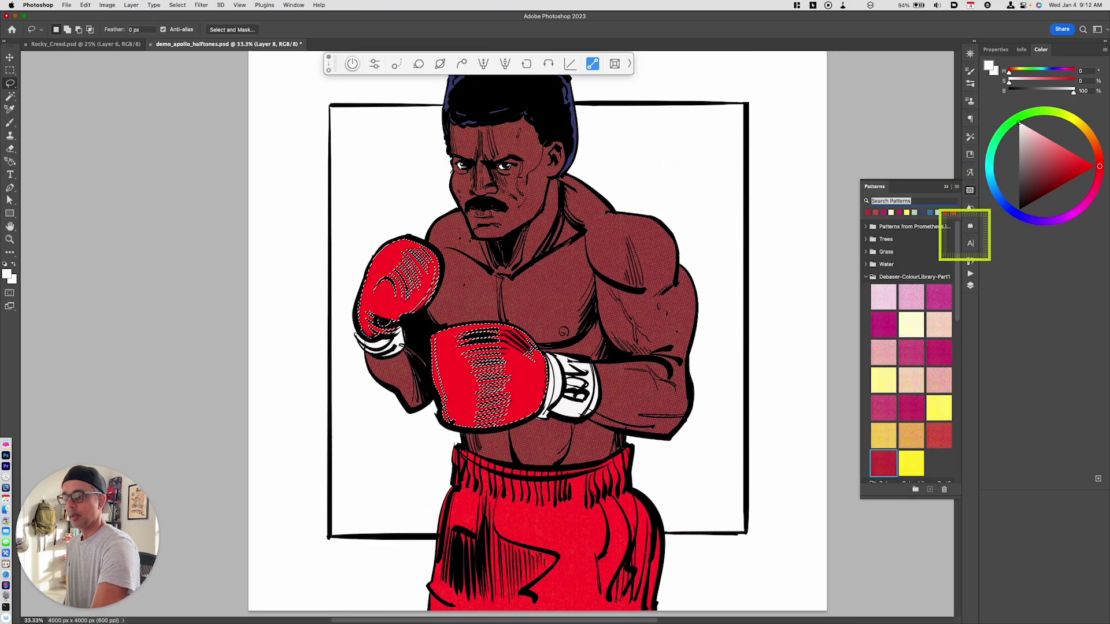
pyautogui.click(891, 469)
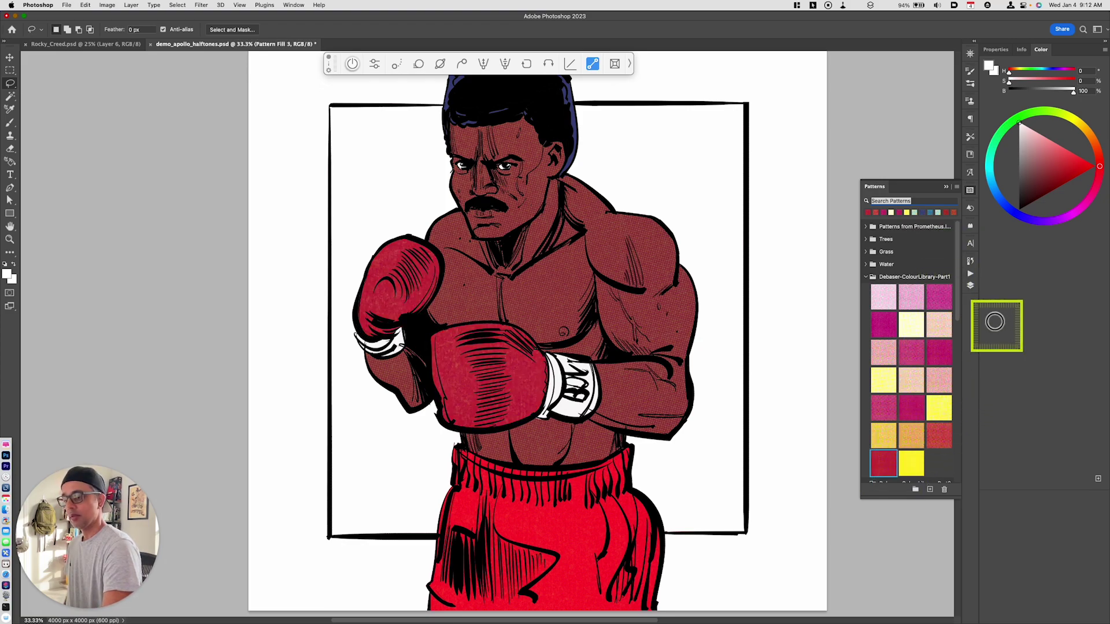
# Set the blend mode of the gloves' halftone pattern fill layer to Soft Light
pyautogui.click(971, 286)
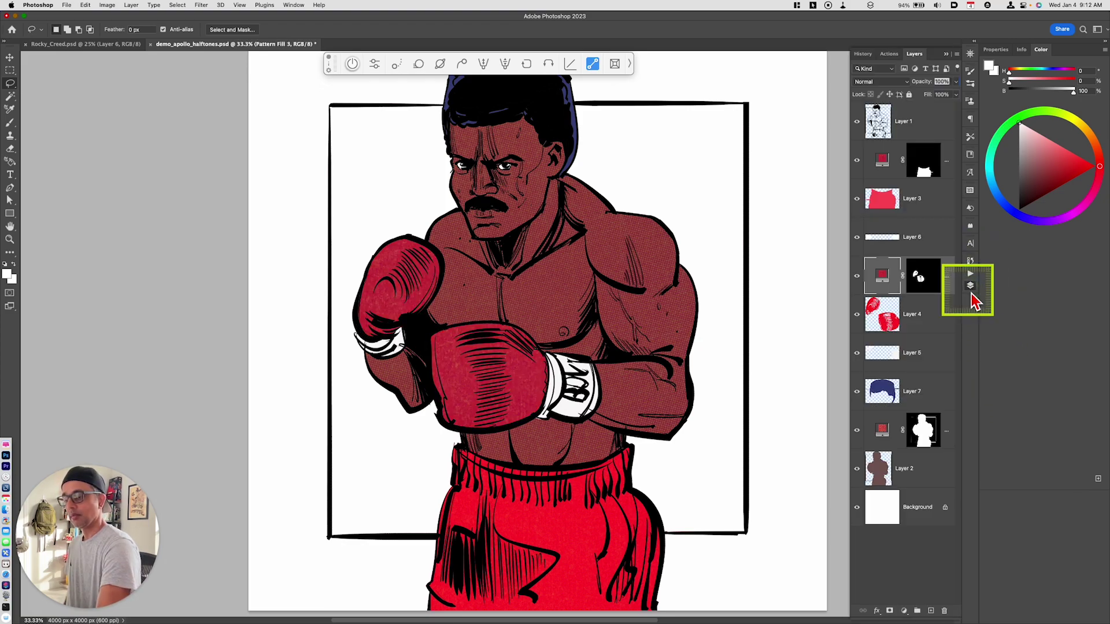
pyautogui.click(873, 81)
pyautogui.click(870, 214)
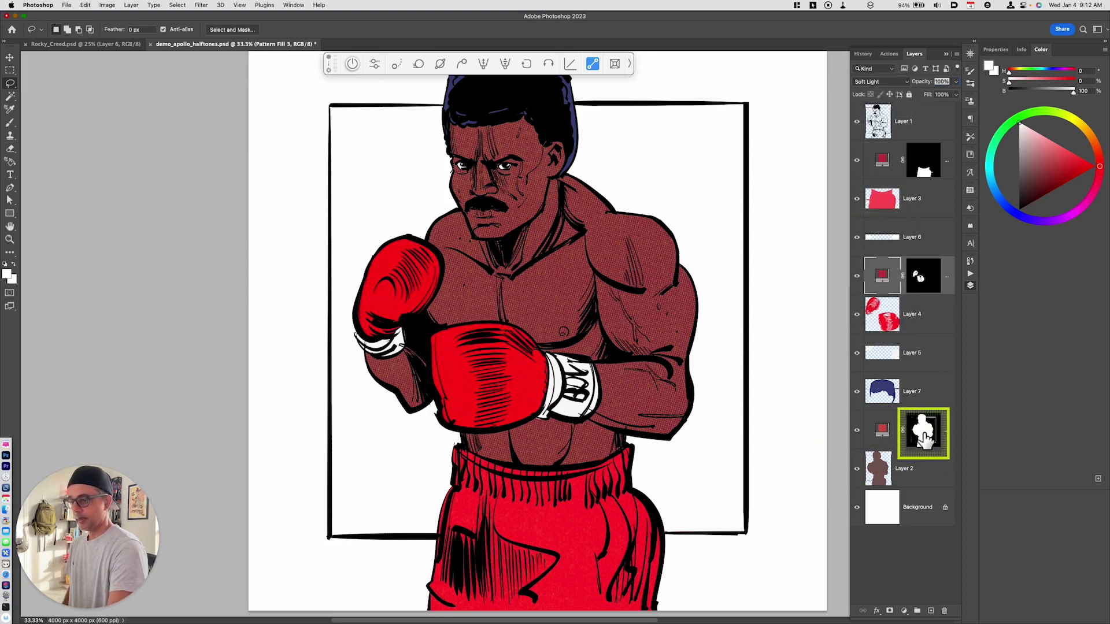
# Load the hair layer as a selection, add a layer above it, and apply the medium blue halftone pattern from Debaser-ColourLibrary-Part5
pyautogui.keyDown('super'); pyautogui.click(896, 400); pyautogui.keyUp('super')
pyautogui.press('alt+shift+super+n')
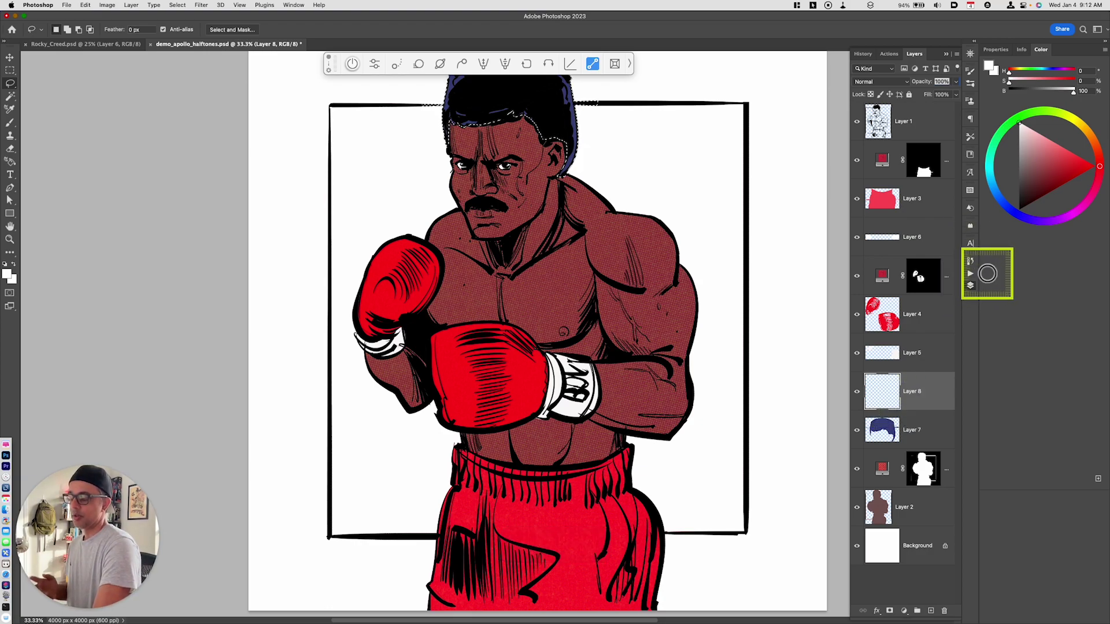
pyautogui.click(969, 191)
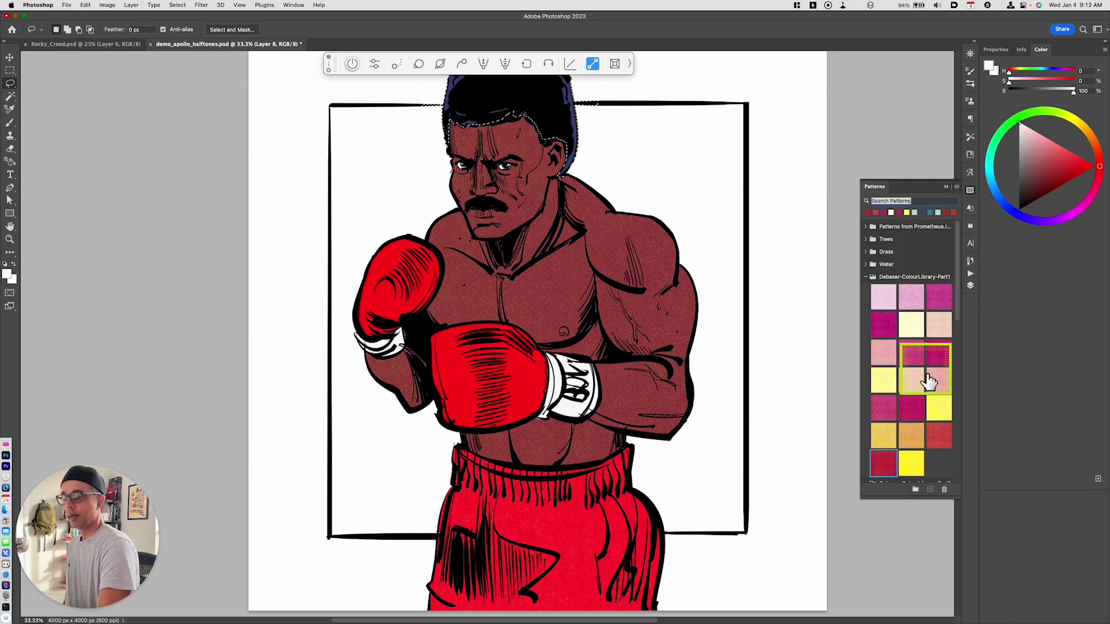
pyautogui.scroll(-10, 961, 428)
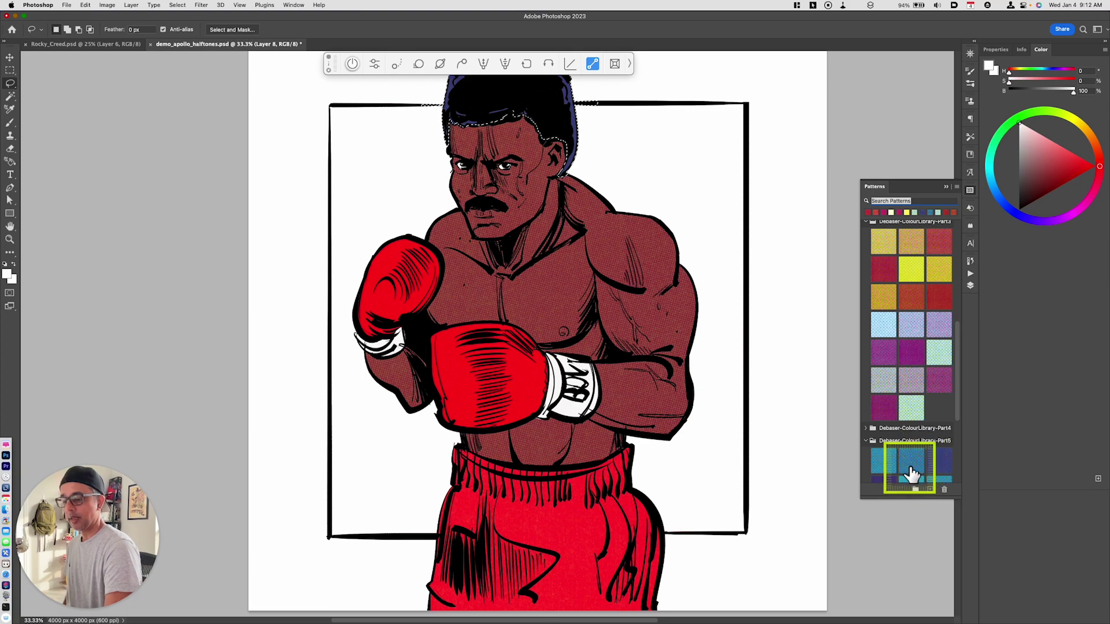
pyautogui.click(910, 469)
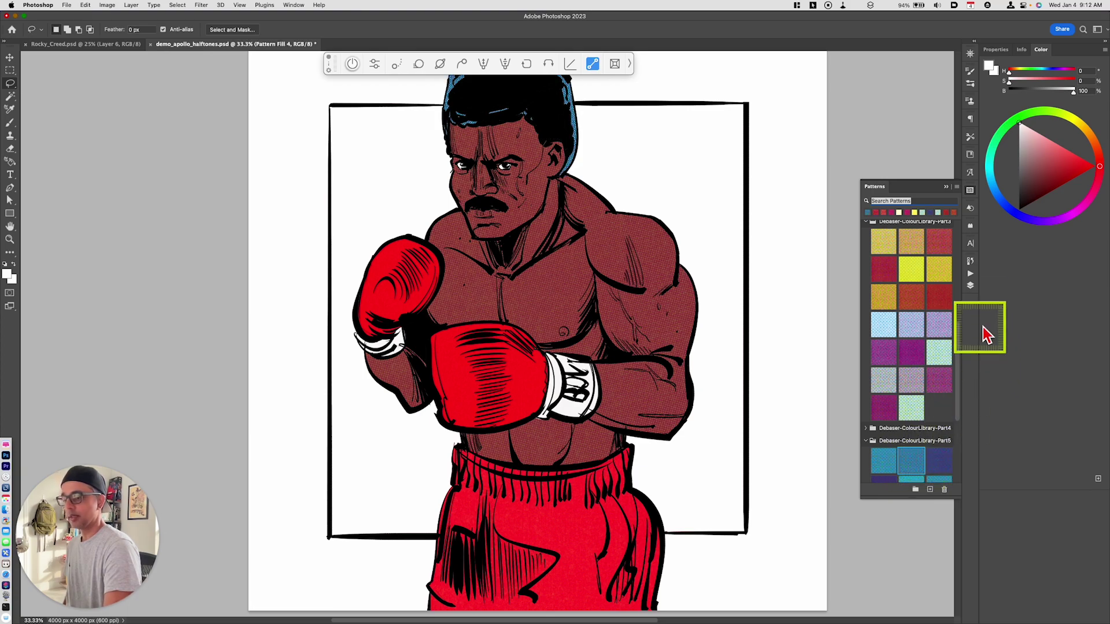
# Set the blend mode of the hair's blue halftone pattern fill layer to Multiply
pyautogui.click(970, 287)
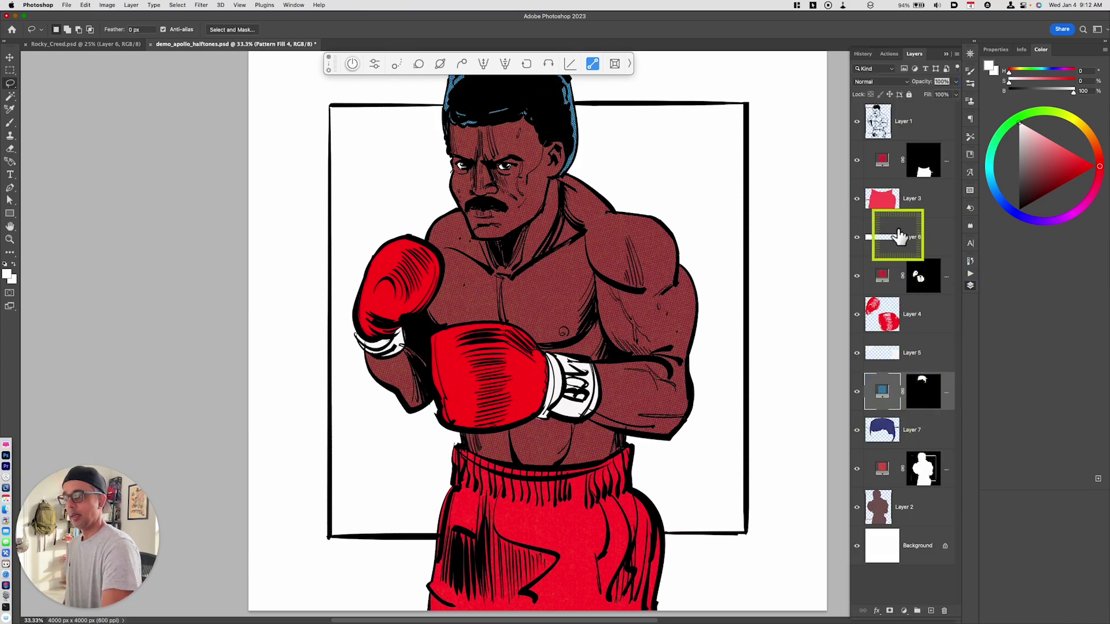
pyautogui.click(886, 82)
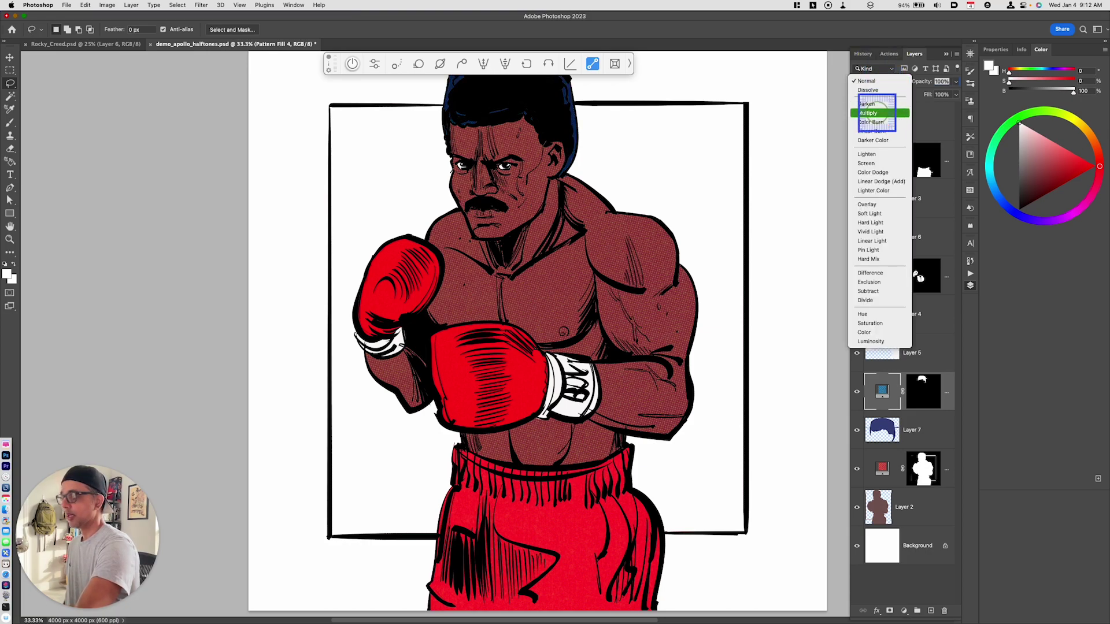
pyautogui.click(879, 113)
# Lighten the flat blue hair layer with Hue/Saturation, raising the lightness to about +61
pyautogui.click(883, 429)
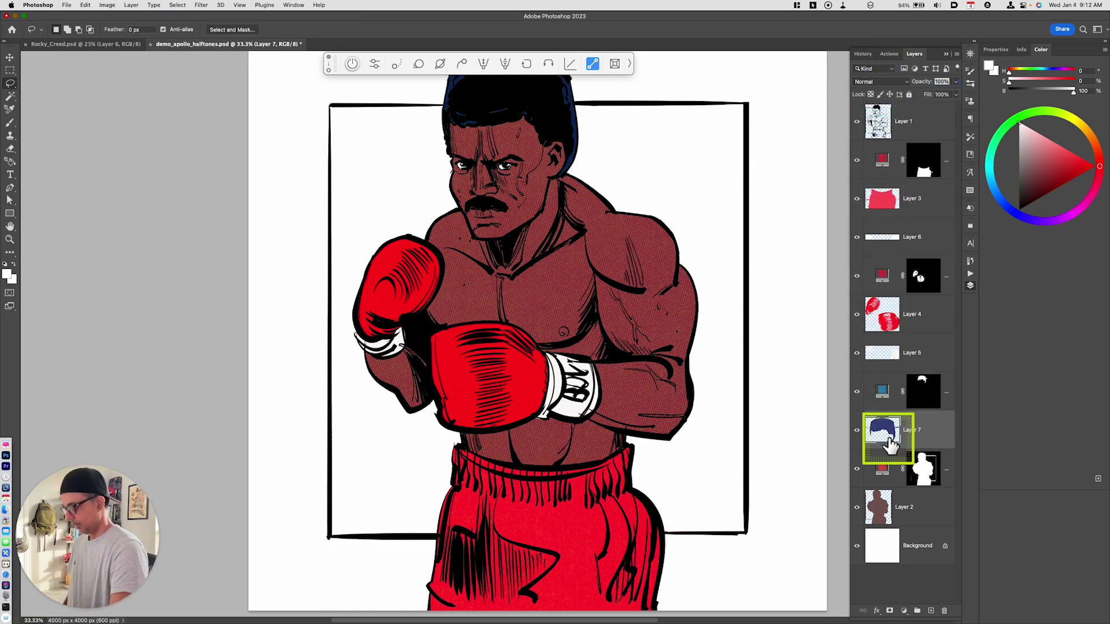
pyautogui.press('super+u')
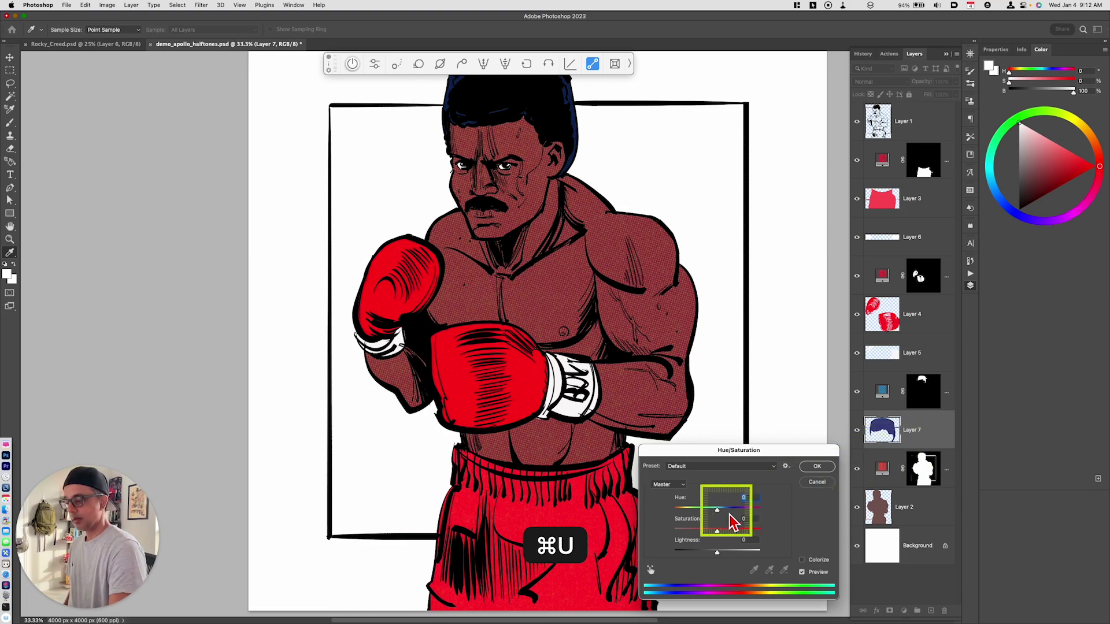
pyautogui.moveTo(718, 550); pyautogui.dragTo(743, 556)
pyautogui.press('space')
pyautogui.moveTo(660, 325); pyautogui.dragTo(641, 362)
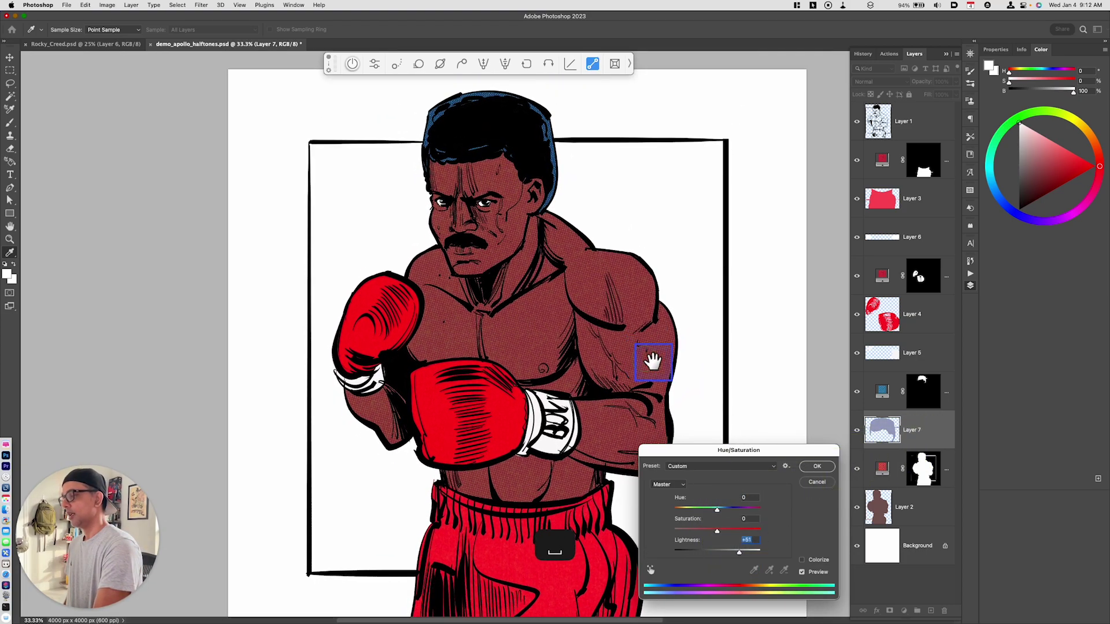
pyautogui.click(816, 467)
# Add a new layer directly above the Background and make a rectangular selection along the black frame around the boxer
pyautogui.press('l')
pyautogui.press('super+minus')
pyautogui.press('super+minus')
pyautogui.press('super+equal')
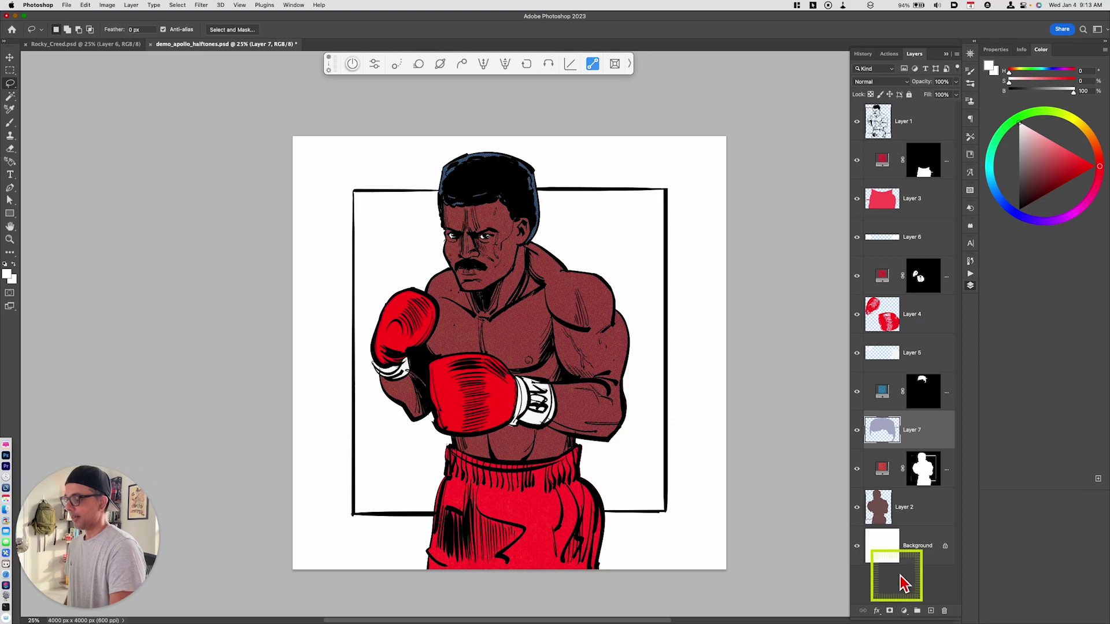
pyautogui.press('alt+shift+super+n')
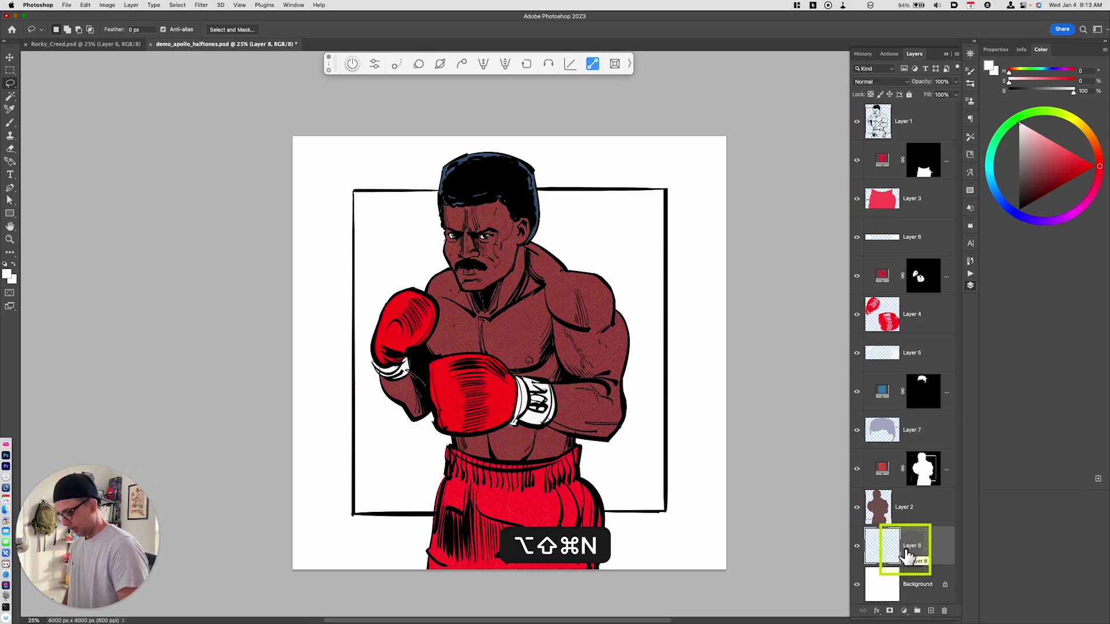
pyautogui.press('m')
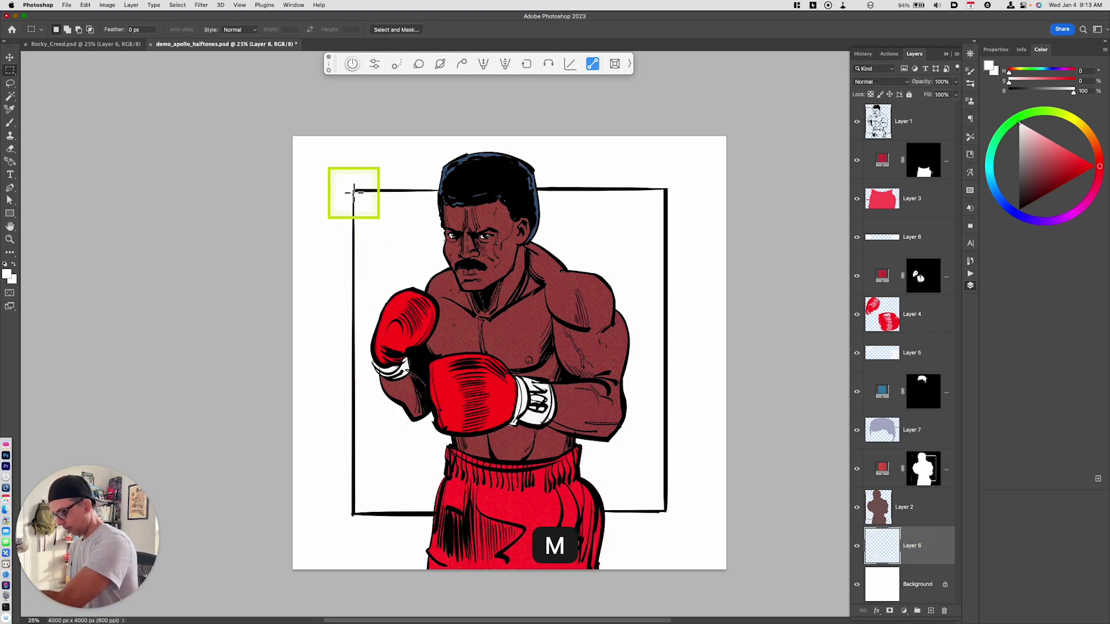
pyautogui.moveTo(353, 188); pyautogui.dragTo(664, 514)
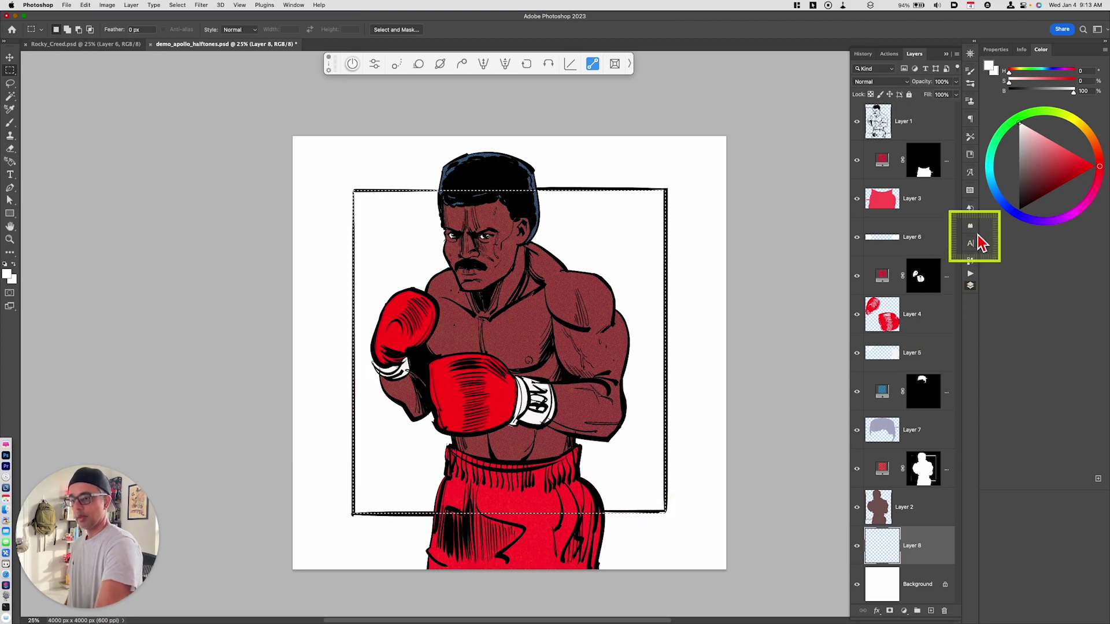
# Fill the frame selection with the dark purple halftone pattern from Debaser-ColourLibrary-Part5, trying the indigo blue one first
pyautogui.click(971, 192)
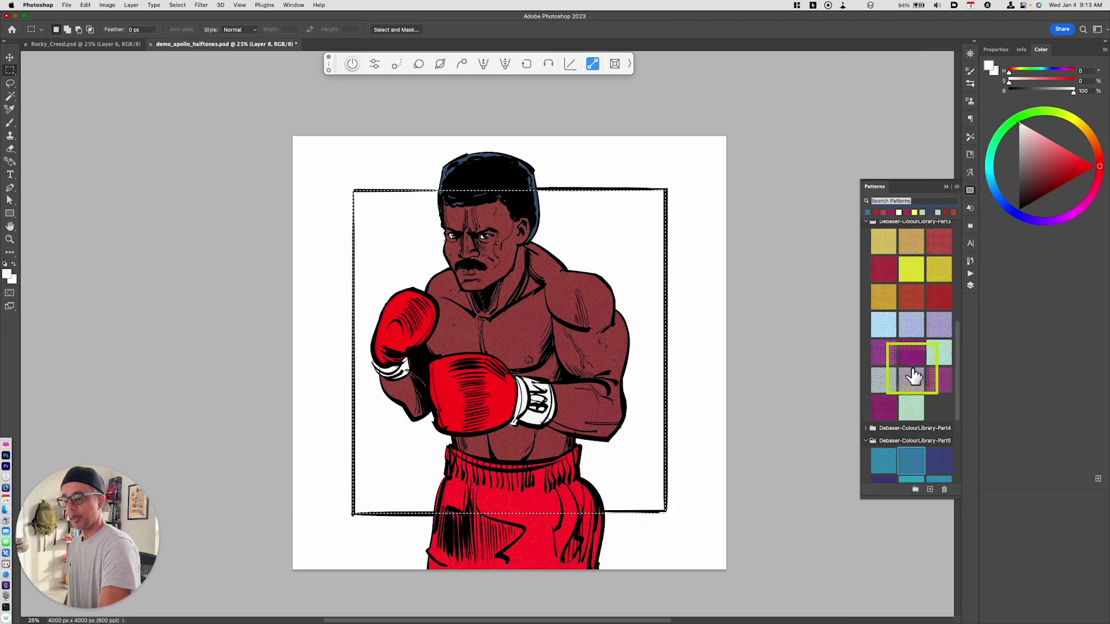
pyautogui.click(936, 469)
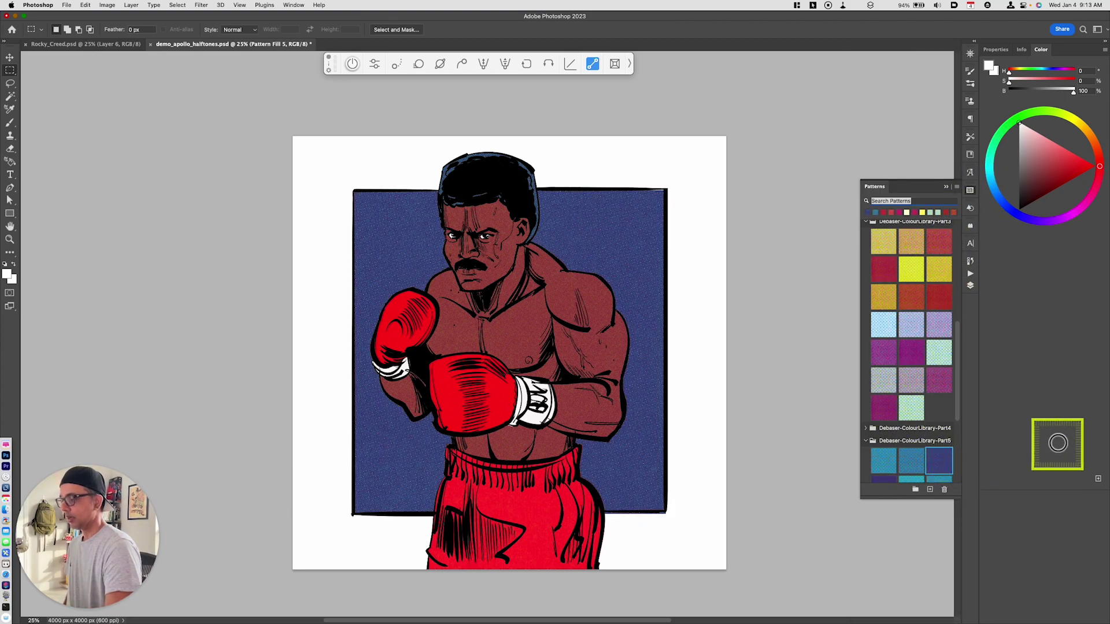
pyautogui.scroll(-3, 963, 434)
pyautogui.click(893, 430)
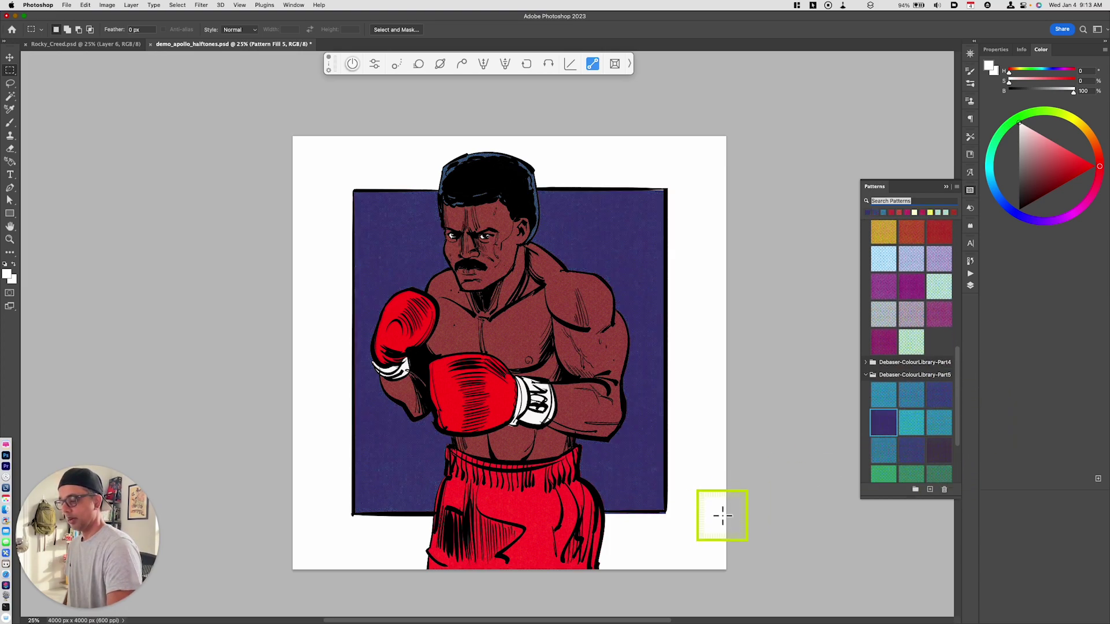
pyautogui.press('v')
pyautogui.click(923, 546)
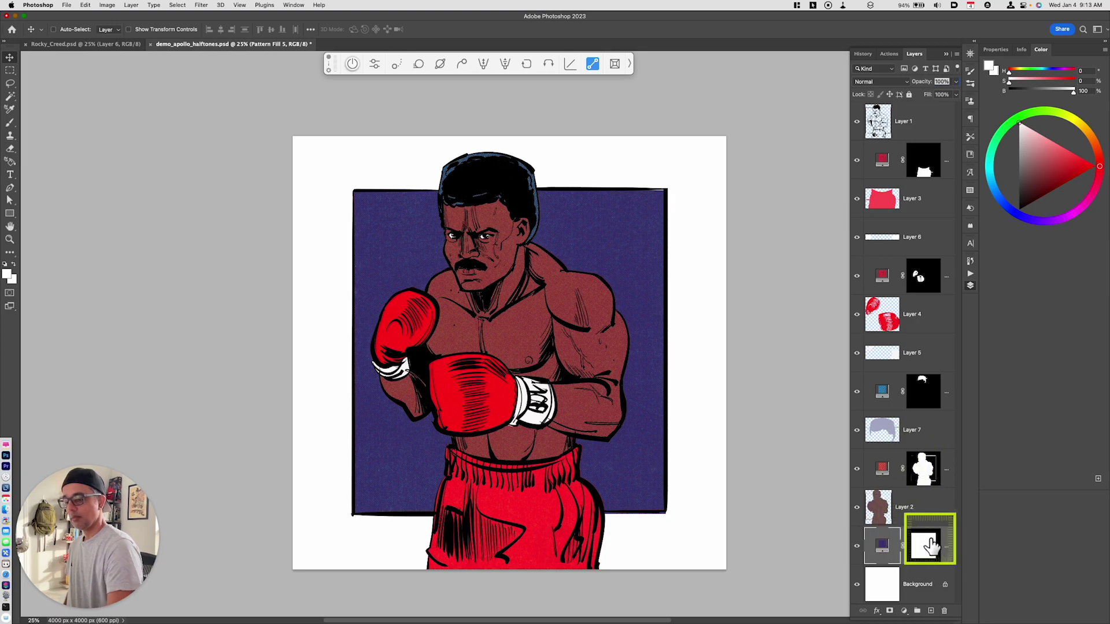
pyautogui.press('super+minus')
pyautogui.press('super+equal')
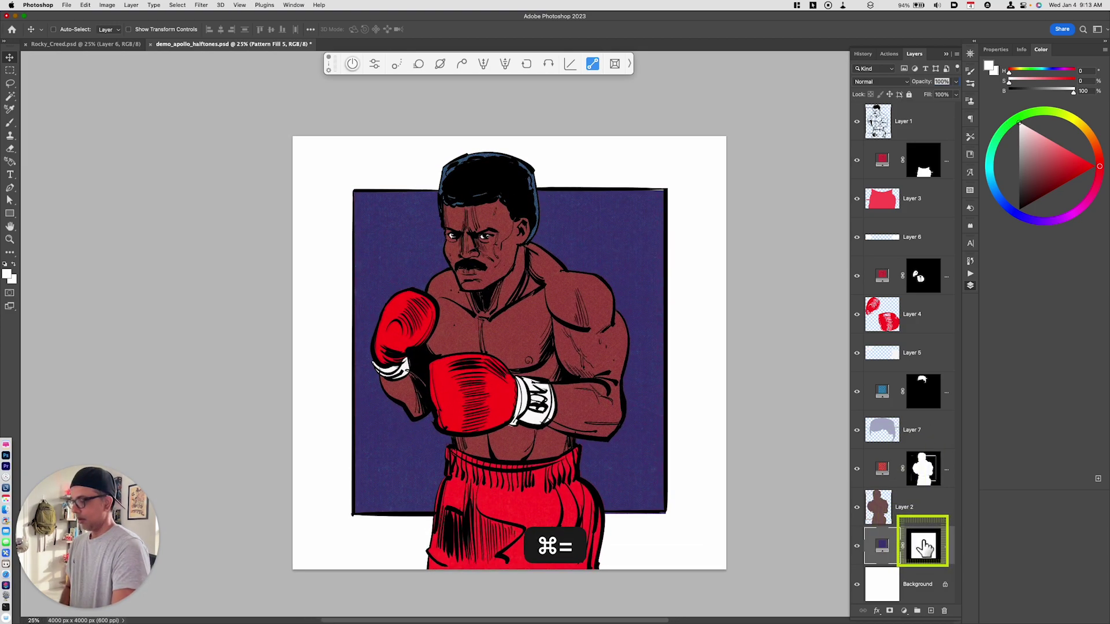
pyautogui.press('super+equal')
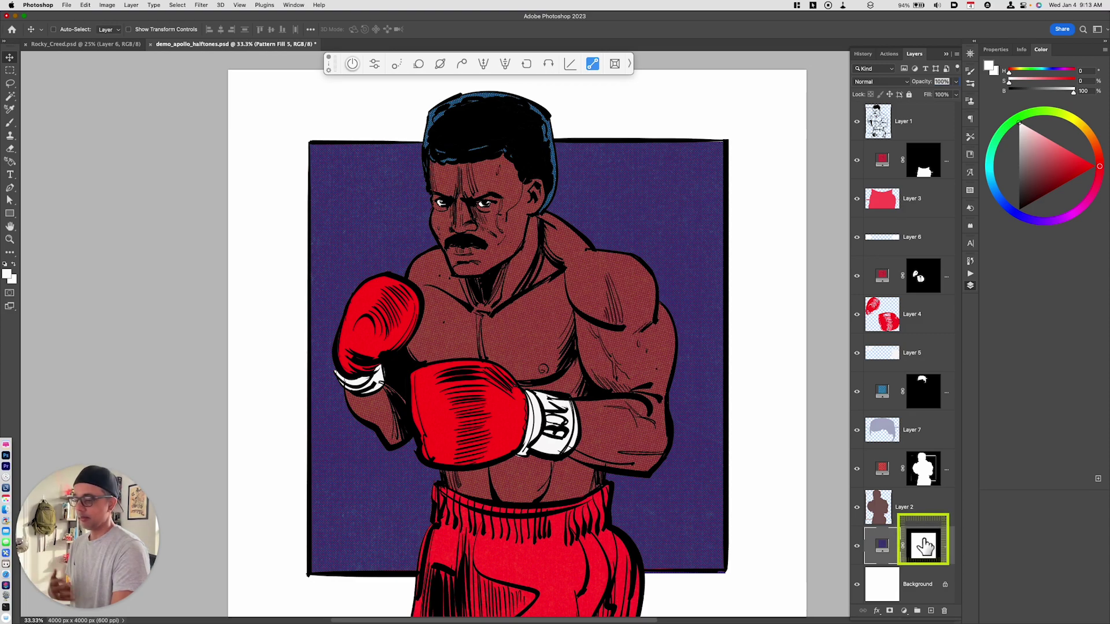
# Add a layer above the shorts' halftone pattern fill and paint a white highlight down the bridge of the nose
pyautogui.moveTo(885, 163); pyautogui.dragTo(888, 188)
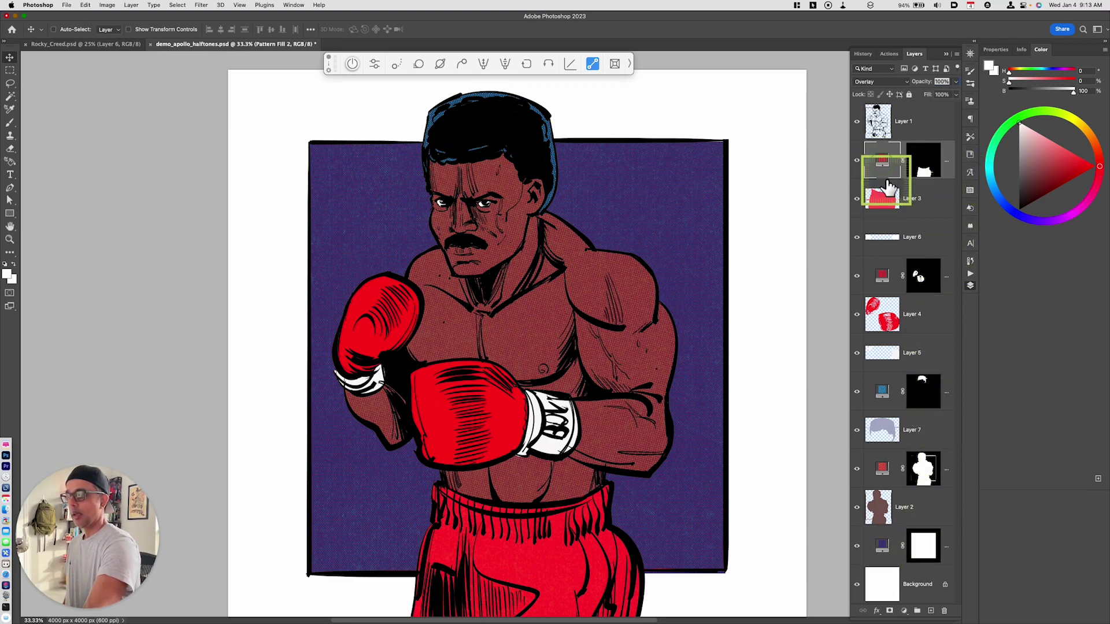
pyautogui.press('alt+shift+super+n')
pyautogui.click(1018, 119)
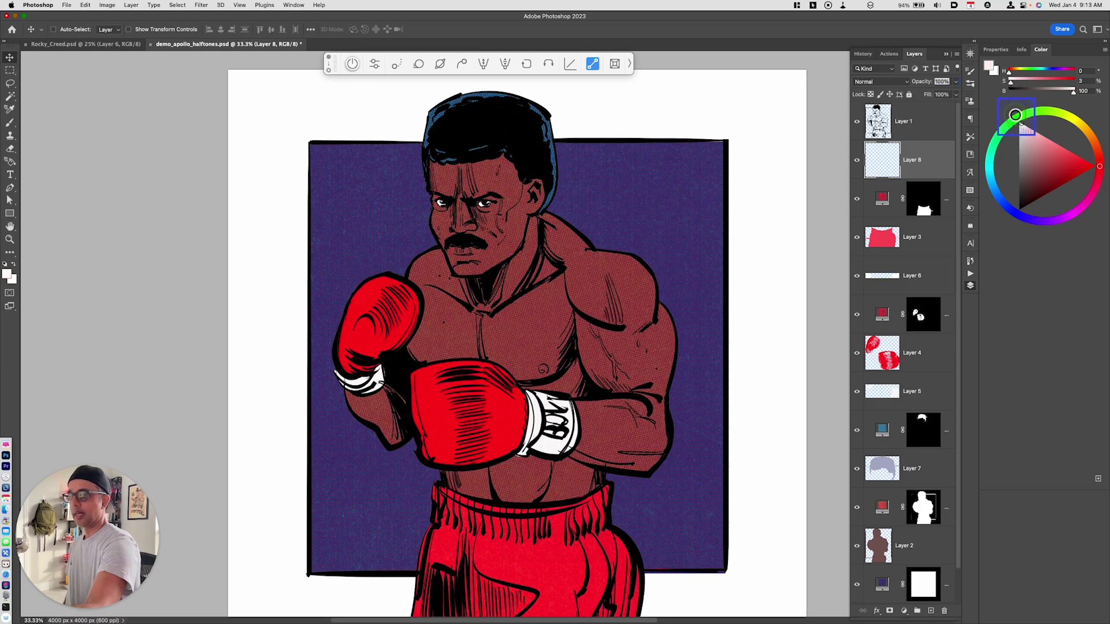
pyautogui.press('b')
pyautogui.moveTo(460, 203); pyautogui.dragTo(458, 228)
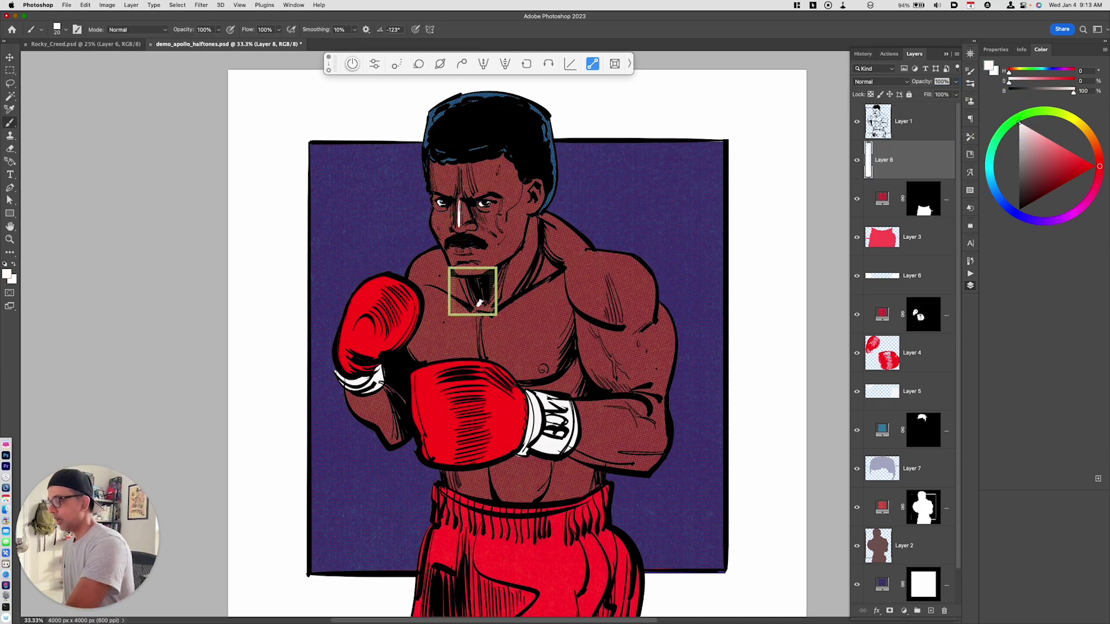
# Enlarge the brush to 40 and paint white highlights along both sides of the boxer's neck
pyautogui.press('space')
pyautogui.moveTo(525, 337); pyautogui.dragTo(527, 458)
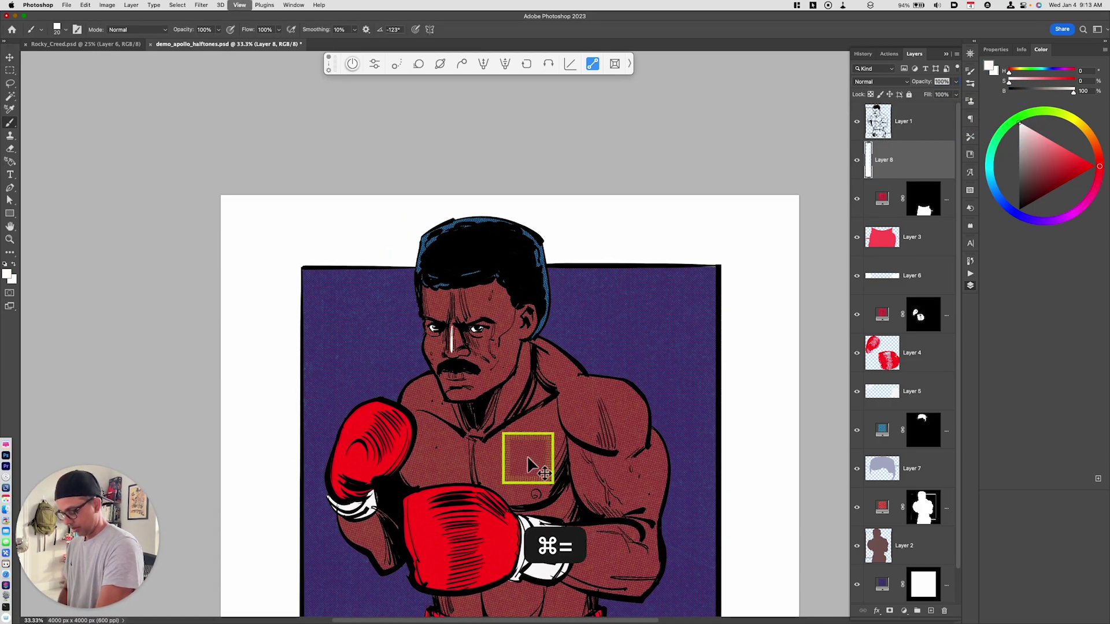
pyautogui.press('super+equal')
pyautogui.press(']')
pyautogui.press(']')
pyautogui.moveTo(550, 365)
pyautogui.mouseDown()
pyautogui.moveTo(482, 522)
pyautogui.moveTo(439, 442)
pyautogui.mouseUp()
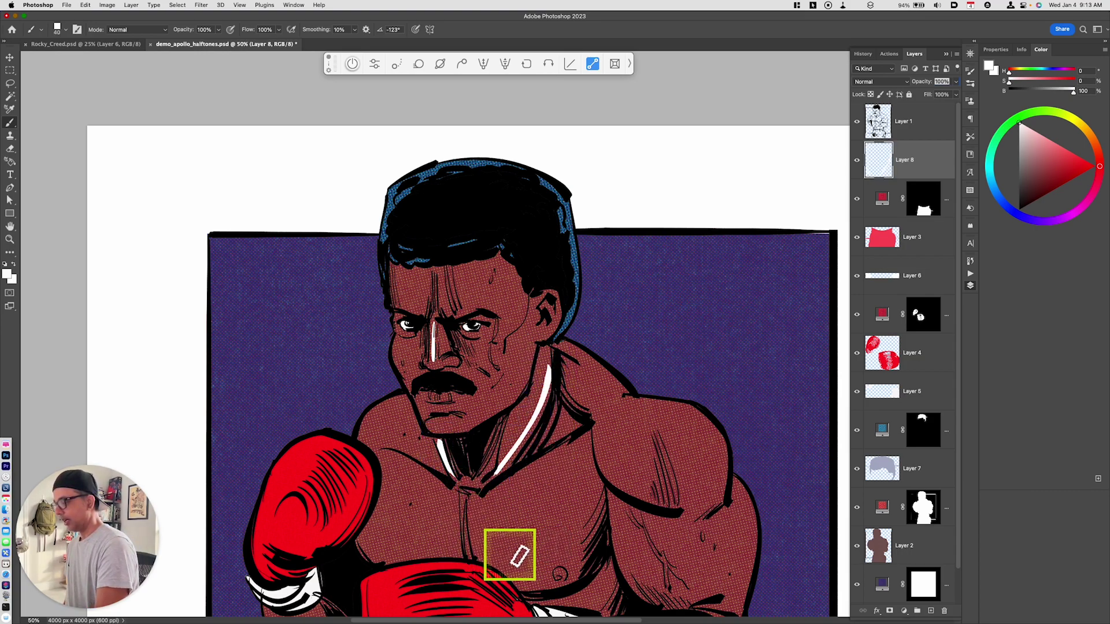
# Paint white highlights on the eye, temple, cheek, ear, nose and chin, replacing the curved forehead stroke with two strokes above the brows
pyautogui.moveTo(492, 330); pyautogui.dragTo(467, 335)
pyautogui.moveTo(516, 289); pyautogui.dragTo(524, 314)
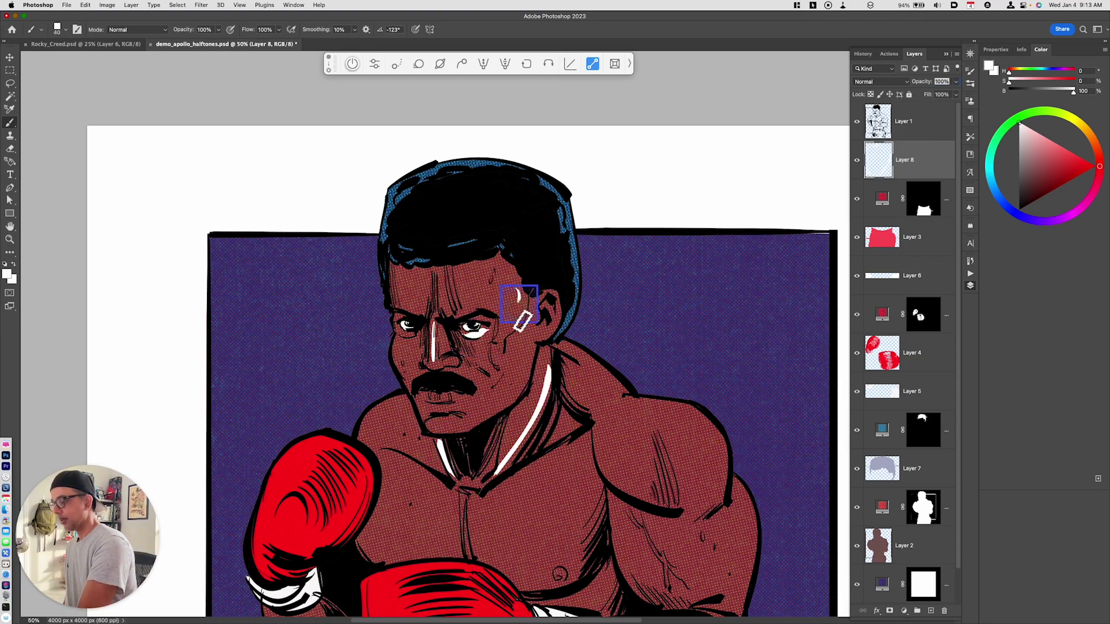
pyautogui.moveTo(497, 377); pyautogui.dragTo(495, 364)
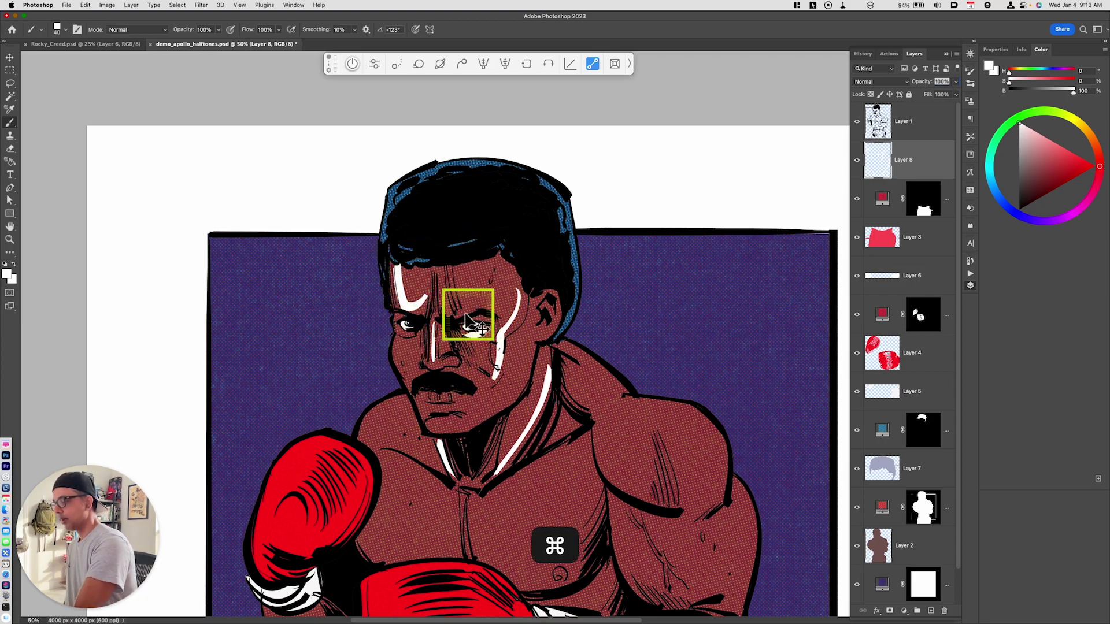
pyautogui.press('super+z')
pyautogui.moveTo(427, 312)
pyautogui.mouseDown()
pyautogui.moveTo(451, 297)
pyautogui.moveTo(430, 273)
pyautogui.mouseUp()
pyautogui.moveTo(448, 312); pyautogui.dragTo(445, 273)
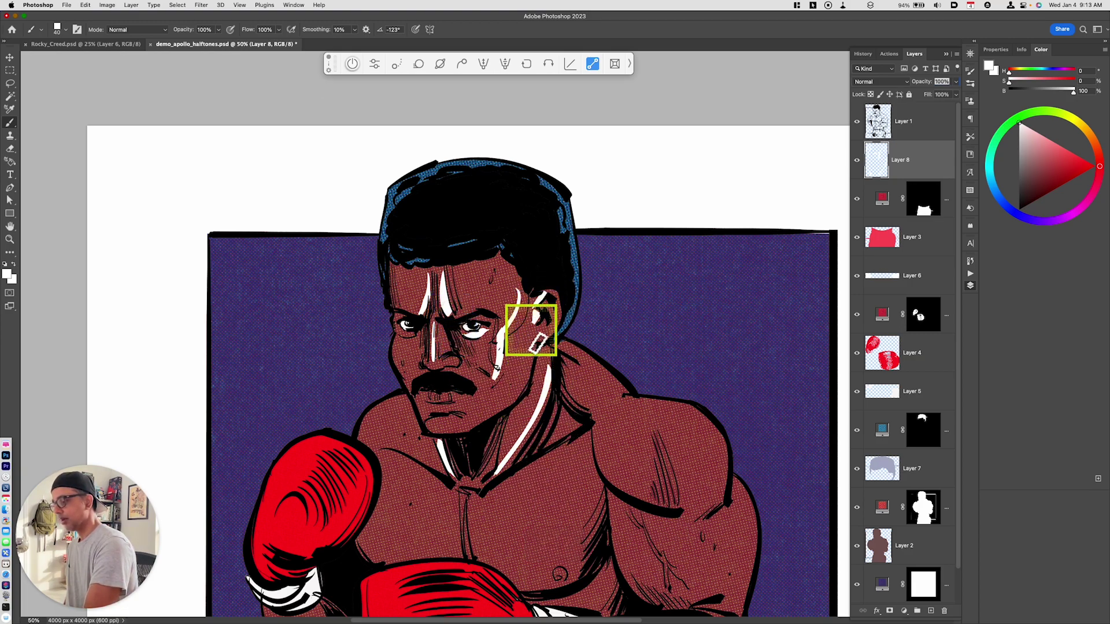
pyautogui.moveTo(447, 361); pyautogui.dragTo(455, 359)
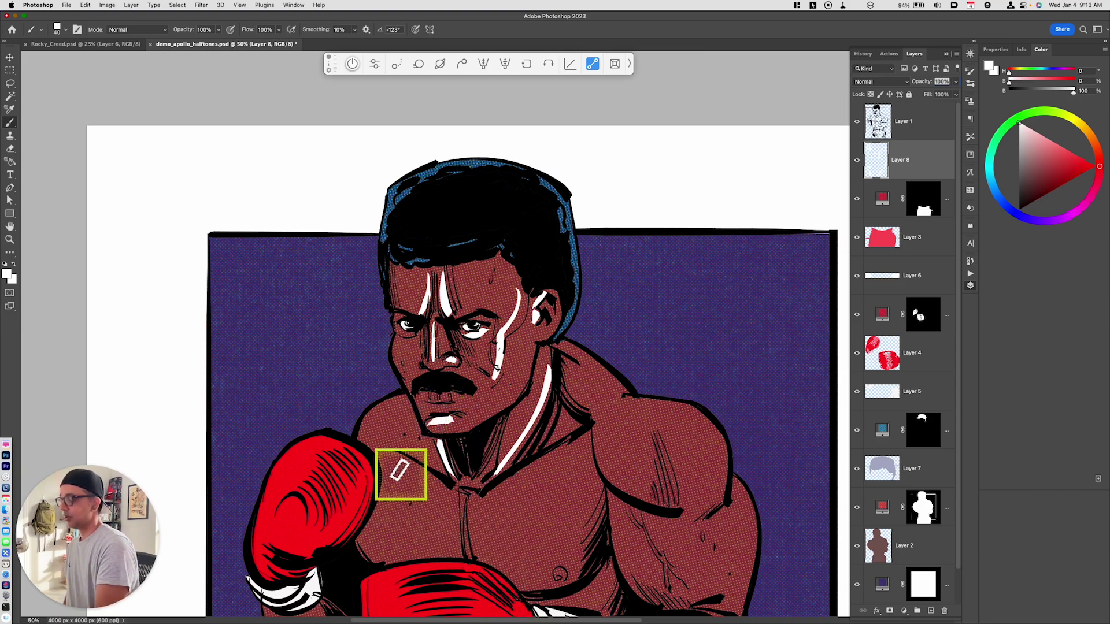
# Paint white highlights along the collarbones and shoulders and on the raised glove, undoing the stray glove stroke
pyautogui.moveTo(381, 454)
pyautogui.mouseDown()
pyautogui.moveTo(450, 487)
pyautogui.moveTo(591, 442)
pyautogui.mouseUp()
pyautogui.moveTo(564, 379)
pyautogui.mouseDown()
pyautogui.moveTo(664, 505)
pyautogui.moveTo(677, 504)
pyautogui.mouseUp()
pyautogui.press('super+minus')
pyautogui.moveTo(346, 461)
pyautogui.mouseDown()
pyautogui.moveTo(359, 444)
pyautogui.moveTo(366, 464)
pyautogui.moveTo(360, 455)
pyautogui.mouseUp()
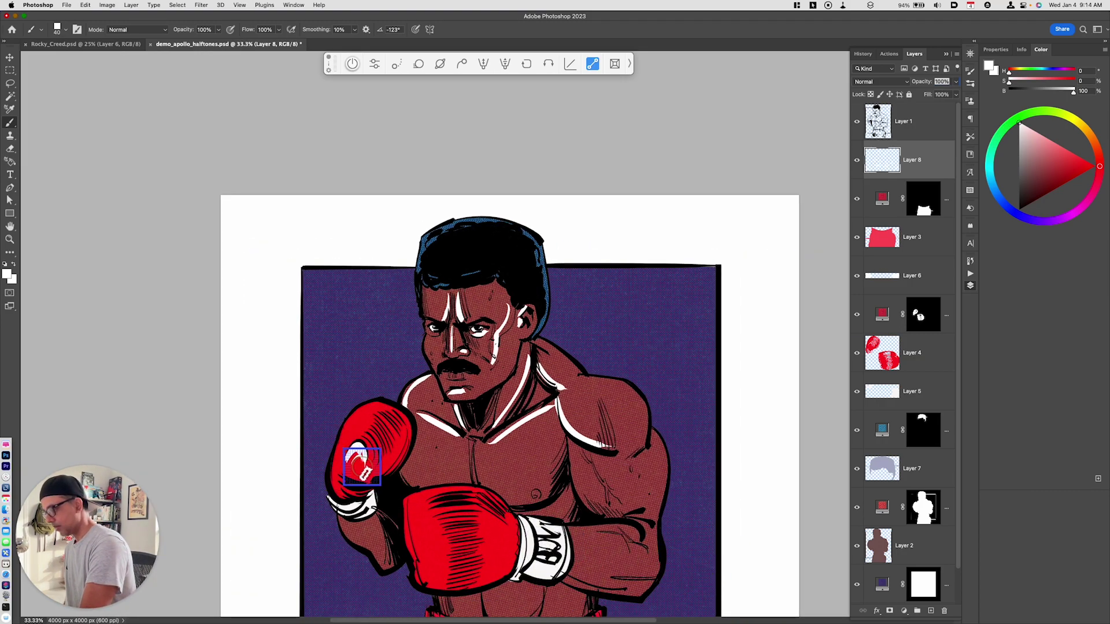
pyautogui.press('super+z')
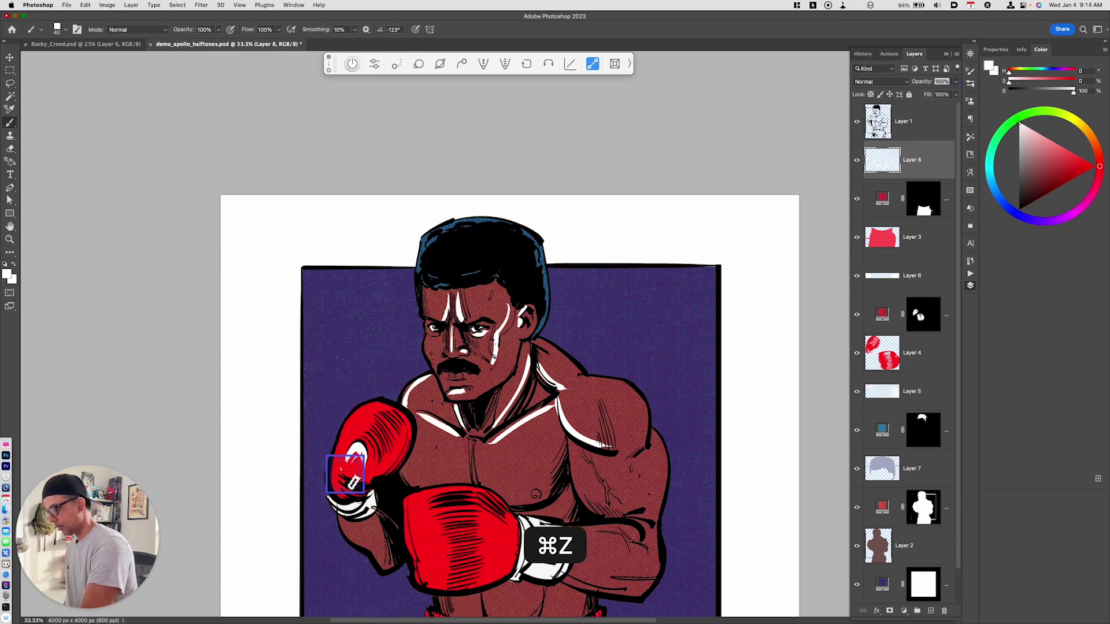
# Paint white highlights on the lower glove, upper arm, forearm, centre of the chest and side of the shorts
pyautogui.press('space')
pyautogui.moveTo(628, 464); pyautogui.dragTo(645, 284)
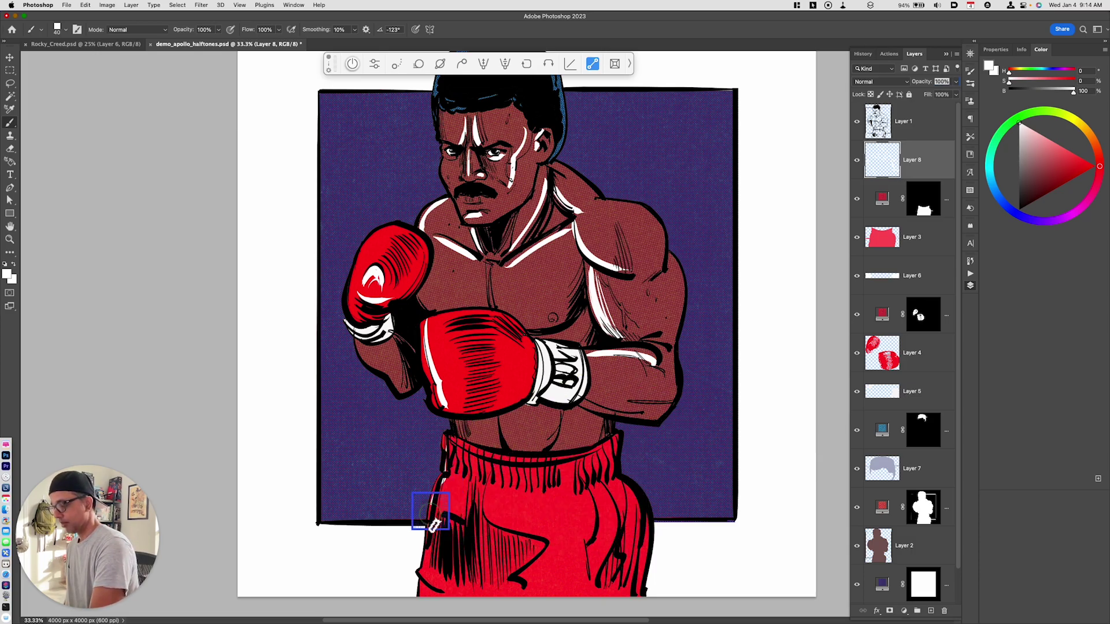
pyautogui.press('super+z')
pyautogui.moveTo(581, 409); pyautogui.dragTo(560, 450)
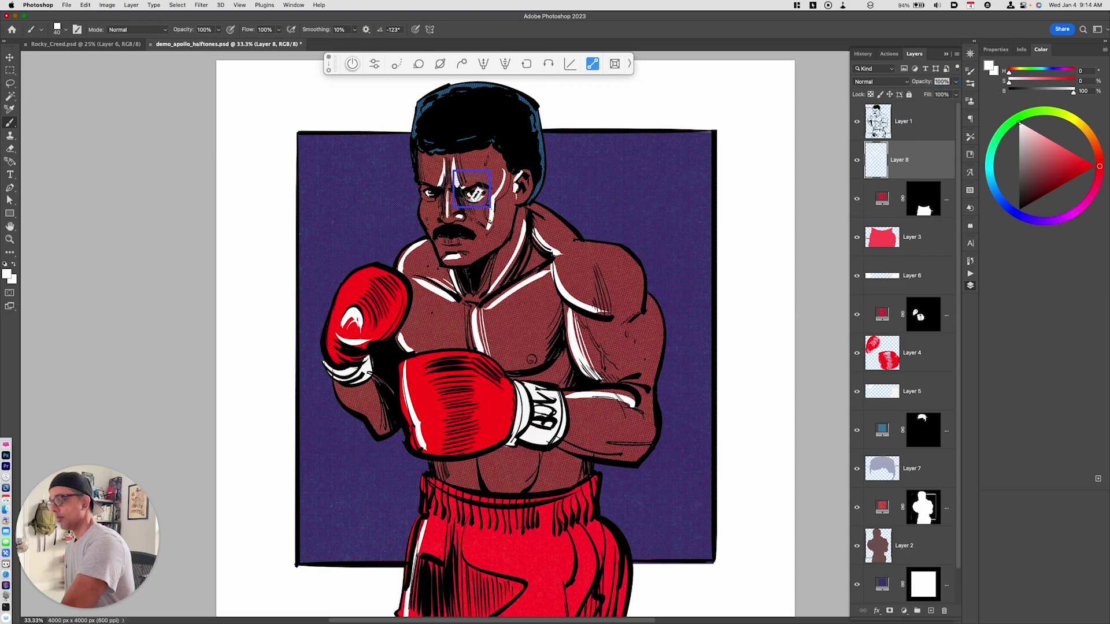
pyautogui.moveTo(671, 465)
pyautogui.mouseDown()
pyautogui.moveTo(710, 397)
pyautogui.moveTo(706, 416)
pyautogui.mouseUp()
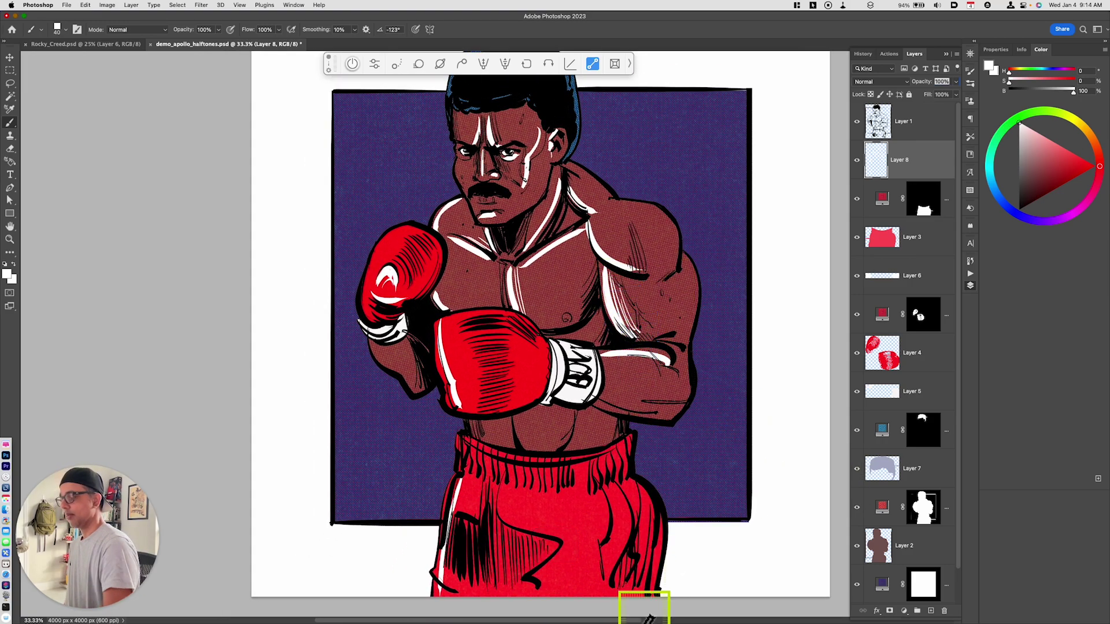
# Add a layer above the white highlights and paint dark reddish-brown shadows (saturation 43%, brightness 37%) on the face and neck
pyautogui.moveTo(900, 388); pyautogui.dragTo(898, 201)
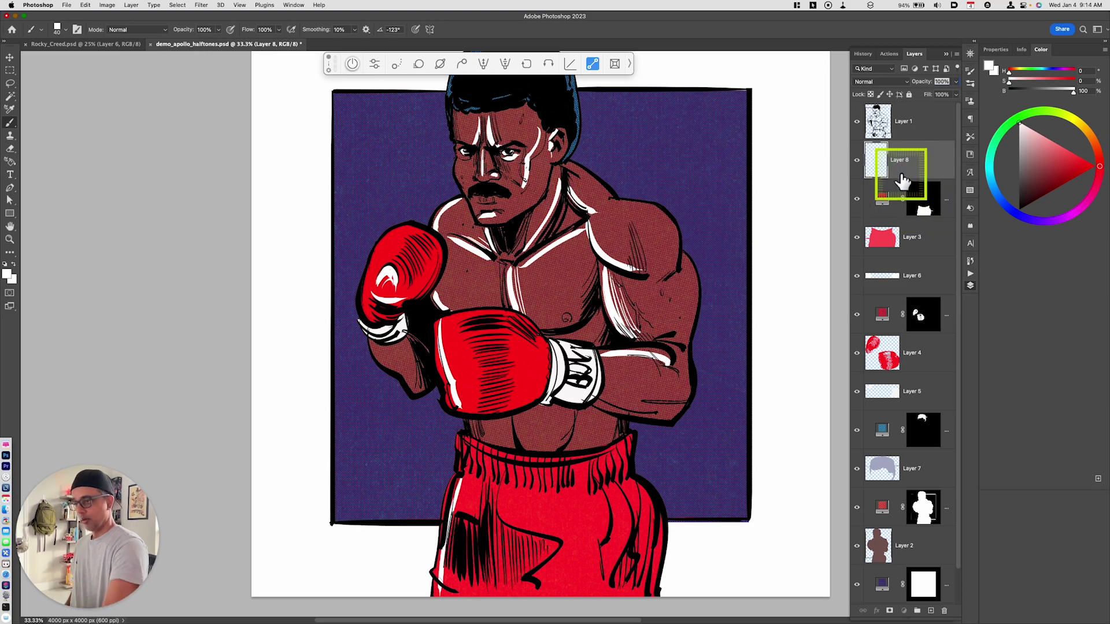
pyautogui.press('alt+shift+super+n')
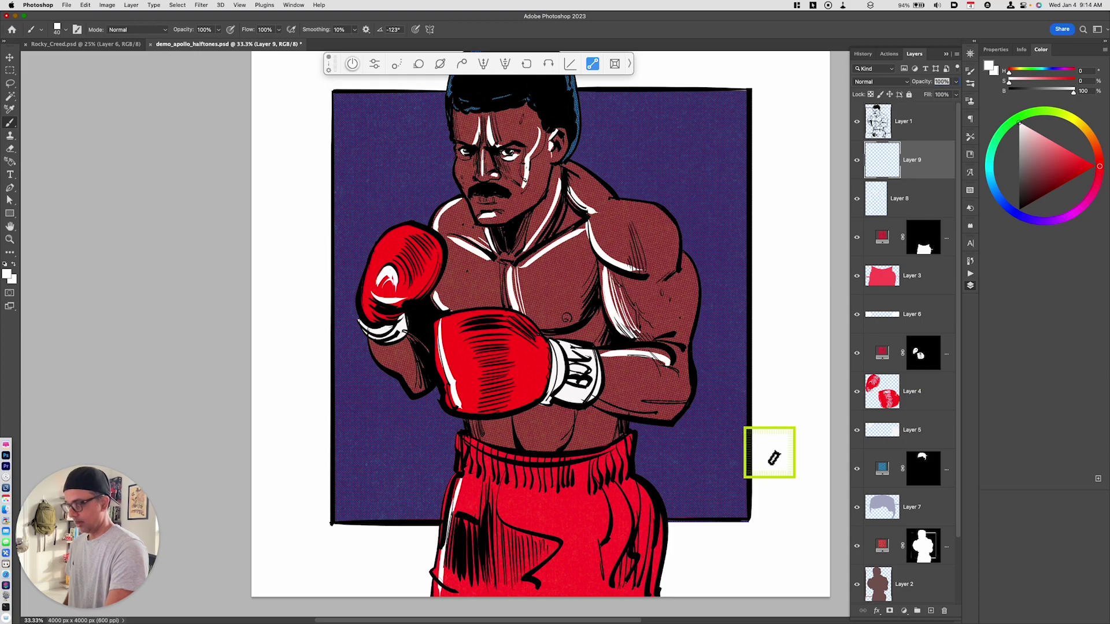
pyautogui.click(1043, 182)
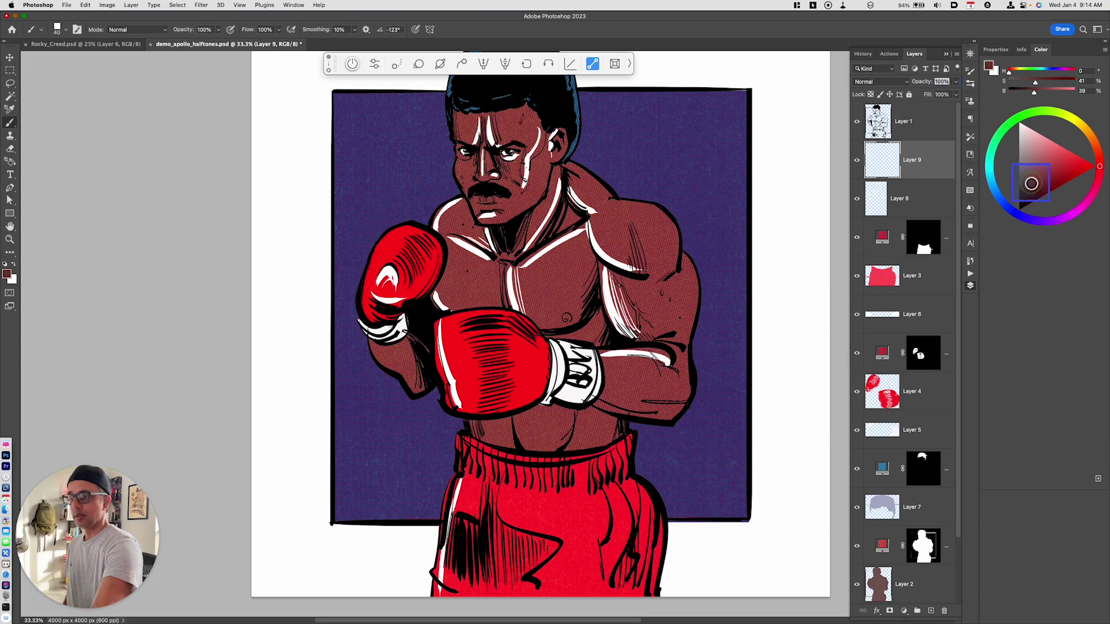
pyautogui.press('b')
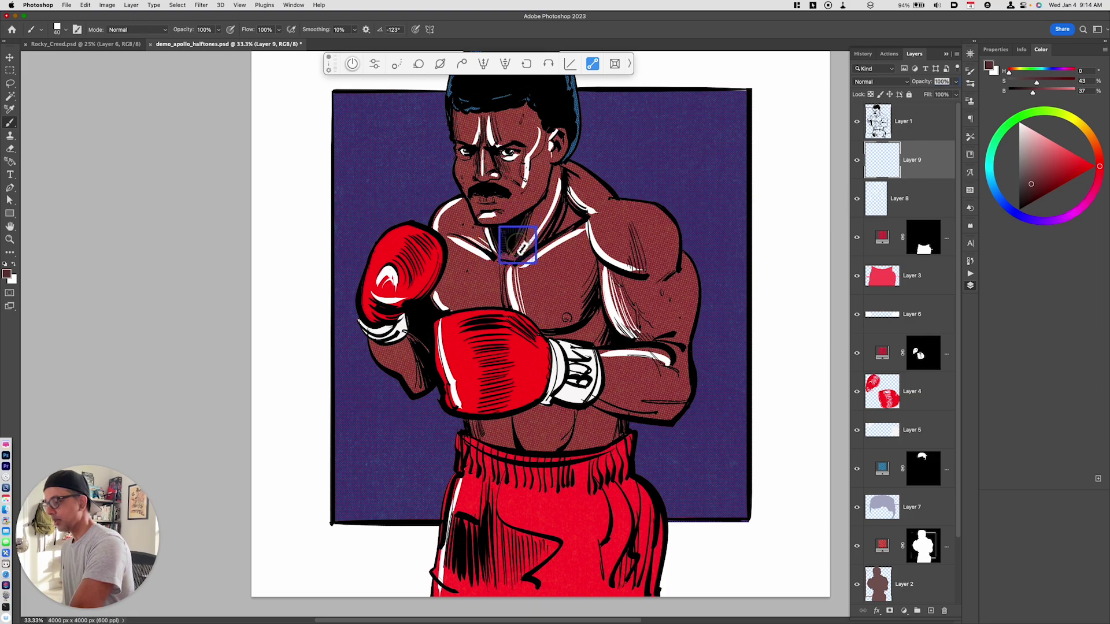
pyautogui.moveTo(485, 146); pyautogui.dragTo(492, 164)
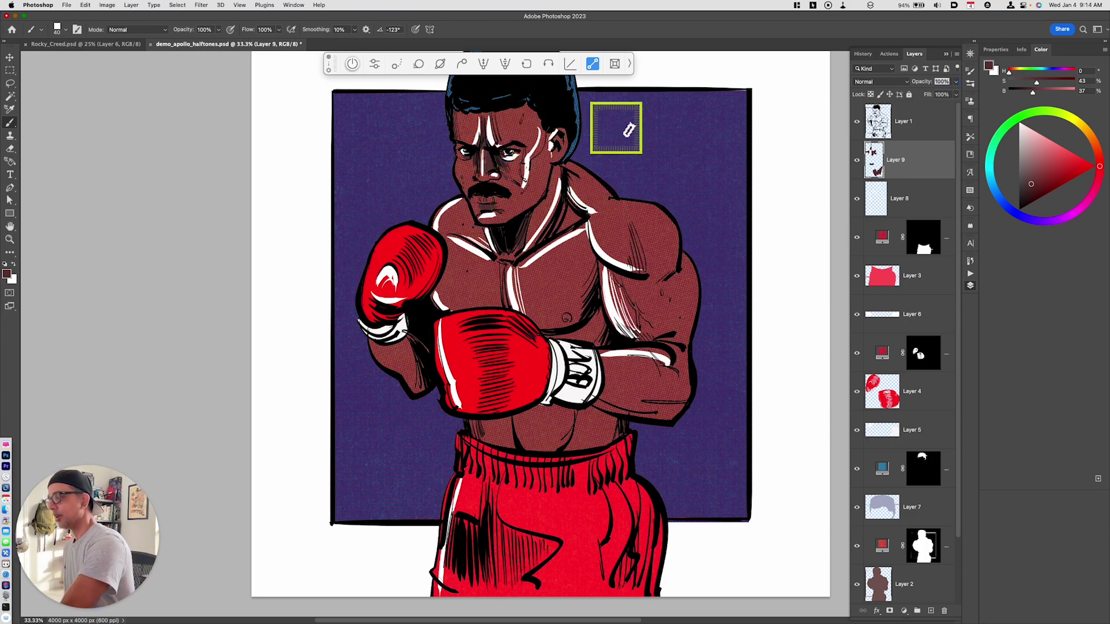
pyautogui.press('super+z')
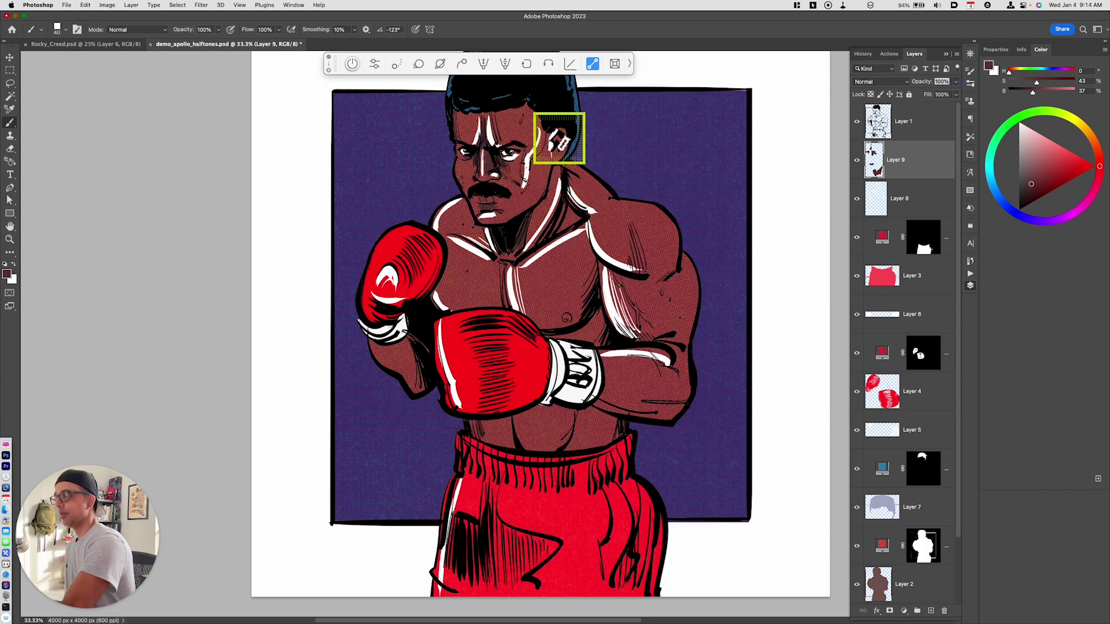
# Continue the dark reddish-brown shadows over the chest, waist and arms, undoing the last stray stroke
pyautogui.moveTo(587, 260); pyautogui.dragTo(577, 337)
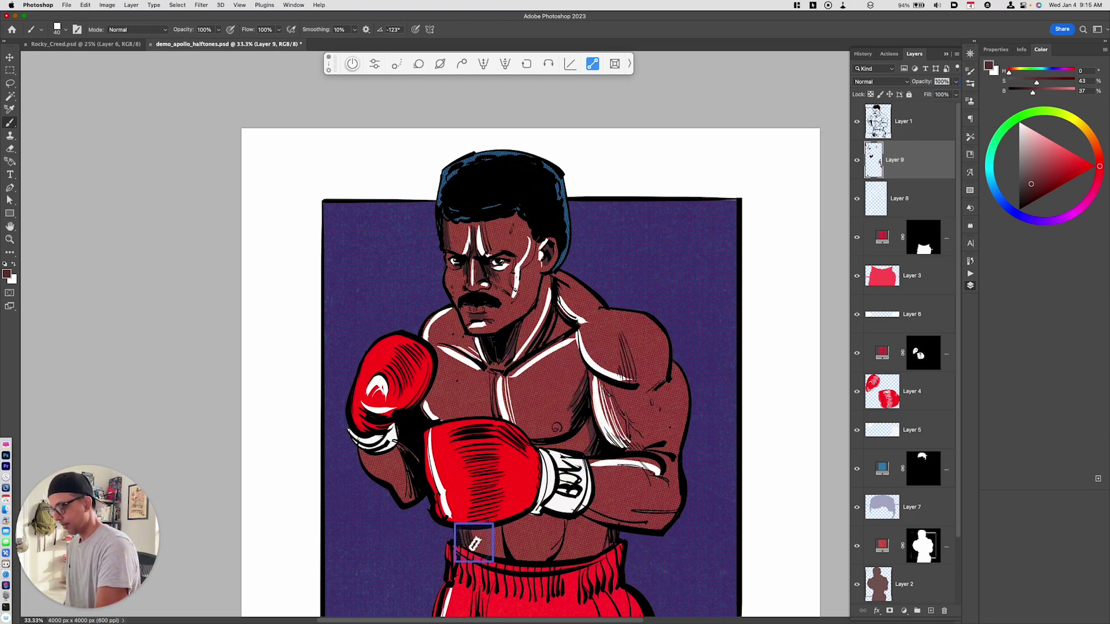
pyautogui.moveTo(416, 484)
pyautogui.mouseDown()
pyautogui.moveTo(414, 457)
pyautogui.moveTo(424, 483)
pyautogui.moveTo(414, 505)
pyautogui.moveTo(427, 490)
pyautogui.mouseUp()
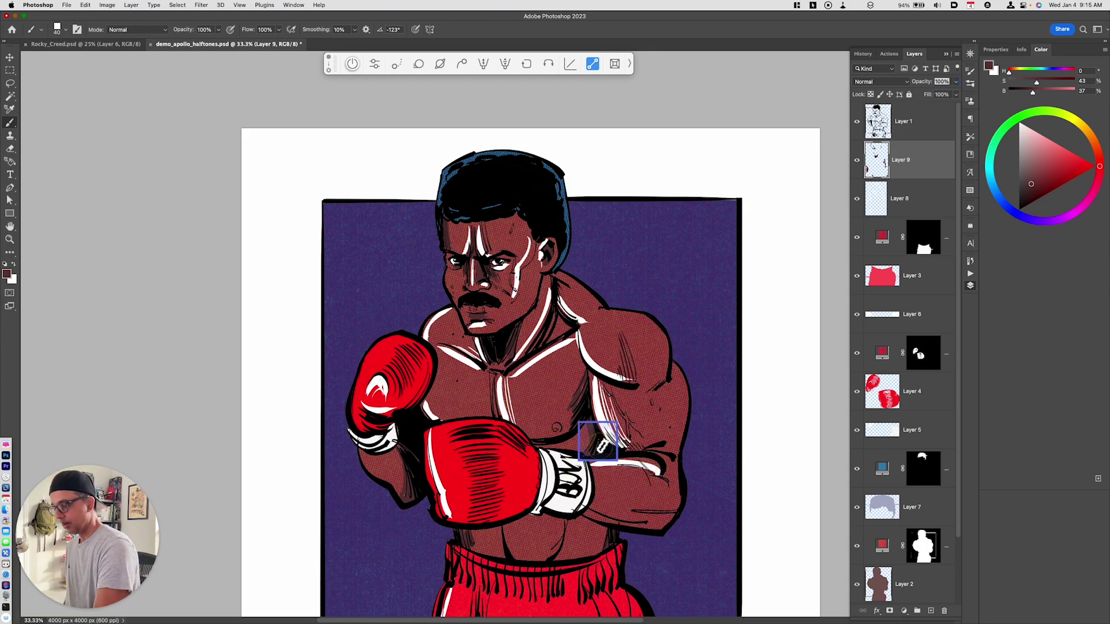
pyautogui.press('super+minus')
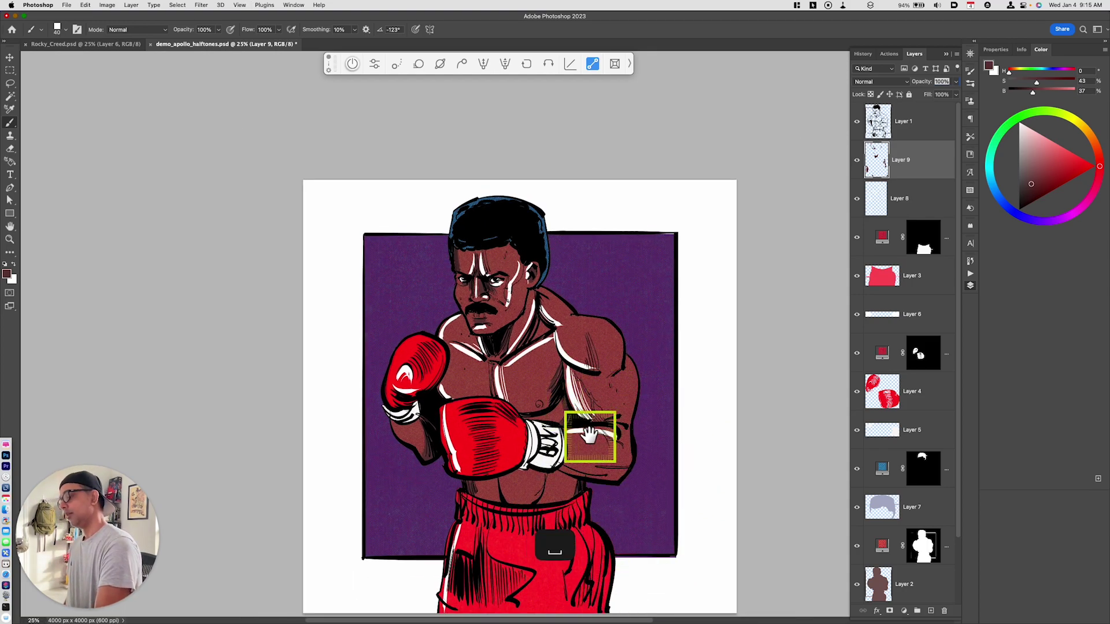
pyautogui.moveTo(584, 398); pyautogui.dragTo(594, 384)
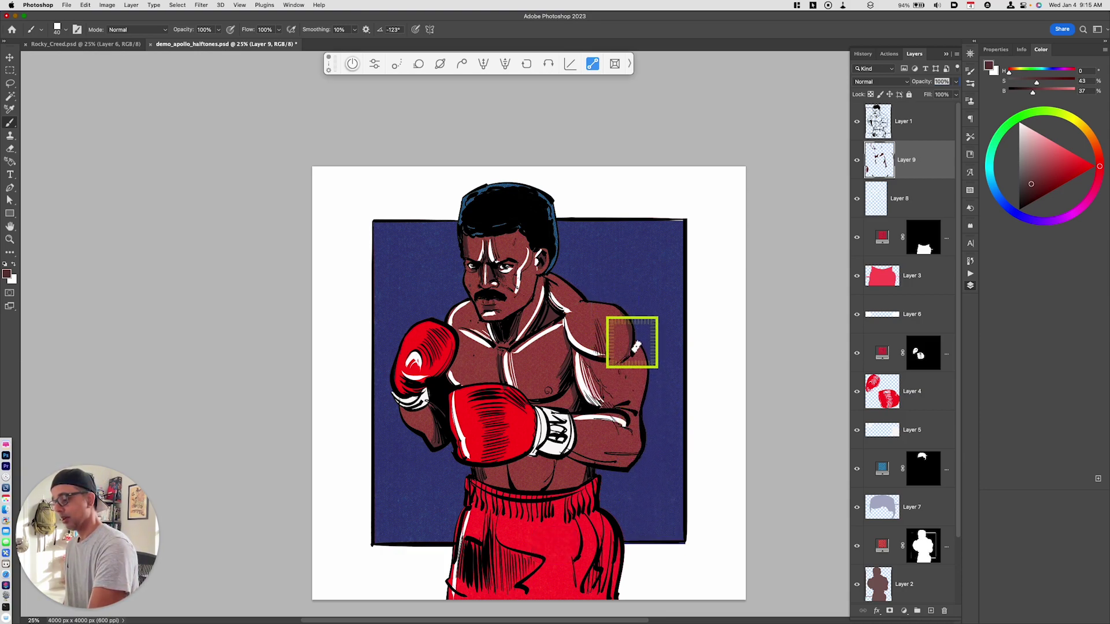
pyautogui.press('super+z')
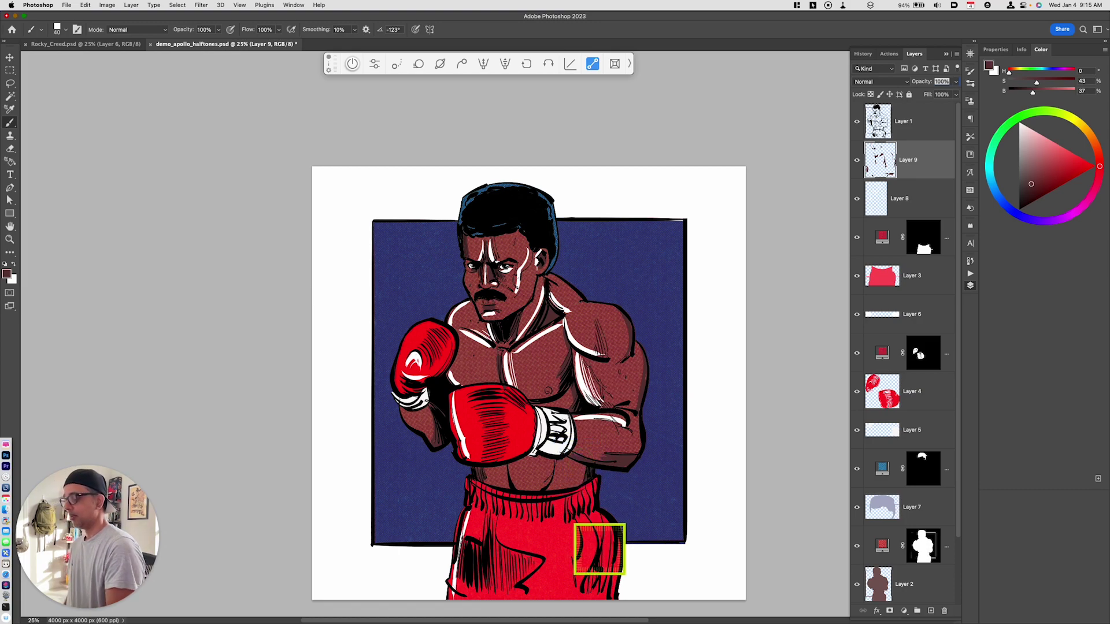
# Select the background's pattern fill layer and sample a purple from the framed background as the brush colour
pyautogui.press('space')
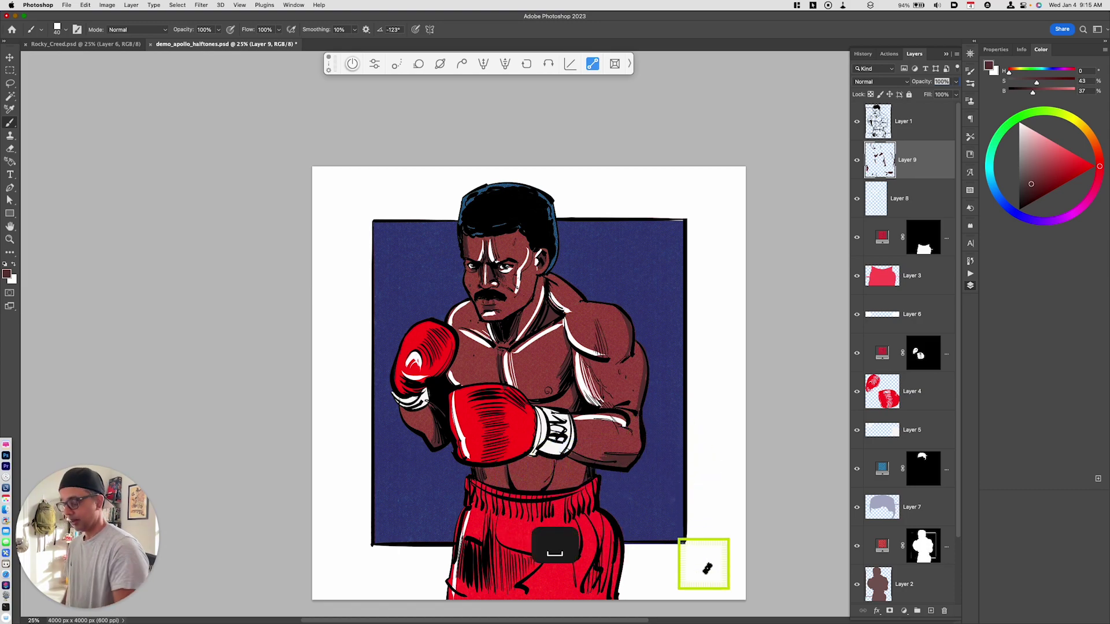
pyautogui.press('super+minus')
pyautogui.press('super+equal')
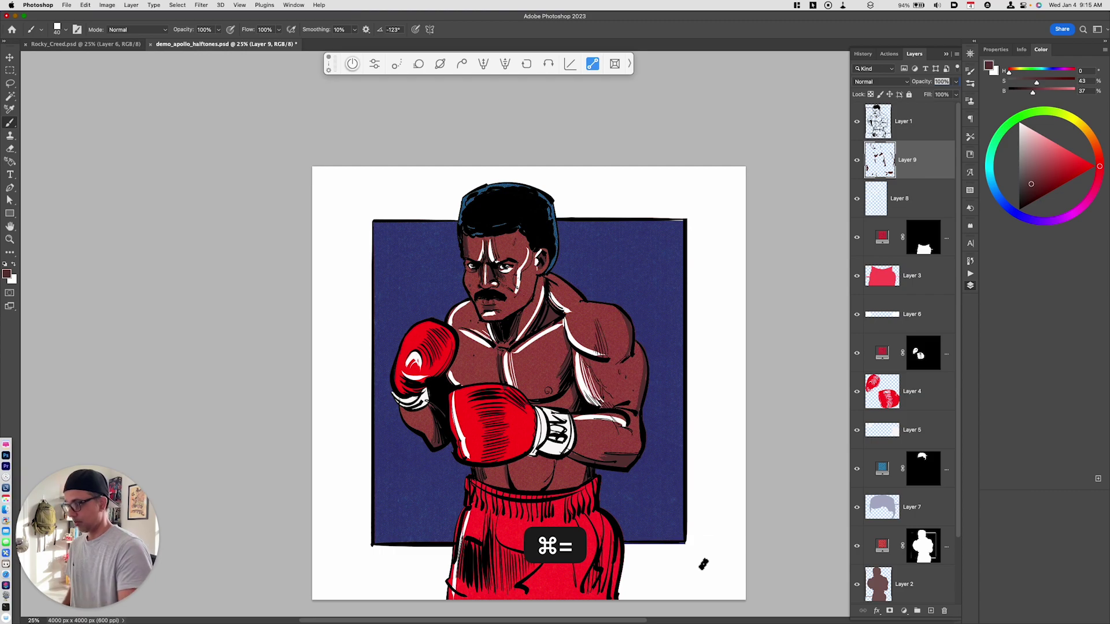
pyautogui.moveTo(647, 445); pyautogui.dragTo(646, 413)
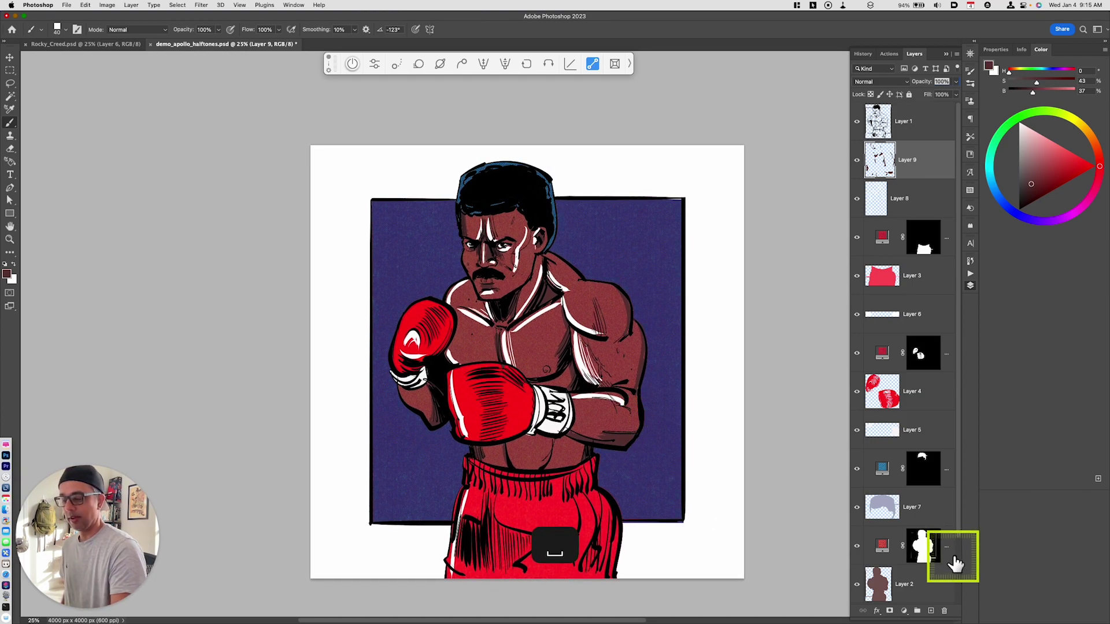
pyautogui.scroll(-2, 965, 572)
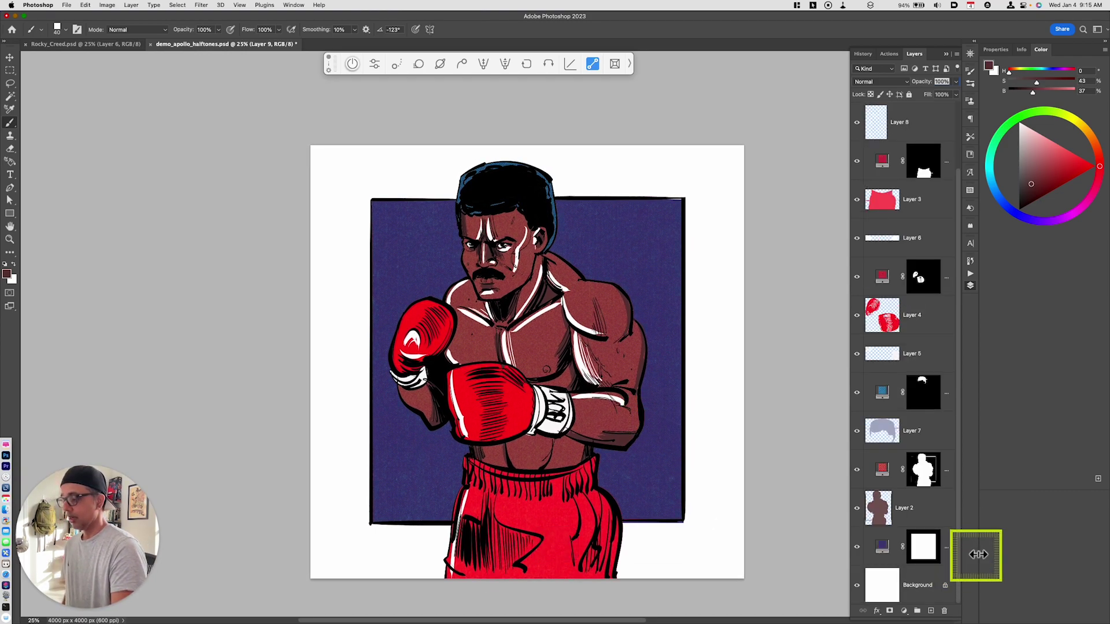
pyautogui.click(884, 555)
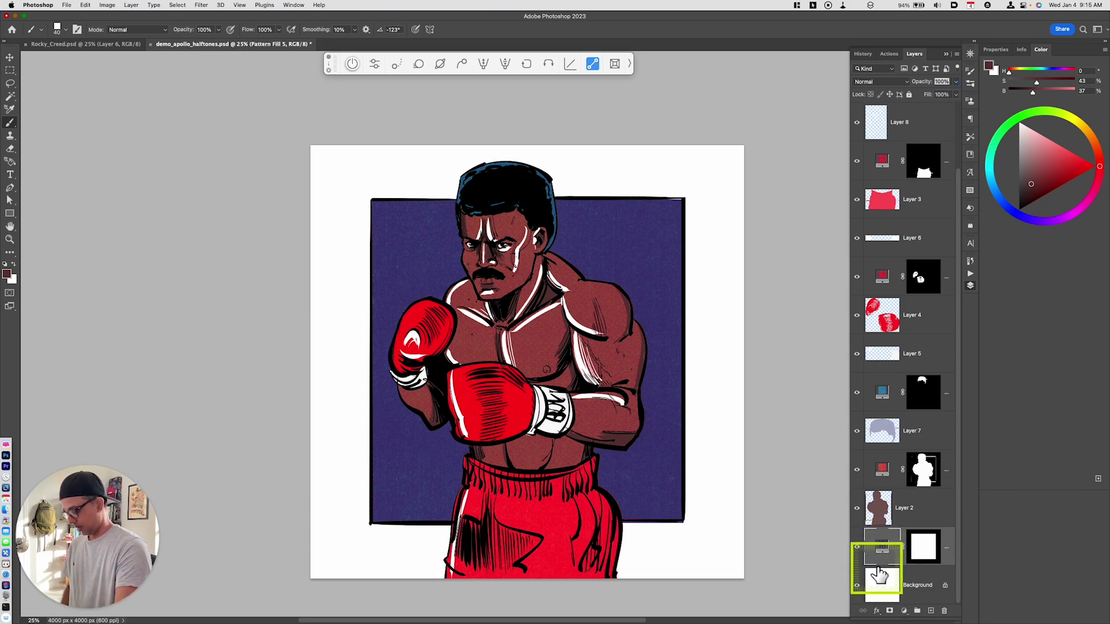
pyautogui.press('i')
pyautogui.click(643, 244)
pyautogui.press('b')
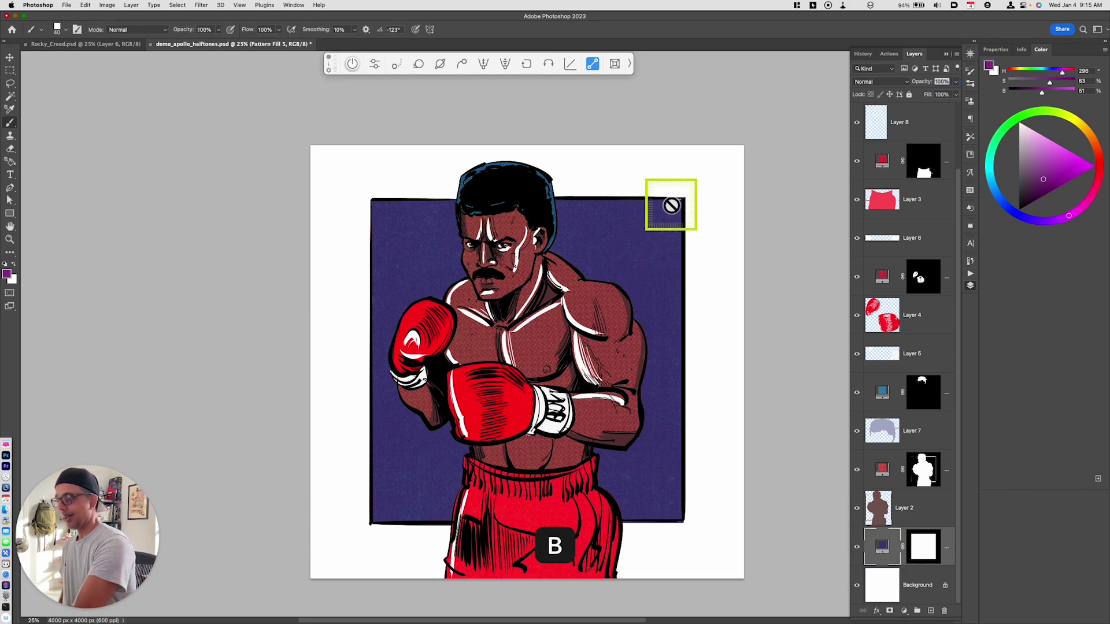
# Add a new layer directly above the background pattern fill and choose the Big Soft Brush preset
pyautogui.click(924, 549)
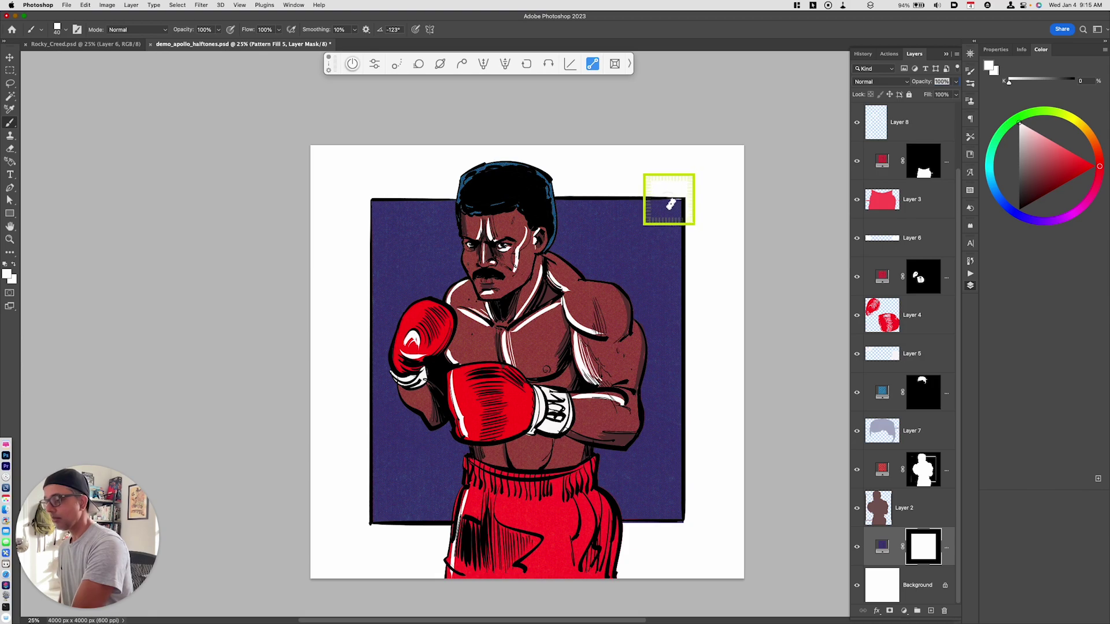
pyautogui.moveTo(751, 521); pyautogui.dragTo(736, 562)
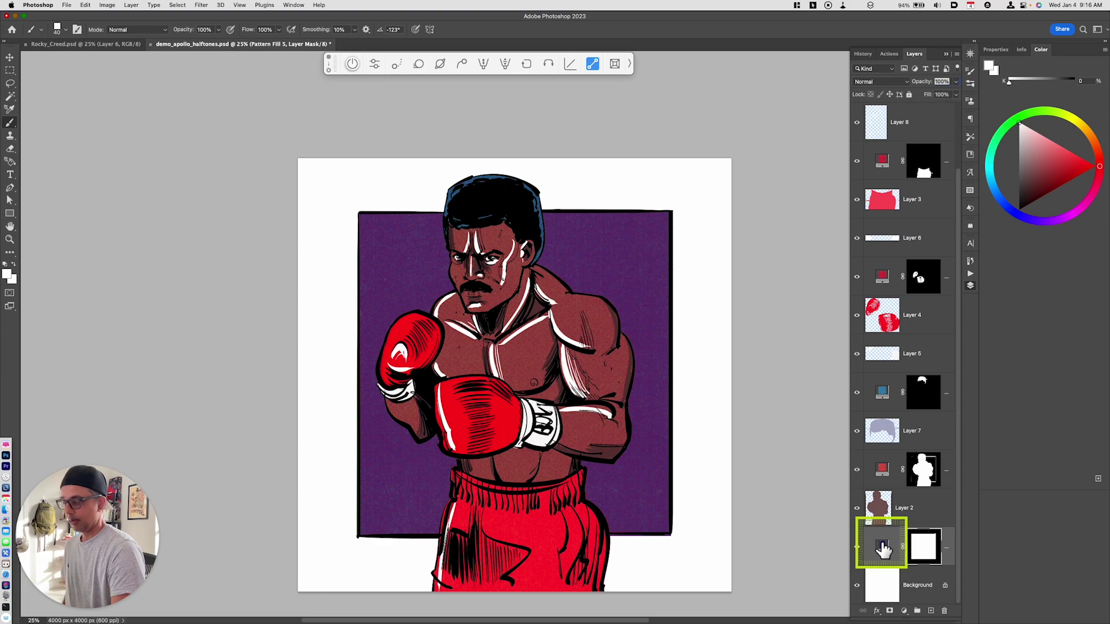
pyautogui.moveTo(883, 549); pyautogui.dragTo(879, 571)
pyautogui.press('alt+shift+super+n')
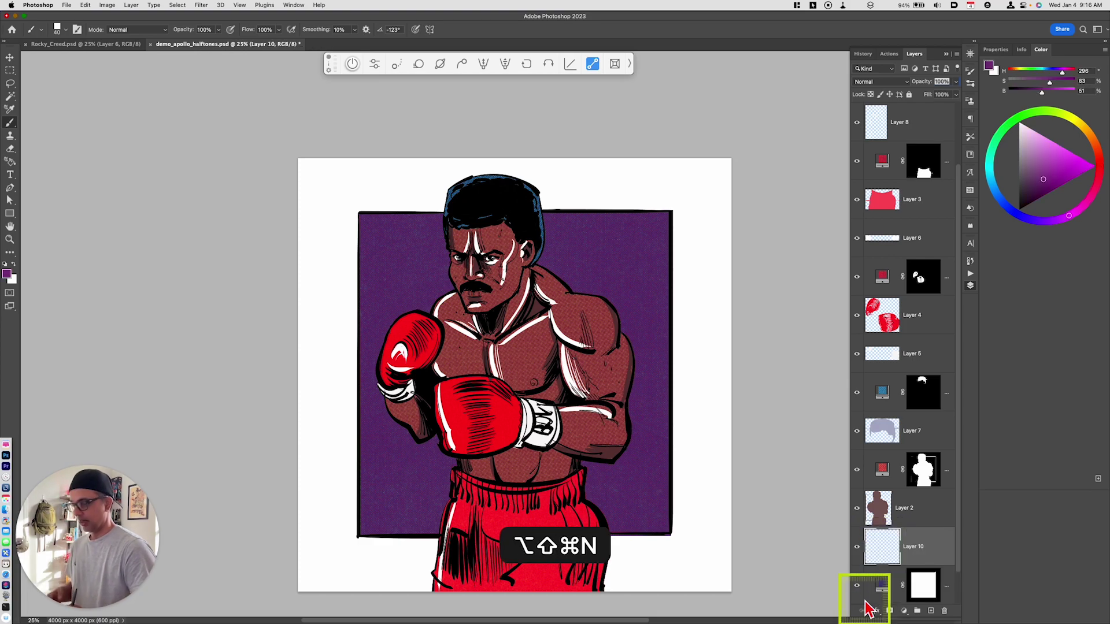
pyautogui.click(53, 38)
pyautogui.click(63, 49)
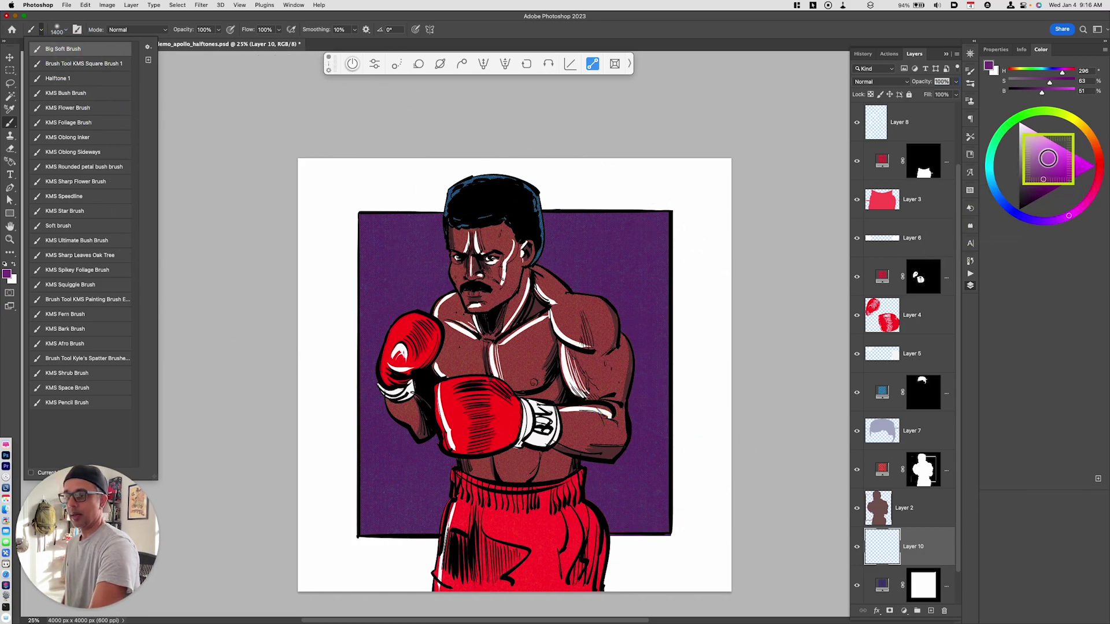
# Lighten the purple brush colour to saturation 53% and brightness 90%, and set the new layer's blend mode to Screen
pyautogui.click(1060, 154)
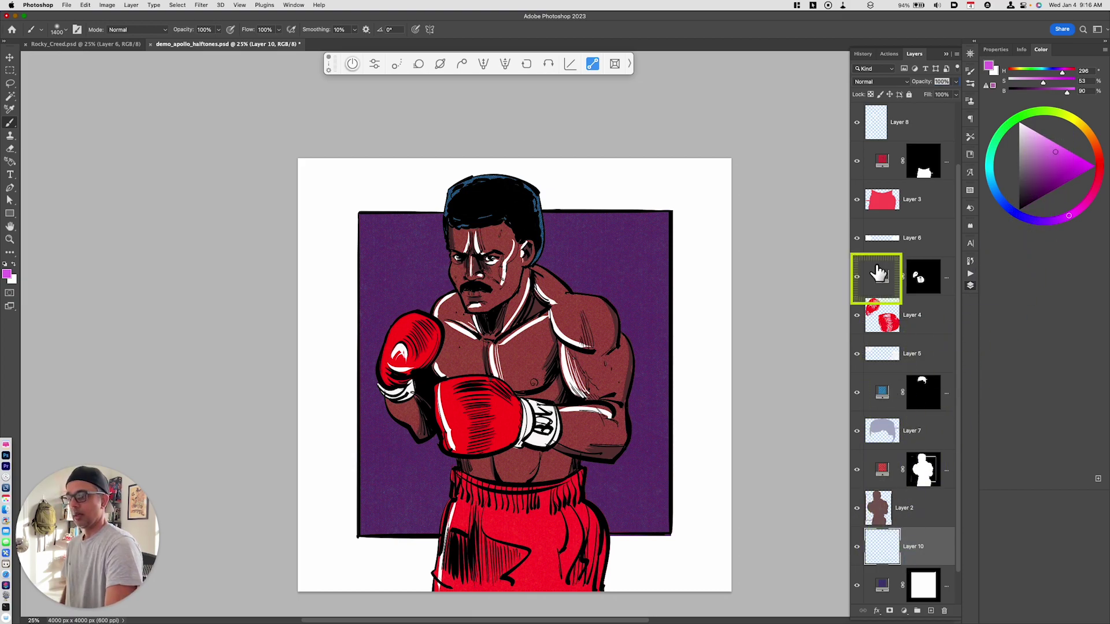
pyautogui.click(879, 81)
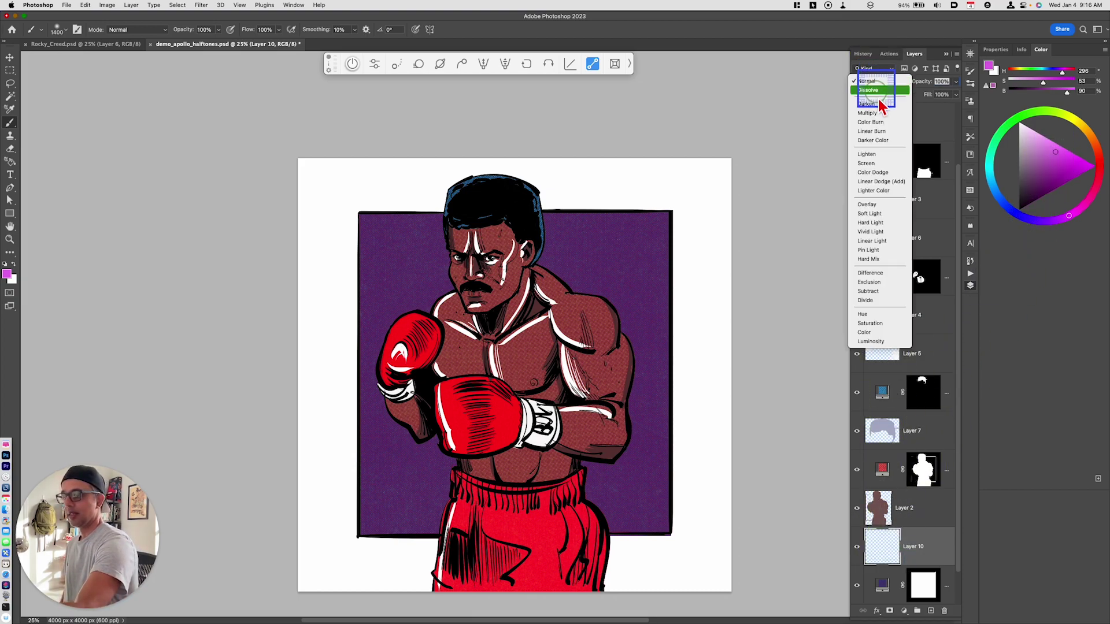
pyautogui.click(878, 164)
# Reduce the soft brush to 900 px and paint a light purple glow behind the boxer's head and shoulders
pyautogui.press('[')
pyautogui.press('[')
pyautogui.press('[')
pyautogui.press('[')
pyautogui.press('[')
pyautogui.click(575, 260)
pyautogui.moveTo(549, 329)
pyautogui.mouseDown()
pyautogui.moveTo(584, 393)
pyautogui.moveTo(627, 347)
pyautogui.mouseUp()
pyautogui.moveTo(533, 391)
pyautogui.mouseDown()
pyautogui.moveTo(446, 248)
pyautogui.moveTo(532, 248)
pyautogui.moveTo(468, 254)
pyautogui.mouseUp()
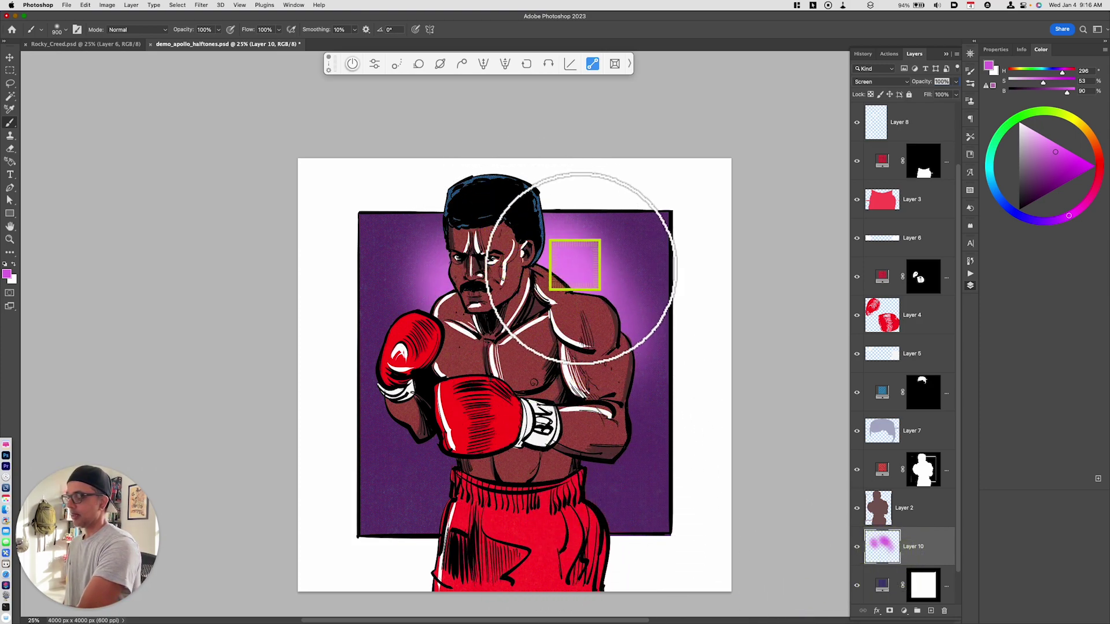
# Switch to a light cyan (hue 188) and paint a glow close around the head, undoing the first stroke
pyautogui.click(992, 174)
pyautogui.moveTo(1048, 147); pyautogui.dragTo(1044, 147)
pyautogui.moveTo(539, 263); pyautogui.dragTo(548, 347)
pyautogui.press('super+z')
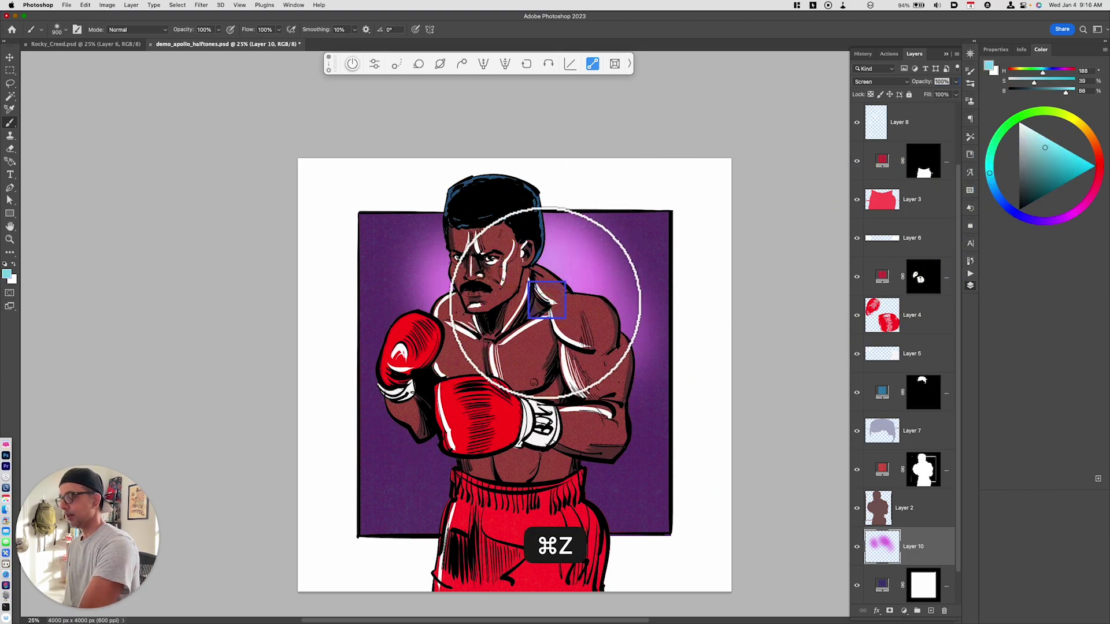
pyautogui.moveTo(442, 271)
pyautogui.mouseDown()
pyautogui.moveTo(472, 329)
pyautogui.moveTo(452, 278)
pyautogui.mouseUp()
pyautogui.moveTo(533, 286); pyautogui.dragTo(539, 265)
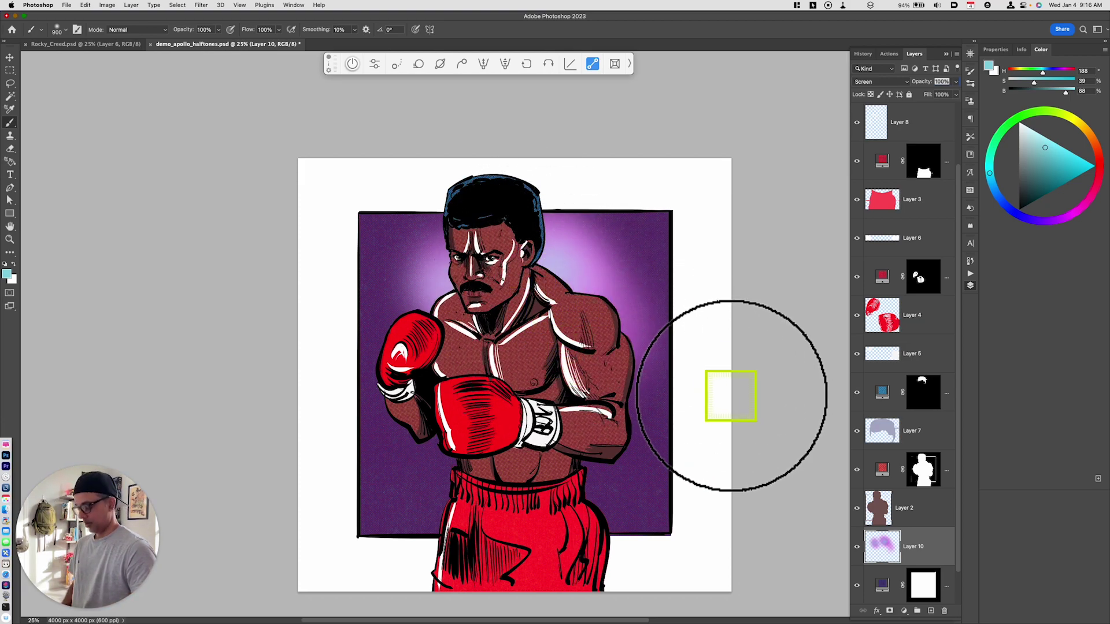
# Add a new layer above the line art and set its blend mode to Screen
pyautogui.press('super+equal')
pyautogui.moveTo(668, 397)
pyautogui.mouseDown()
pyautogui.moveTo(594, 357)
pyautogui.moveTo(629, 353)
pyautogui.mouseUp()
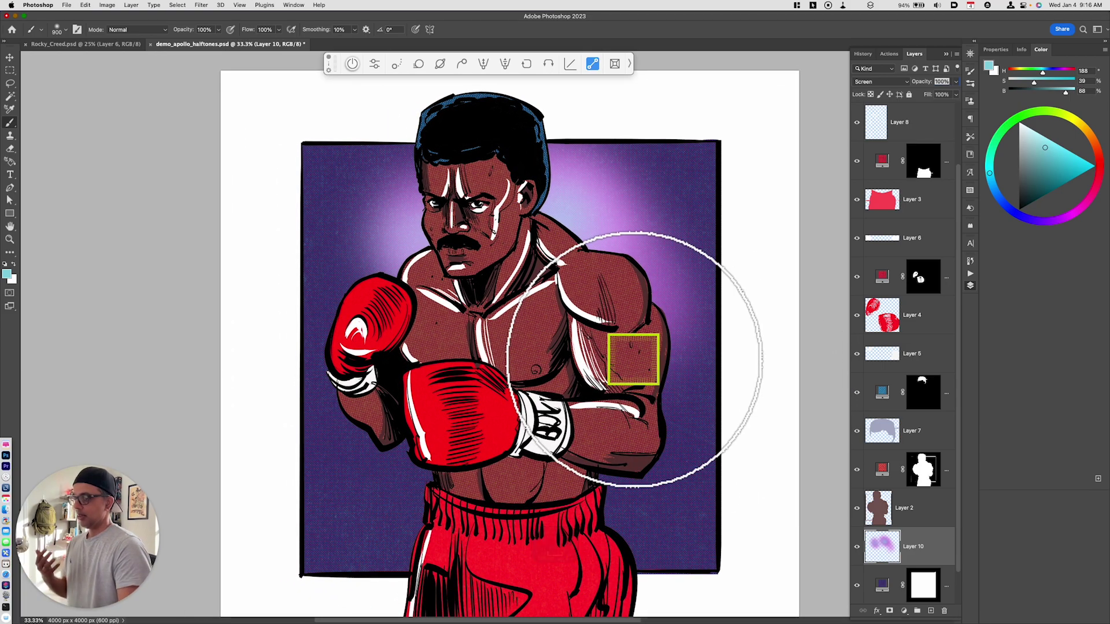
pyautogui.scroll(2, 946, 147)
pyautogui.click(928, 132)
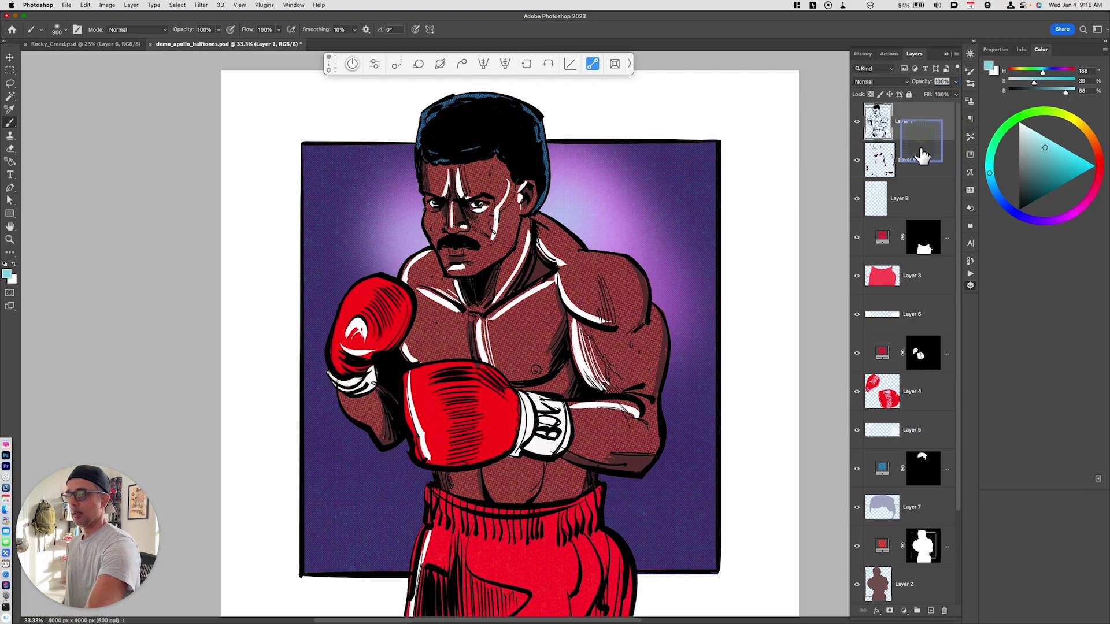
pyautogui.press('alt+shift+super+n')
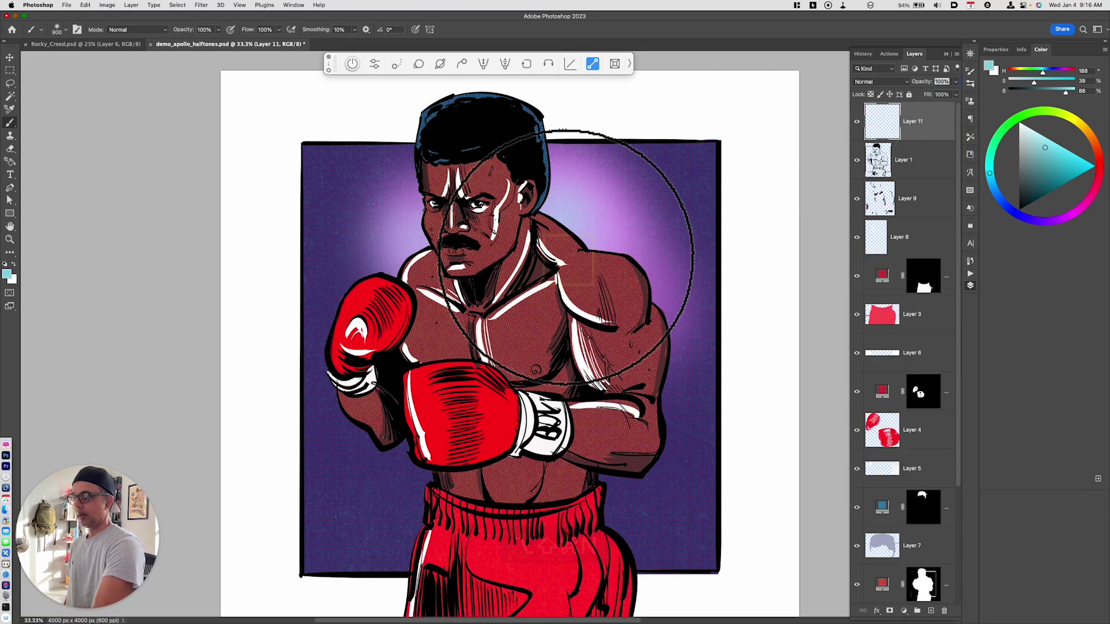
pyautogui.click(875, 82)
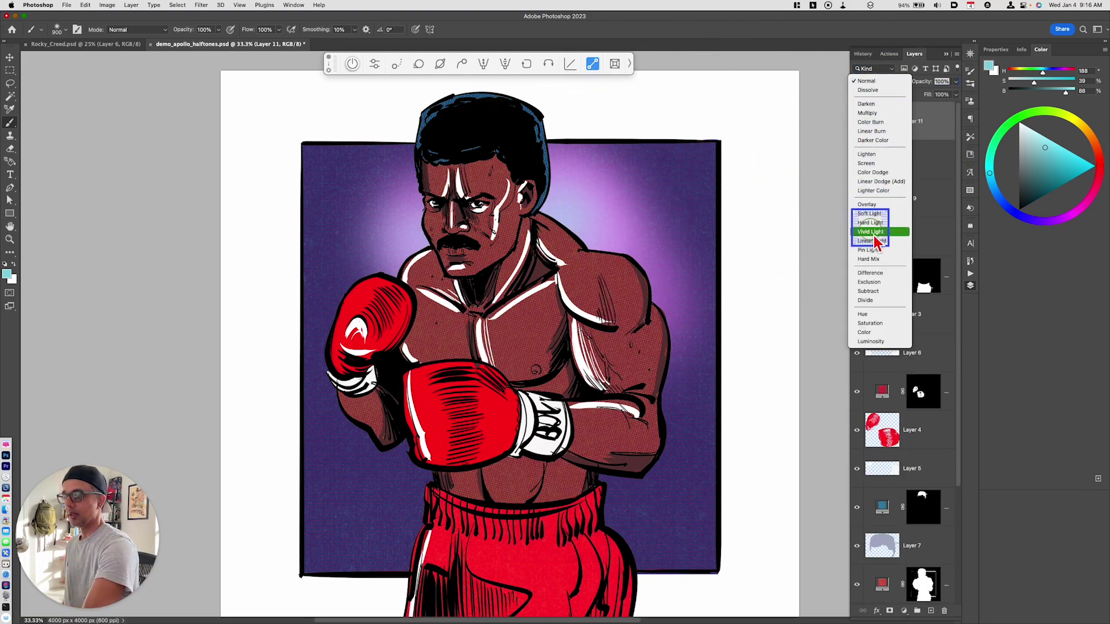
pyautogui.click(867, 164)
# Paint soft cyan rim light (saturation 81%, brightness 89%) with a 200 px brush along the head, neck, shoulders and upper arm
pyautogui.click(1059, 155)
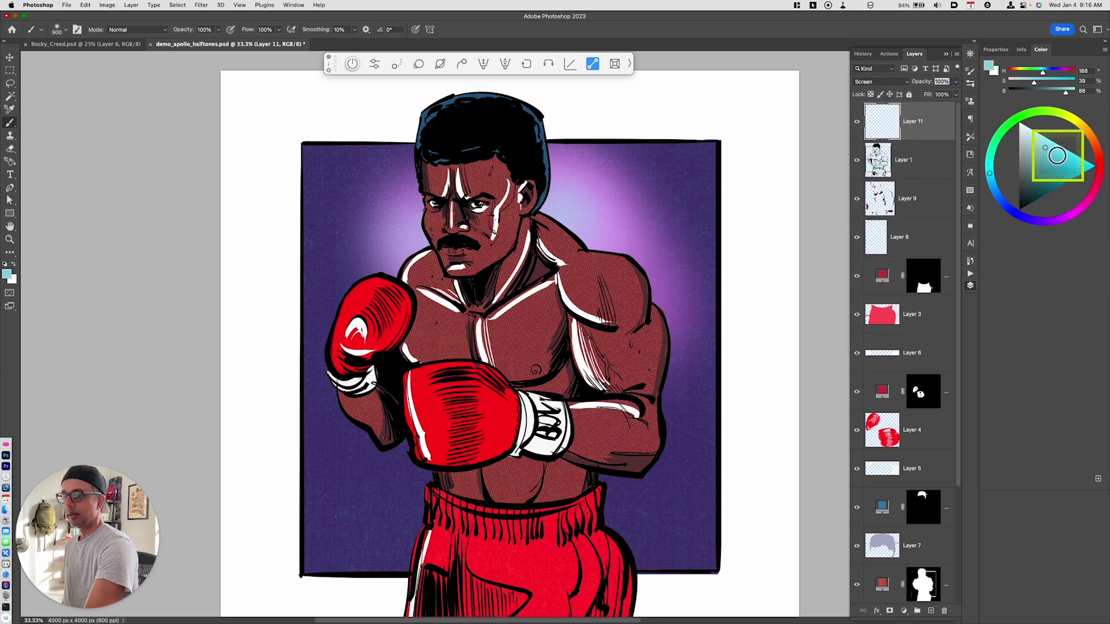
pyautogui.press('b')
pyautogui.press('[')
pyautogui.press('[')
pyautogui.press('[')
pyautogui.press('[')
pyautogui.press('[')
pyautogui.press('[')
pyautogui.press('[')
pyautogui.press('[')
pyautogui.moveTo(539, 219)
pyautogui.mouseDown()
pyautogui.moveTo(579, 259)
pyautogui.moveTo(532, 215)
pyautogui.moveTo(584, 290)
pyautogui.moveTo(557, 227)
pyautogui.moveTo(596, 264)
pyautogui.moveTo(558, 218)
pyautogui.moveTo(646, 273)
pyautogui.moveTo(620, 277)
pyautogui.moveTo(634, 267)
pyautogui.moveTo(630, 278)
pyautogui.moveTo(651, 290)
pyautogui.moveTo(630, 270)
pyautogui.moveTo(658, 335)
pyautogui.mouseUp()
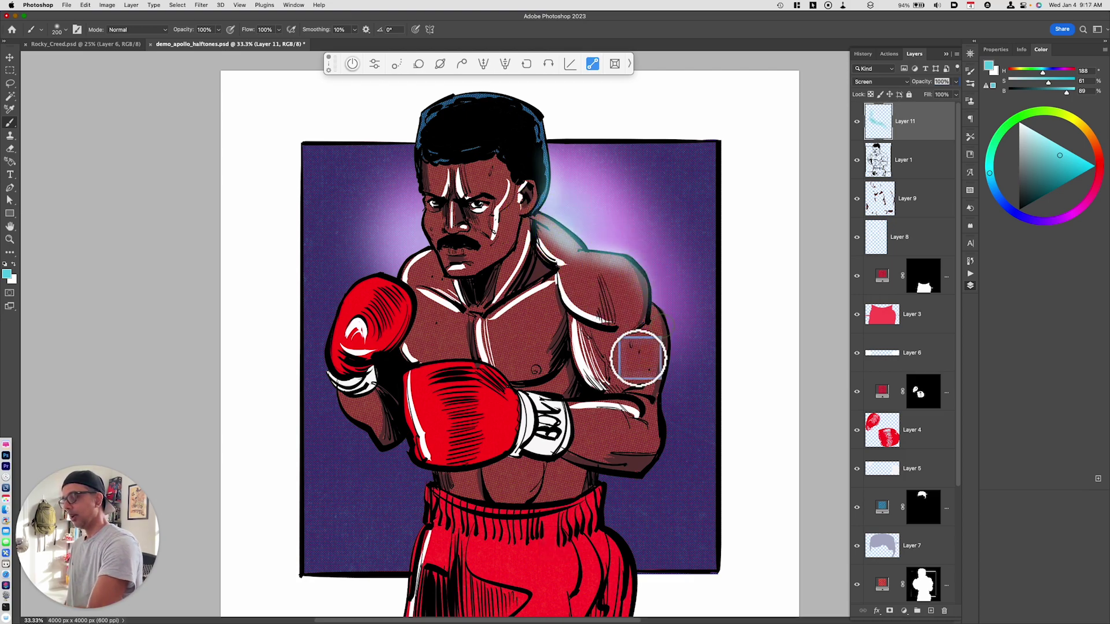
pyautogui.moveTo(406, 267)
pyautogui.mouseDown()
pyautogui.moveTo(416, 240)
pyautogui.moveTo(425, 249)
pyautogui.mouseUp()
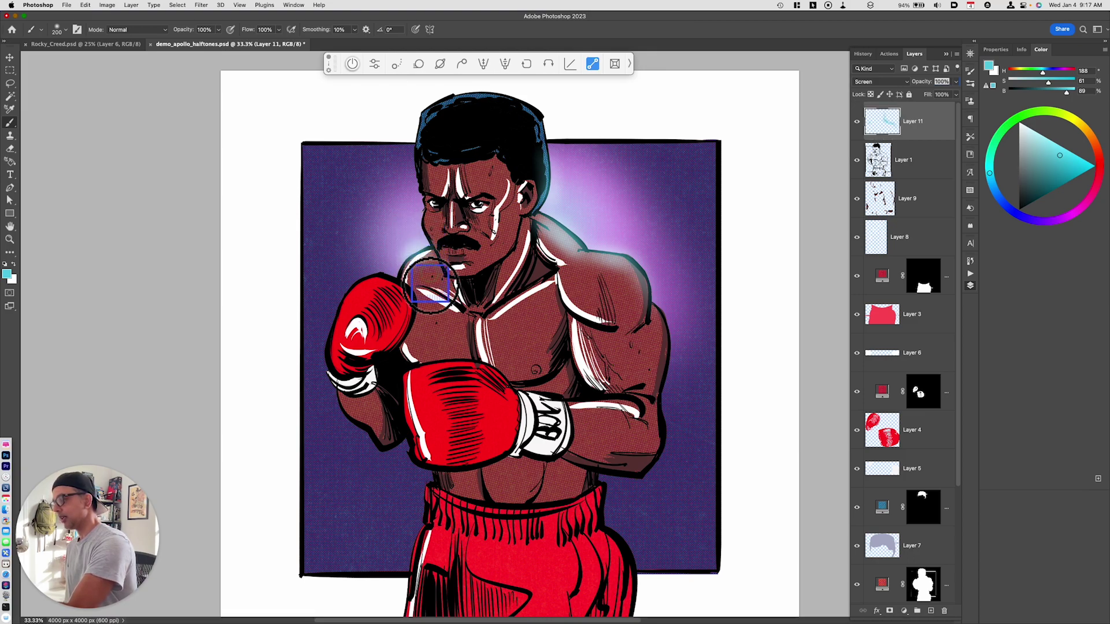
pyautogui.moveTo(547, 150)
pyautogui.mouseDown()
pyautogui.moveTo(543, 212)
pyautogui.moveTo(560, 202)
pyautogui.moveTo(570, 223)
pyautogui.moveTo(538, 216)
pyautogui.moveTo(626, 257)
pyautogui.moveTo(657, 305)
pyautogui.mouseUp()
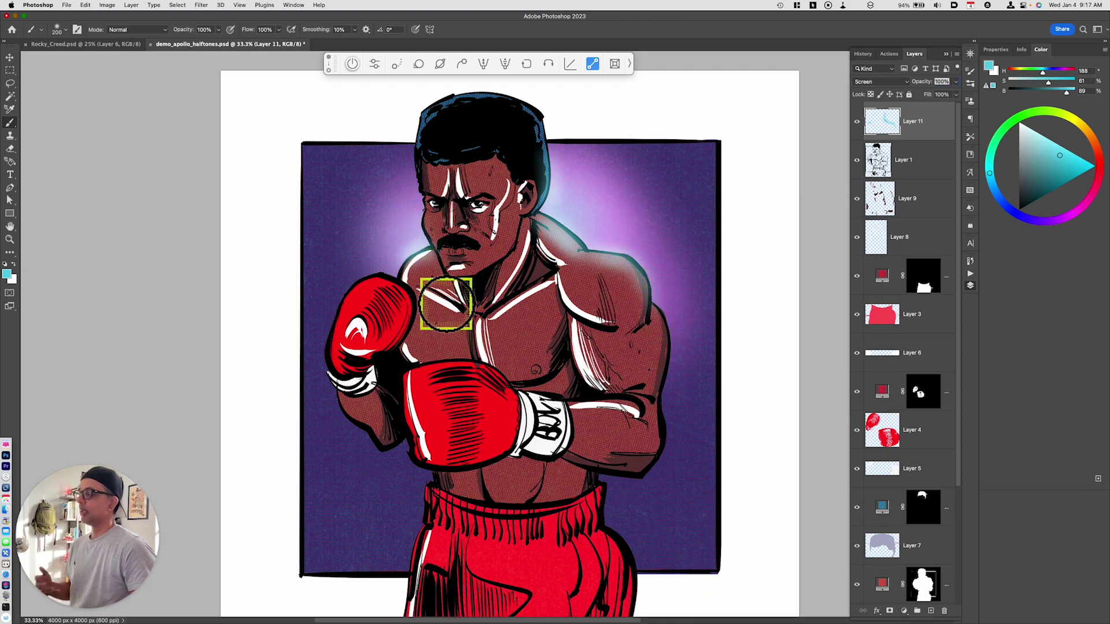
pyautogui.press('super+minus')
pyautogui.press('super+equal')
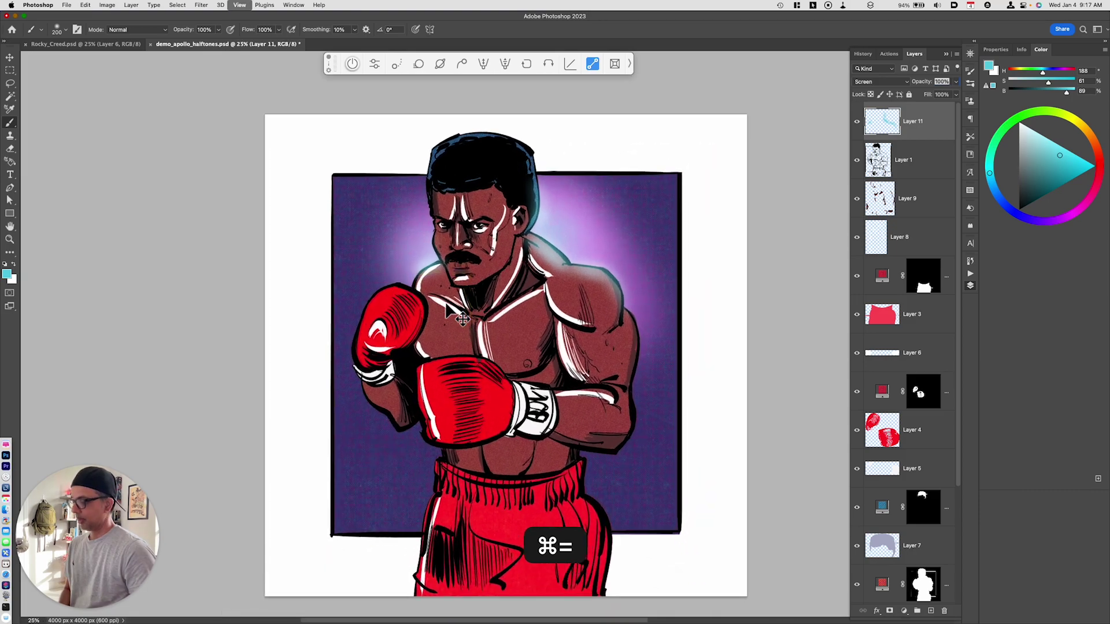